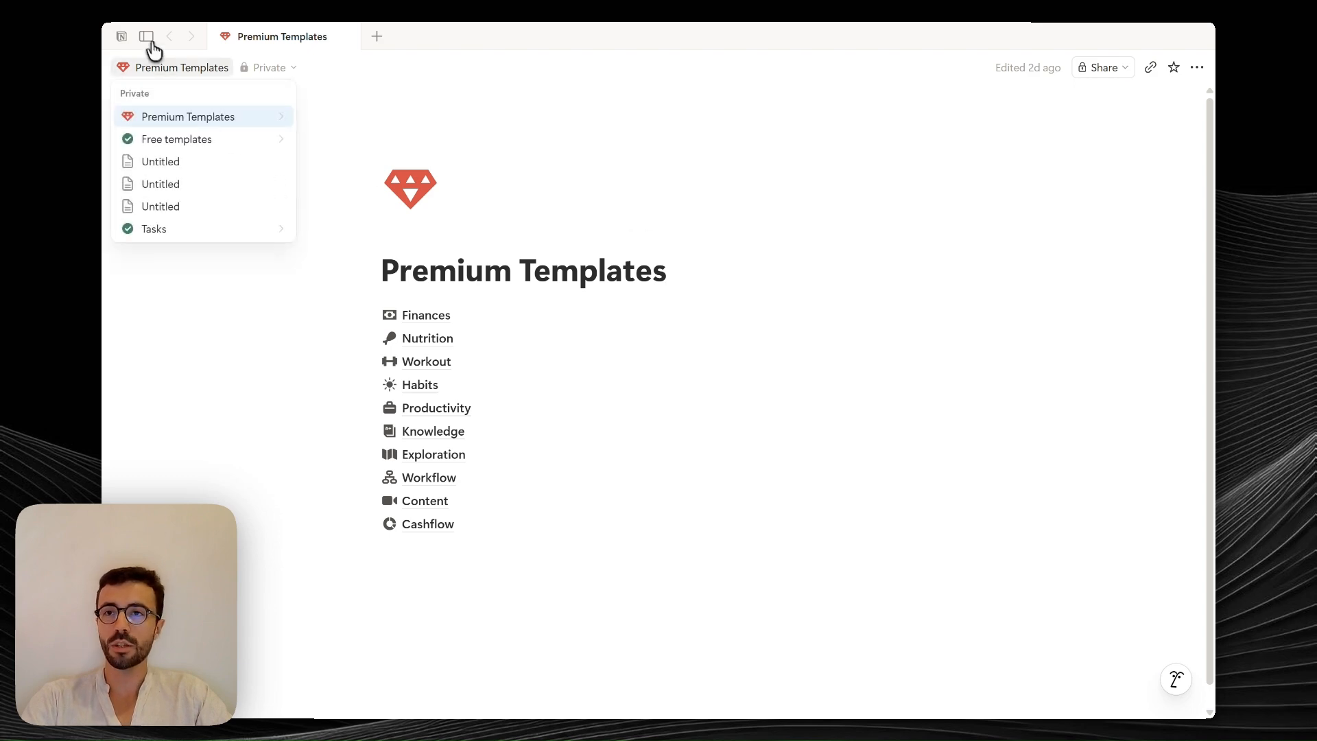
Create a new page in the Private section and turn on its full width layout
{"action": "mouse_move", "coordinate": [148, 50]}
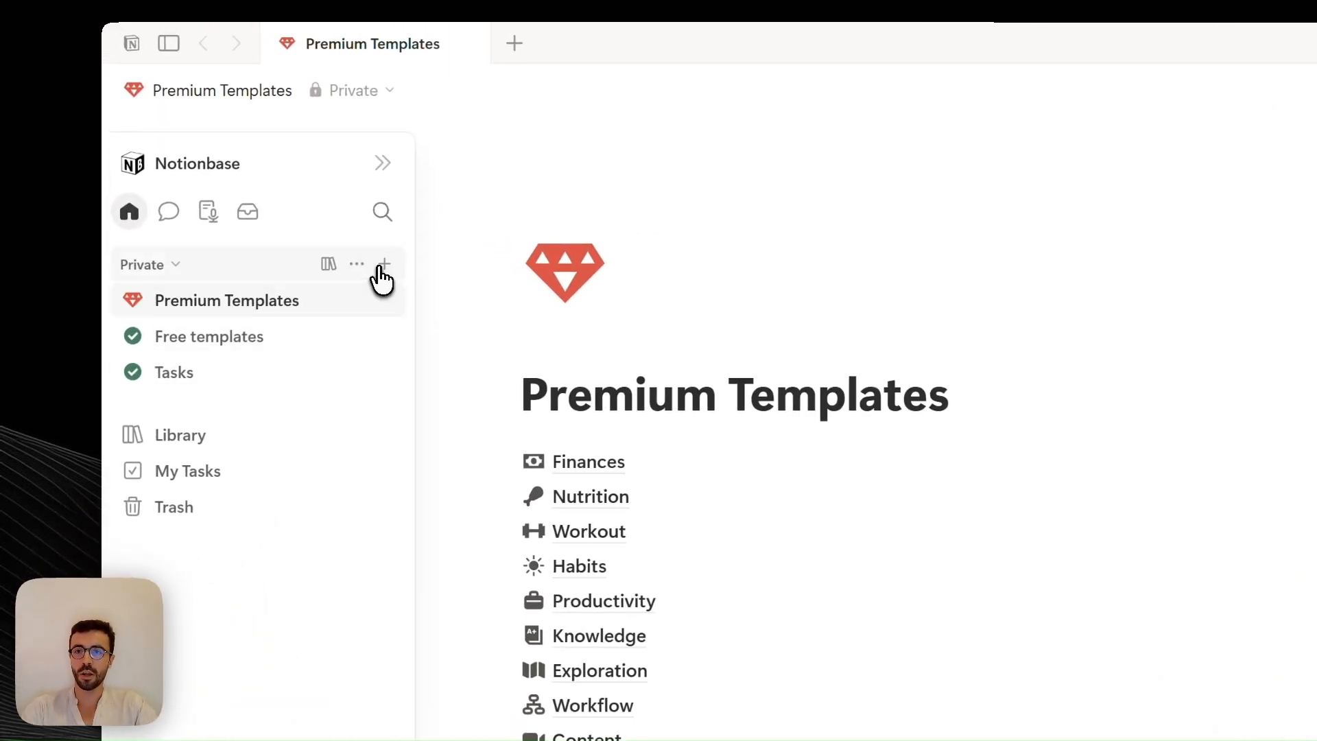
{"action": "left_click", "coordinate": [382, 269]}
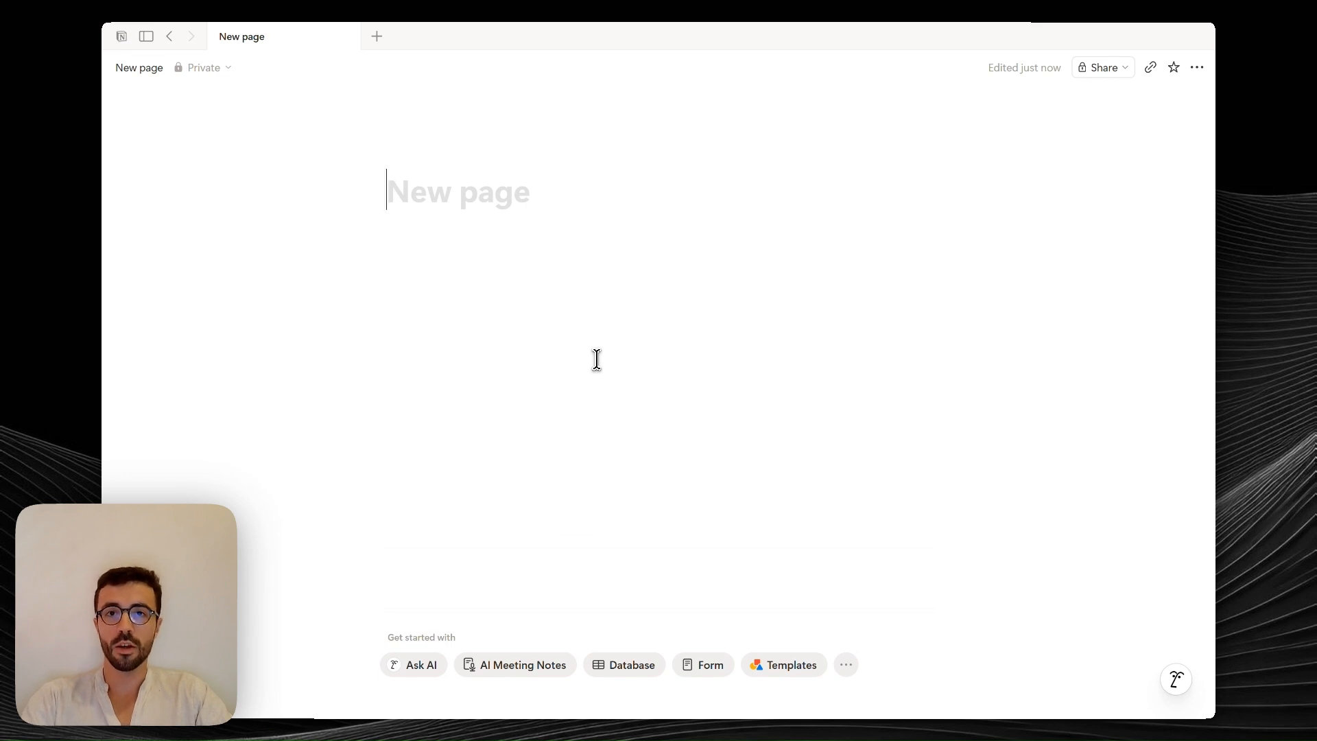
{"action": "left_click", "coordinate": [1197, 67]}
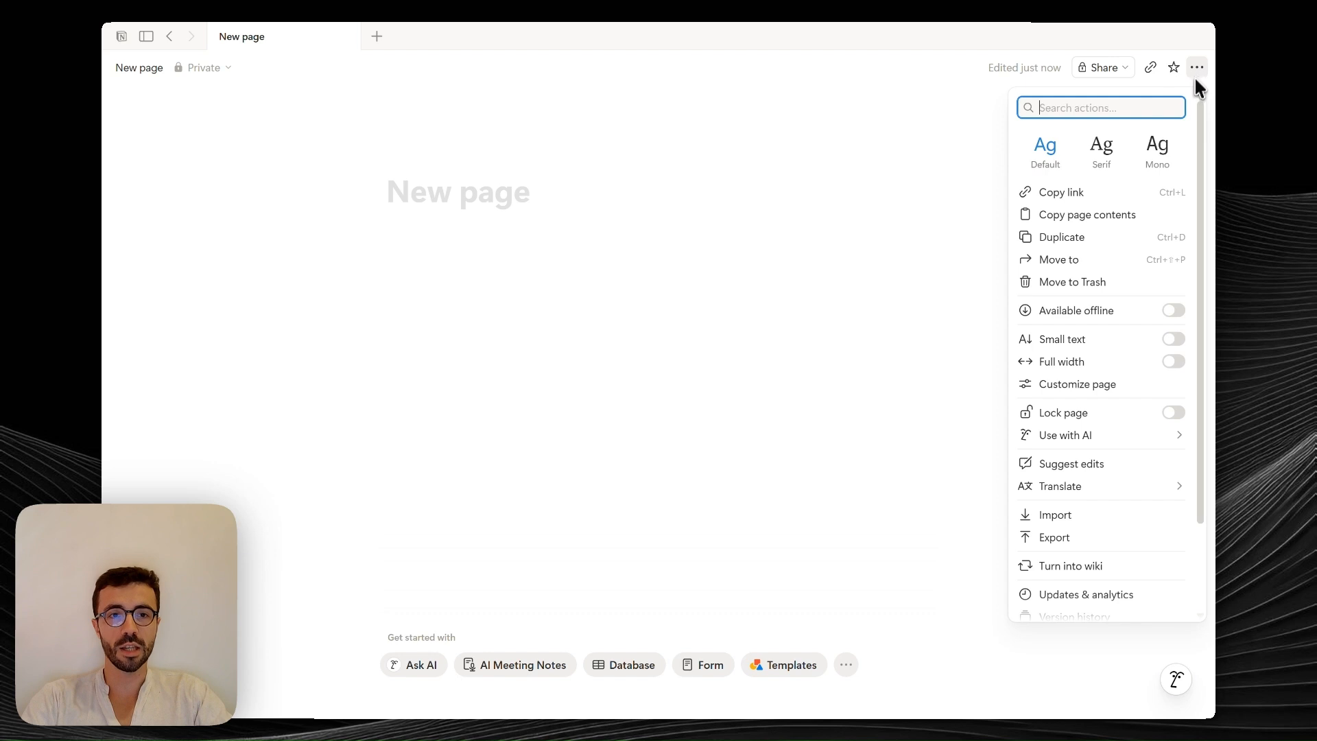
{"action": "left_click", "coordinate": [1172, 362]}
{"action": "left_click", "coordinate": [753, 207]}
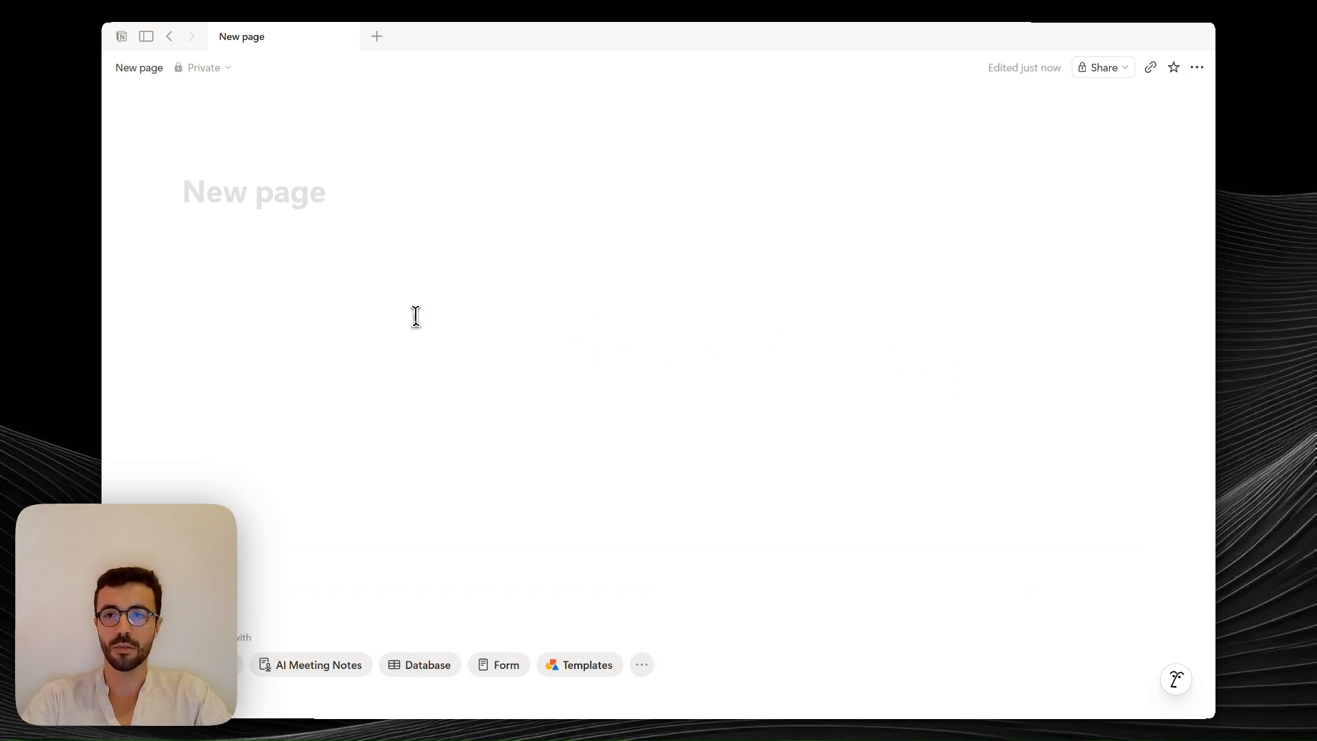
Title the new page "My Dashboard"
{"action": "left_click", "coordinate": [315, 195]}
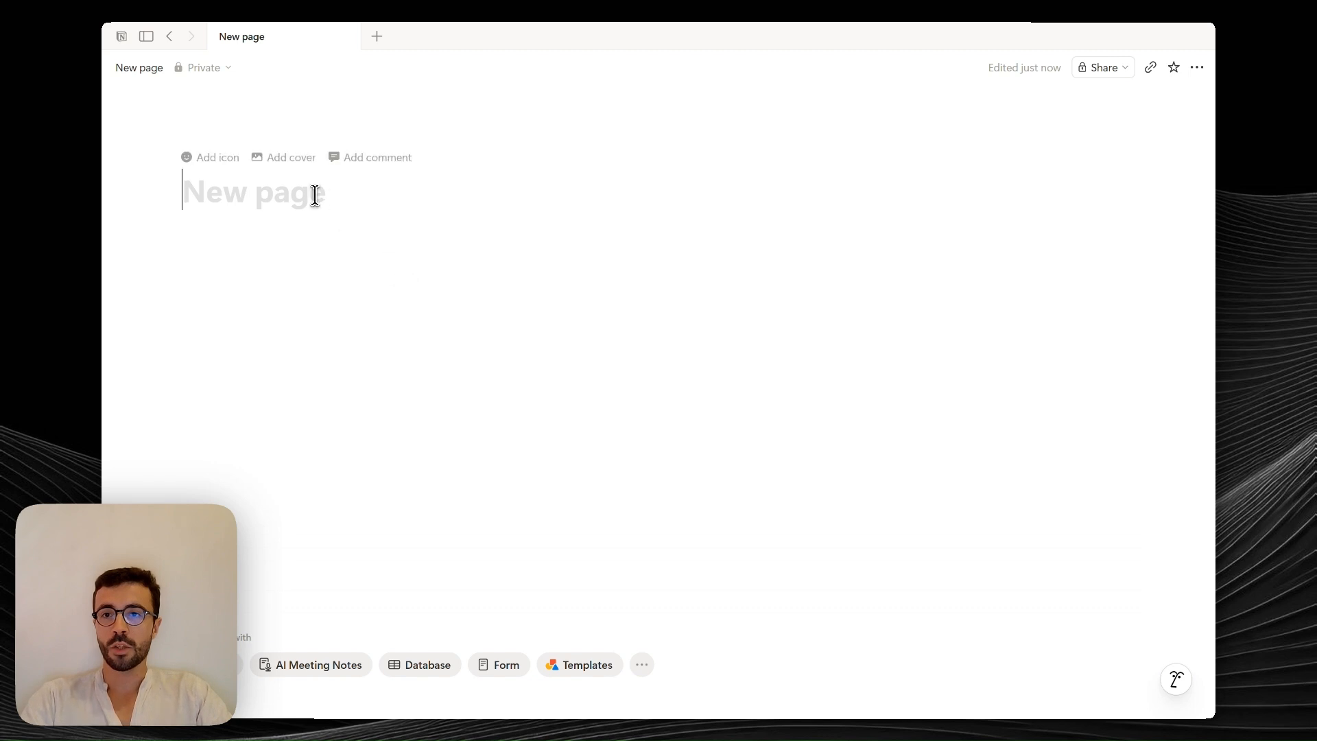
{"action": "type", "text": "My Dah"}
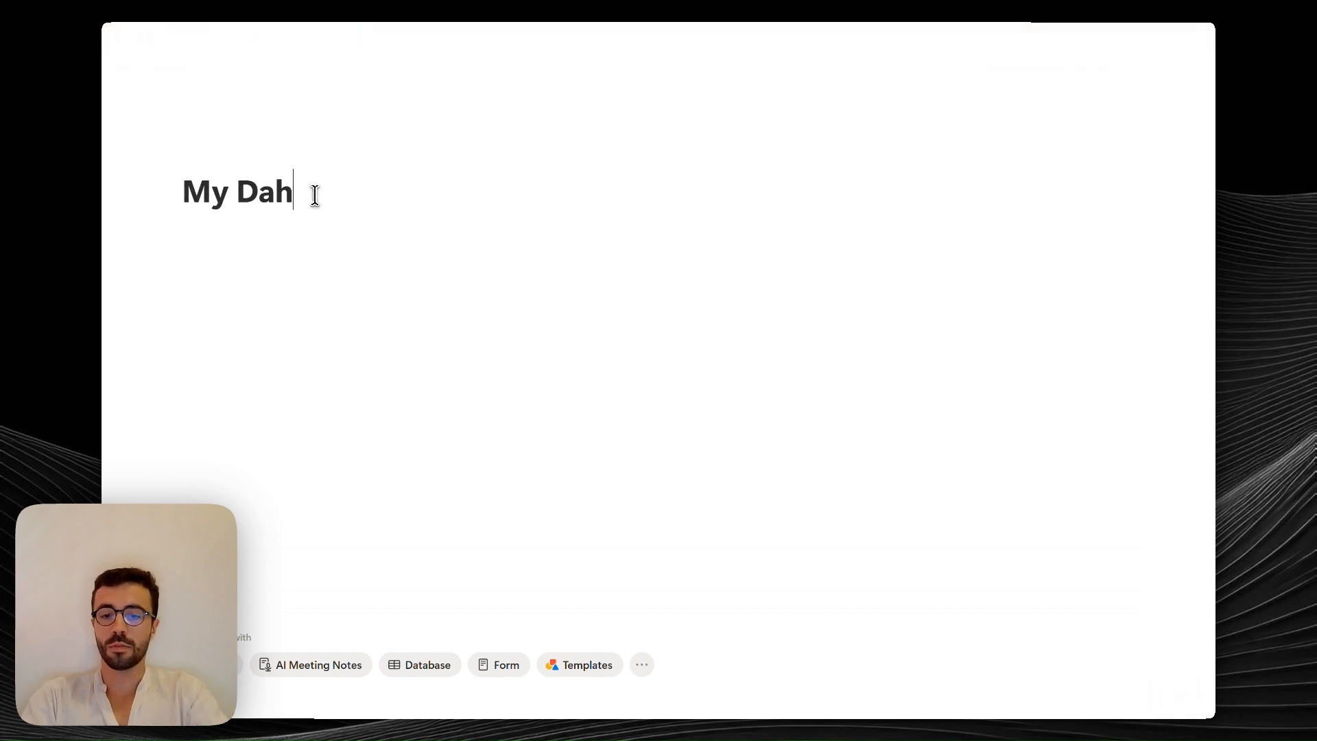
{"action": "key", "text": "BackSpace"}
{"action": "type", "text": "shboard"}
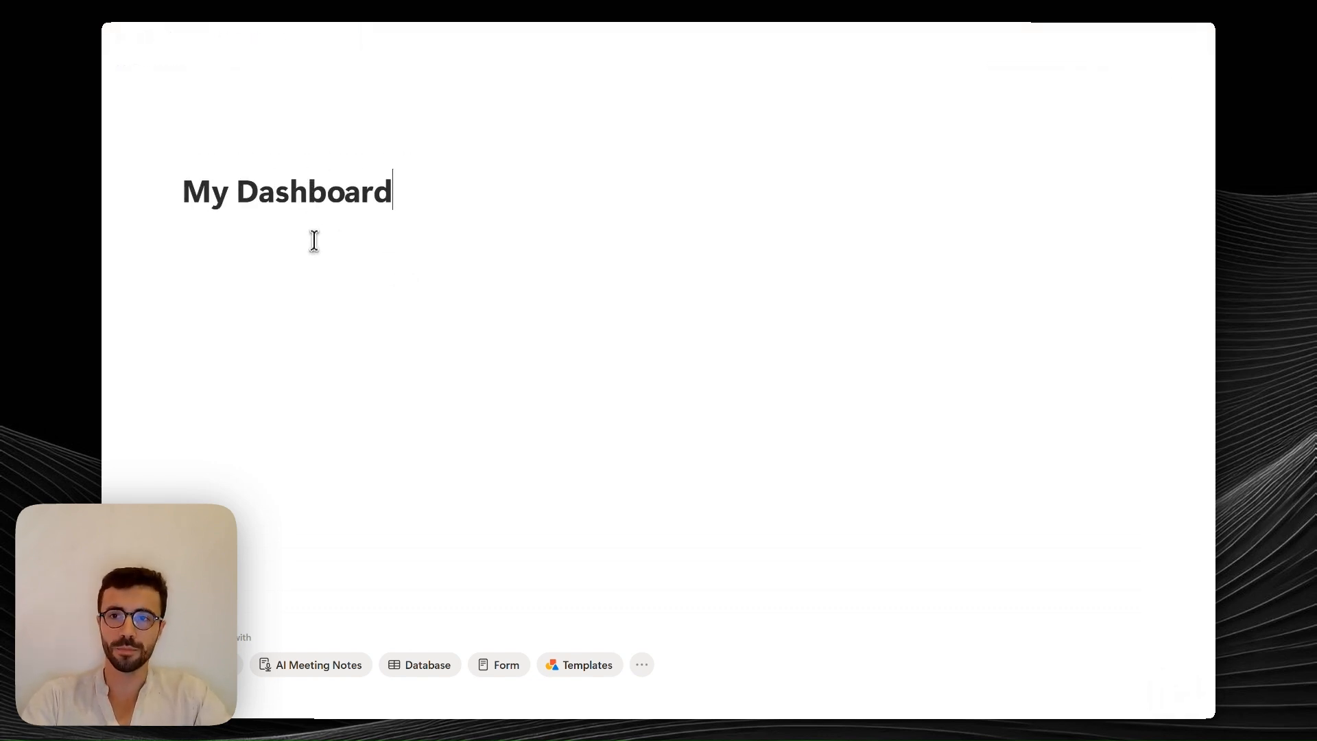
Insert a linked view of the existing Tasks data source below the page title
{"action": "left_click", "coordinate": [356, 264]}
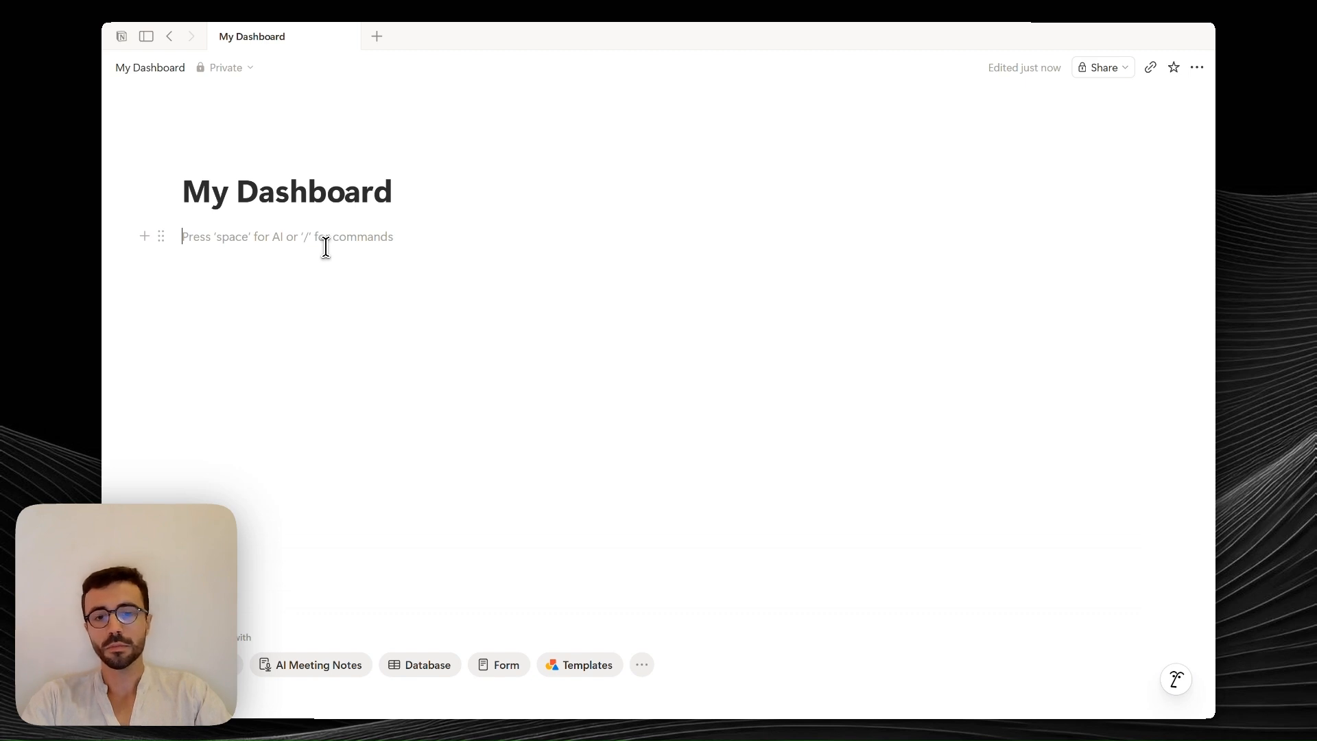
{"action": "type", "text": "/linked"}
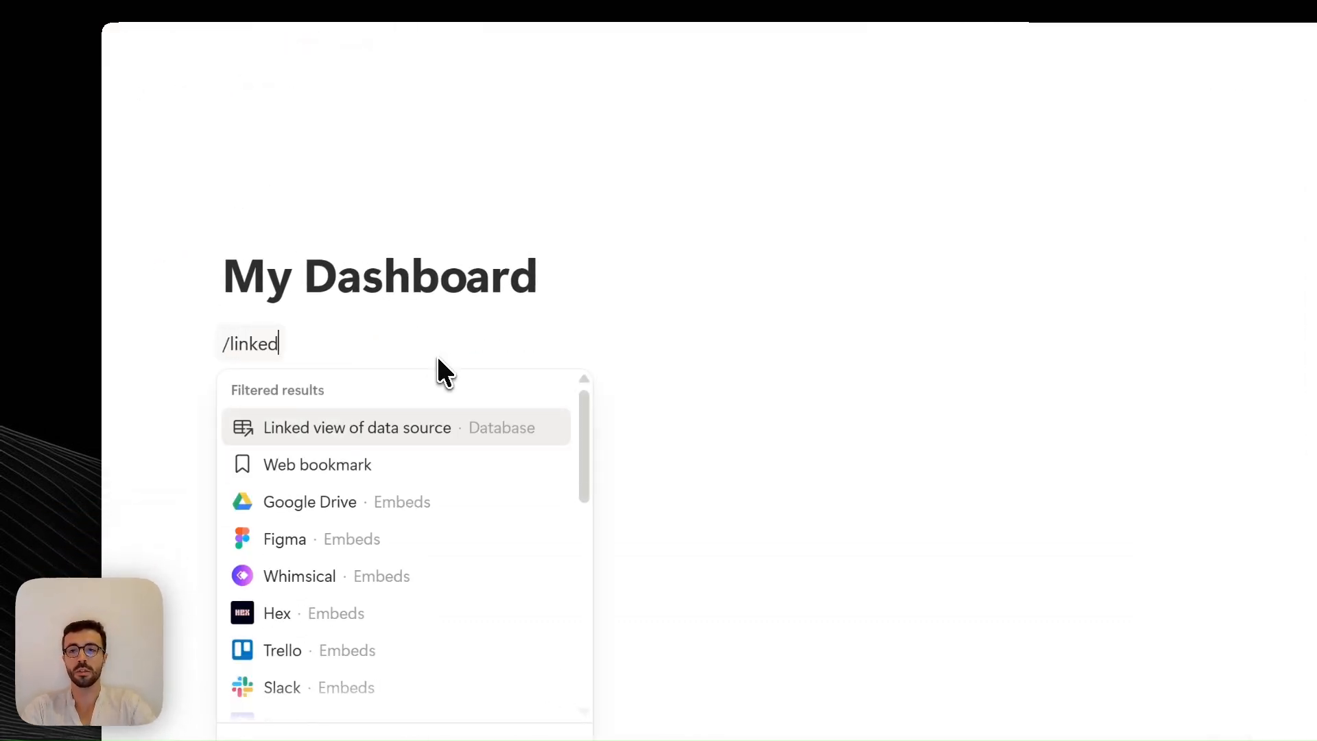
{"action": "left_click", "coordinate": [403, 433]}
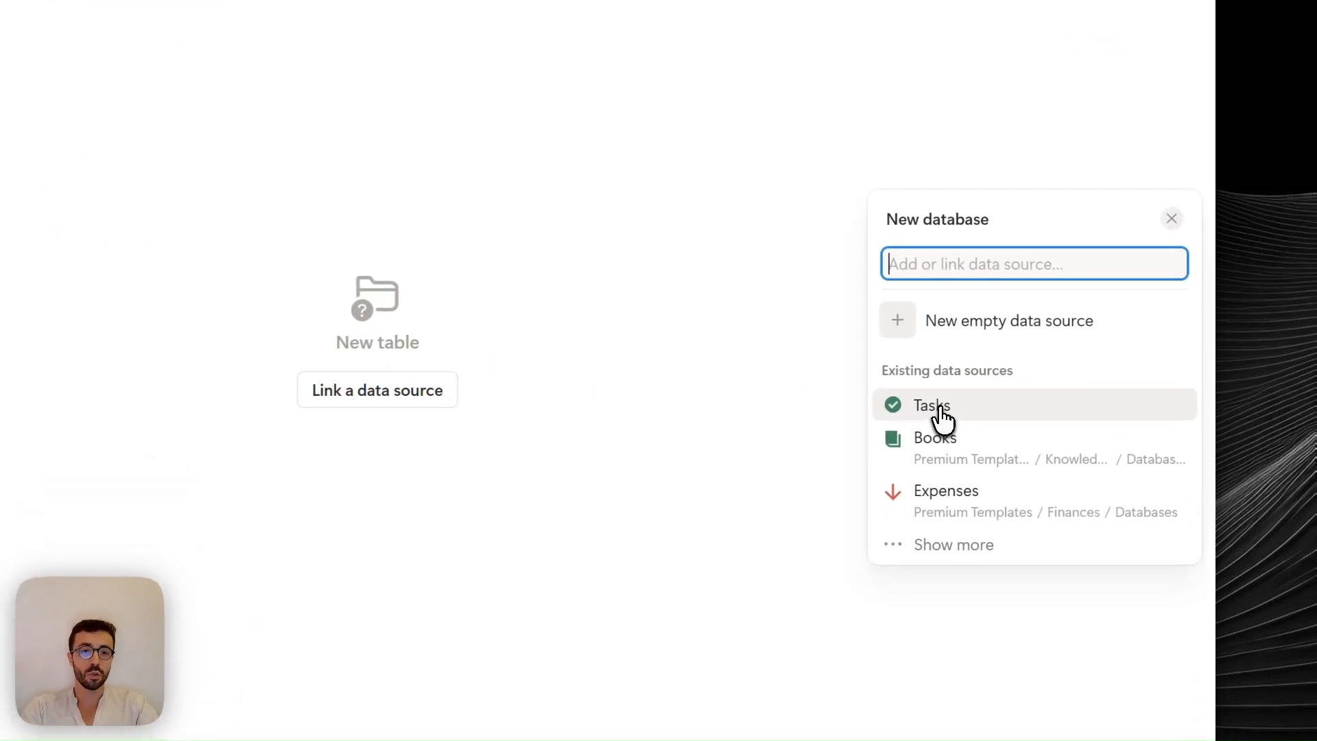
{"action": "left_click", "coordinate": [974, 410]}
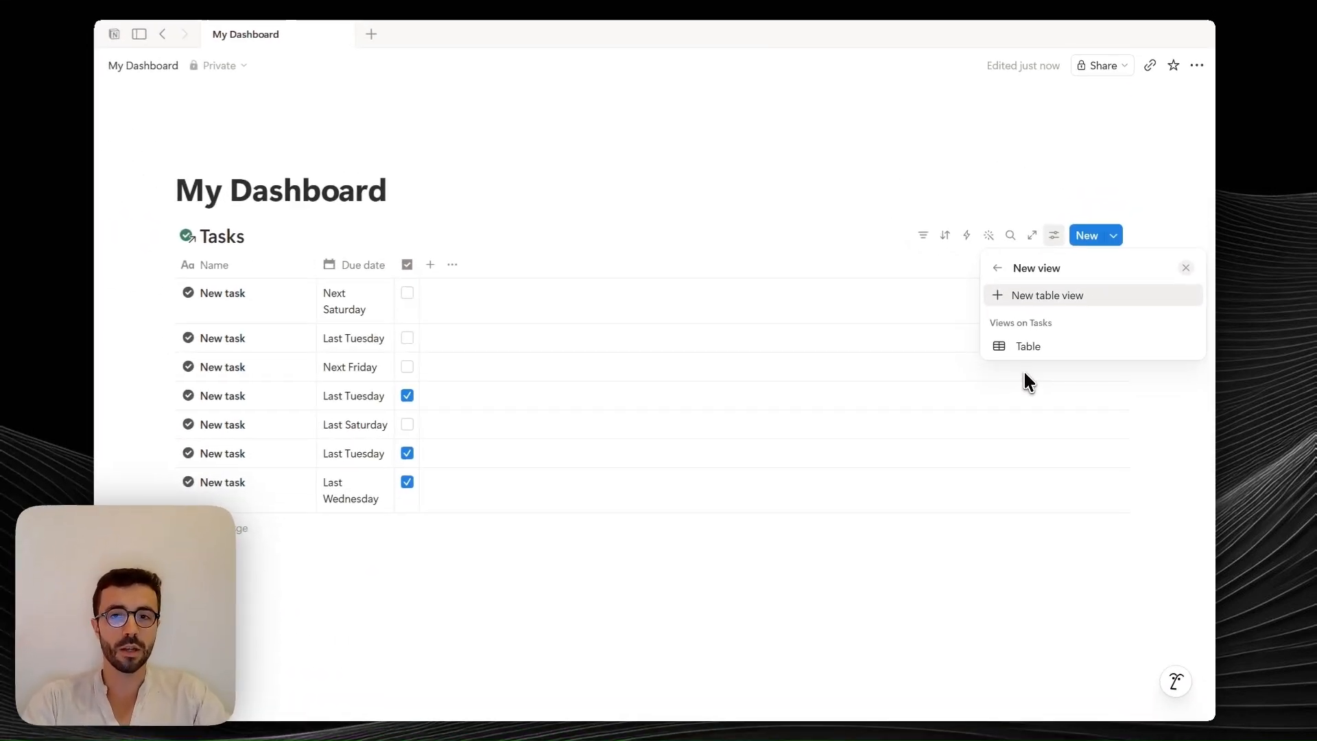
Start a new view of Tasks in List layout, with the data source title and page icons hidden
{"action": "left_click", "coordinate": [1030, 300]}
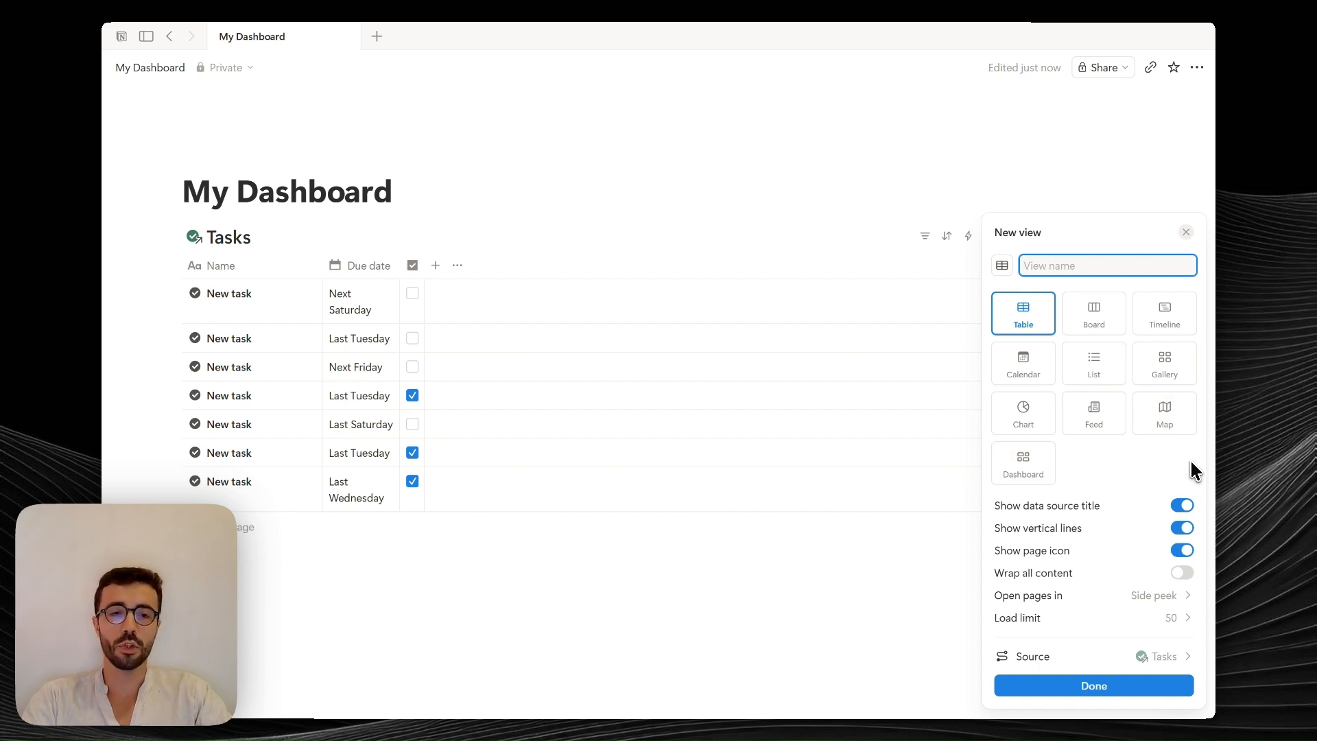
{"action": "left_click", "coordinate": [1094, 362]}
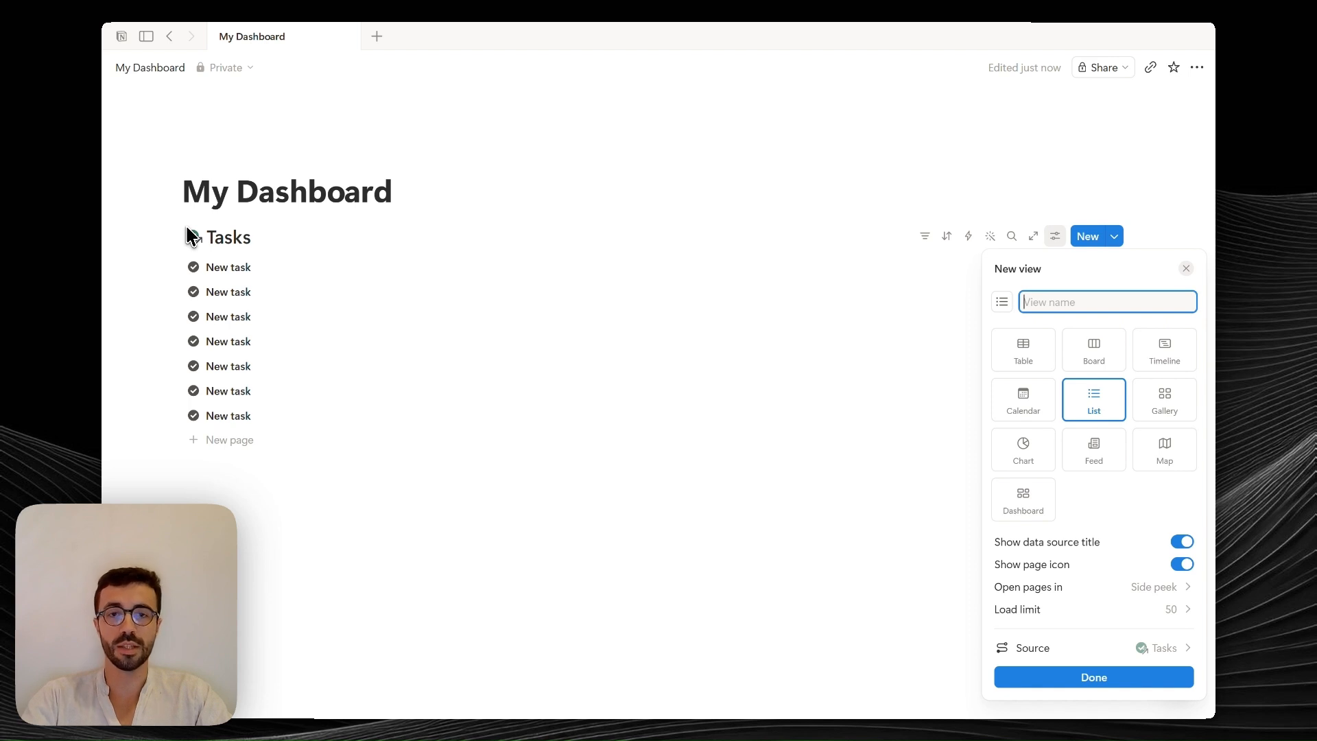
{"action": "left_click", "coordinate": [1185, 543]}
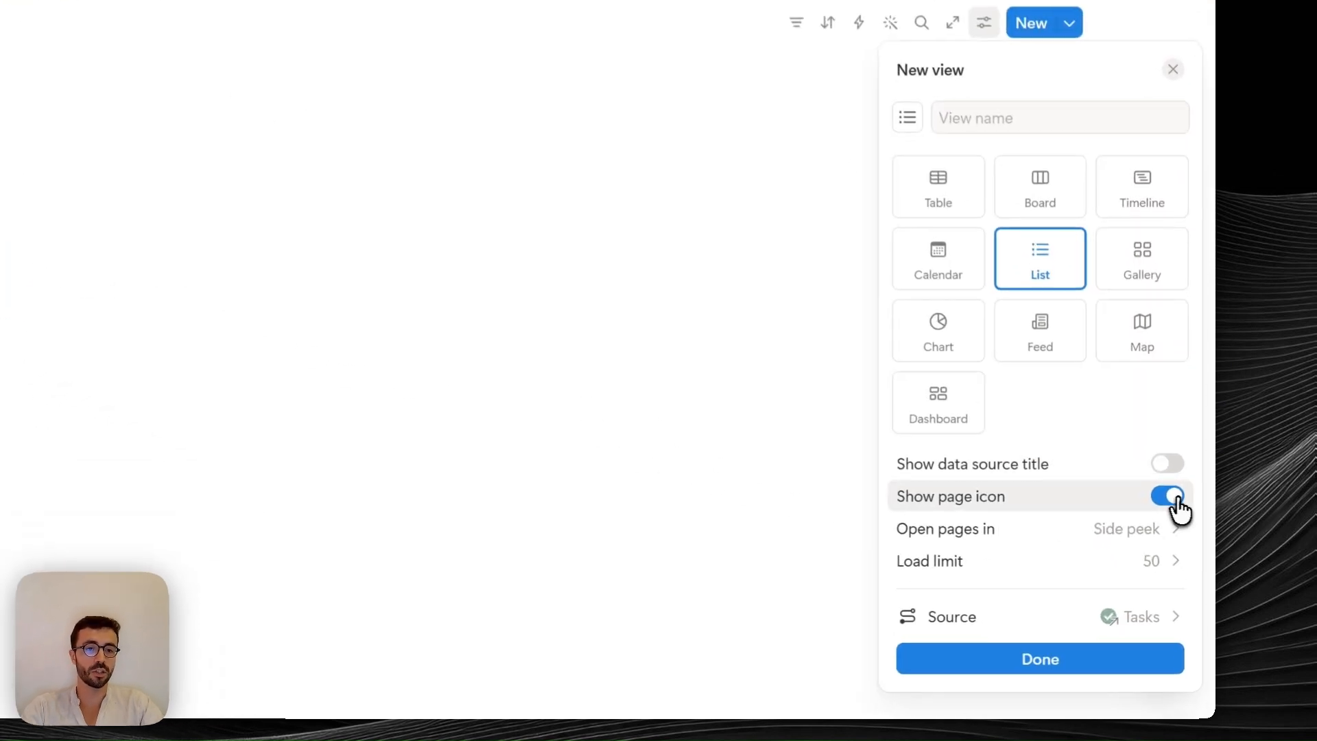
{"action": "left_click", "coordinate": [1172, 498]}
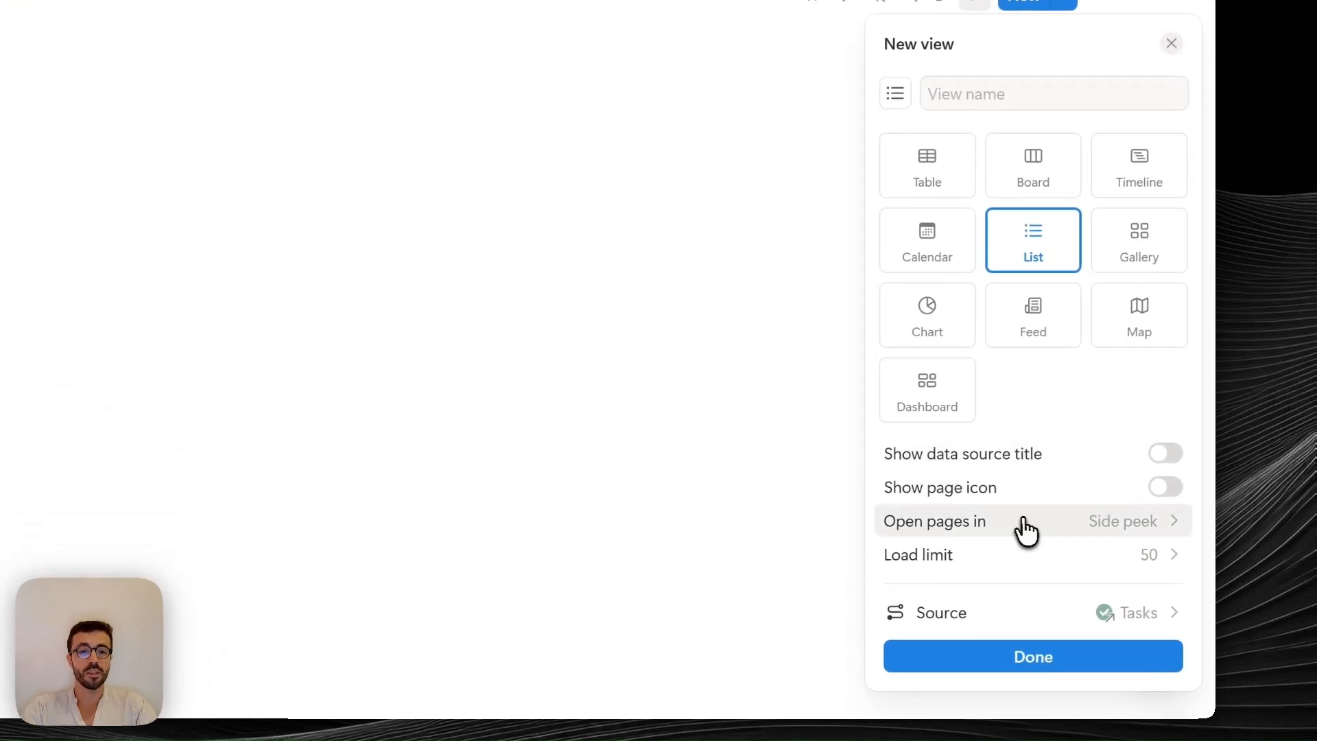
Set the list view's pages to open in Center peek and finish creating the view
{"action": "left_click", "coordinate": [1109, 519]}
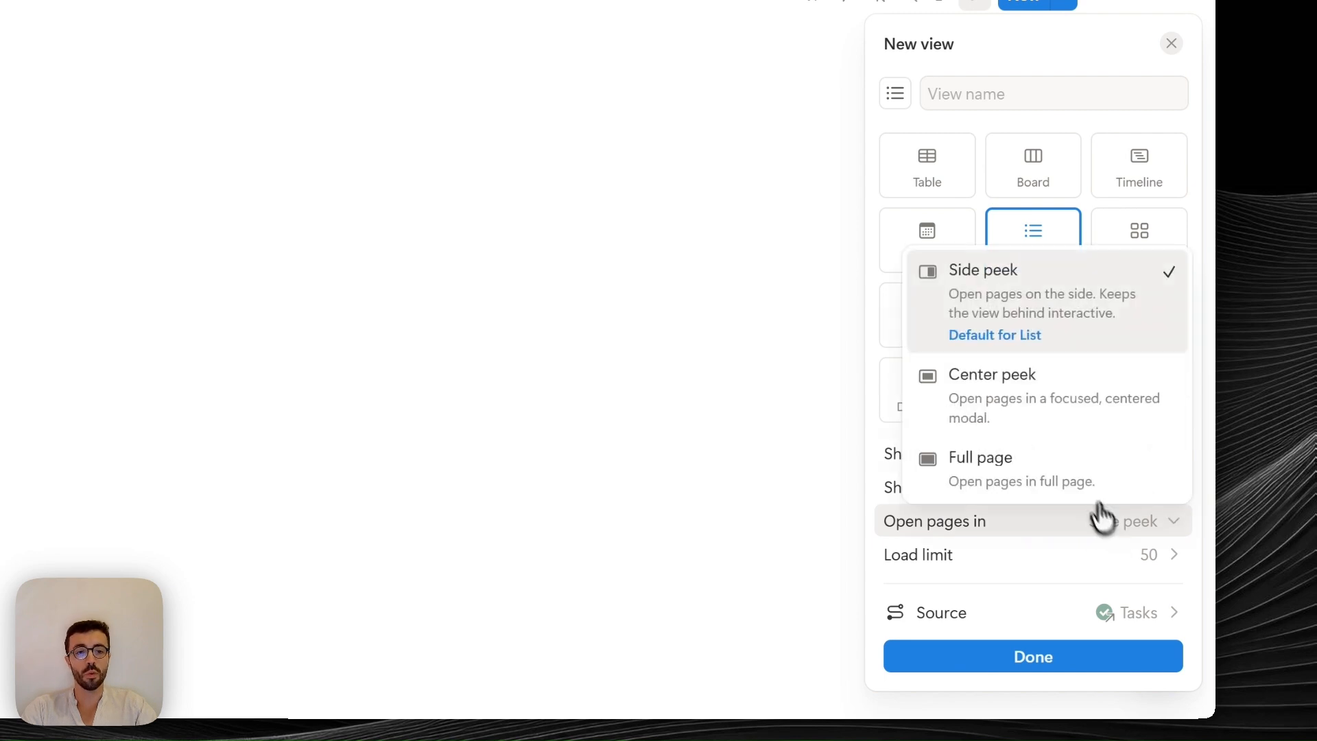
{"action": "left_click", "coordinate": [1058, 397]}
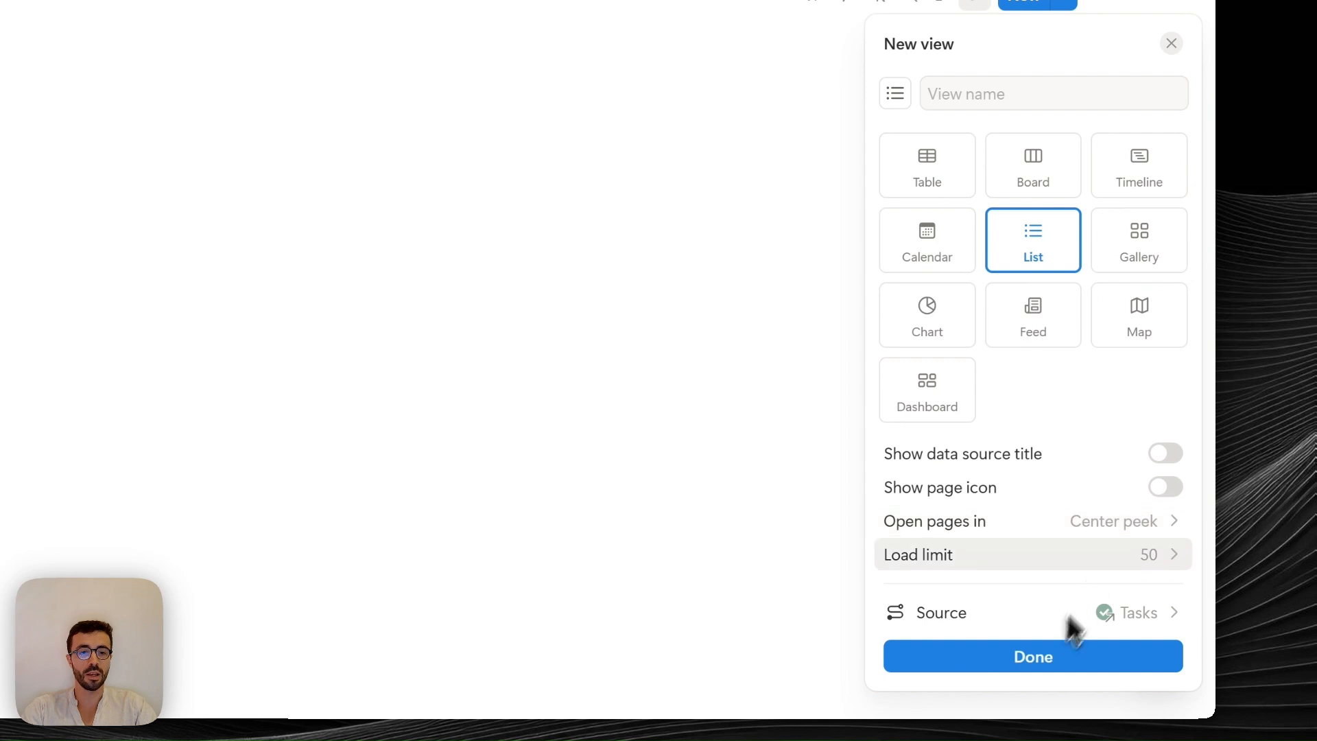
{"action": "left_click", "coordinate": [1049, 664]}
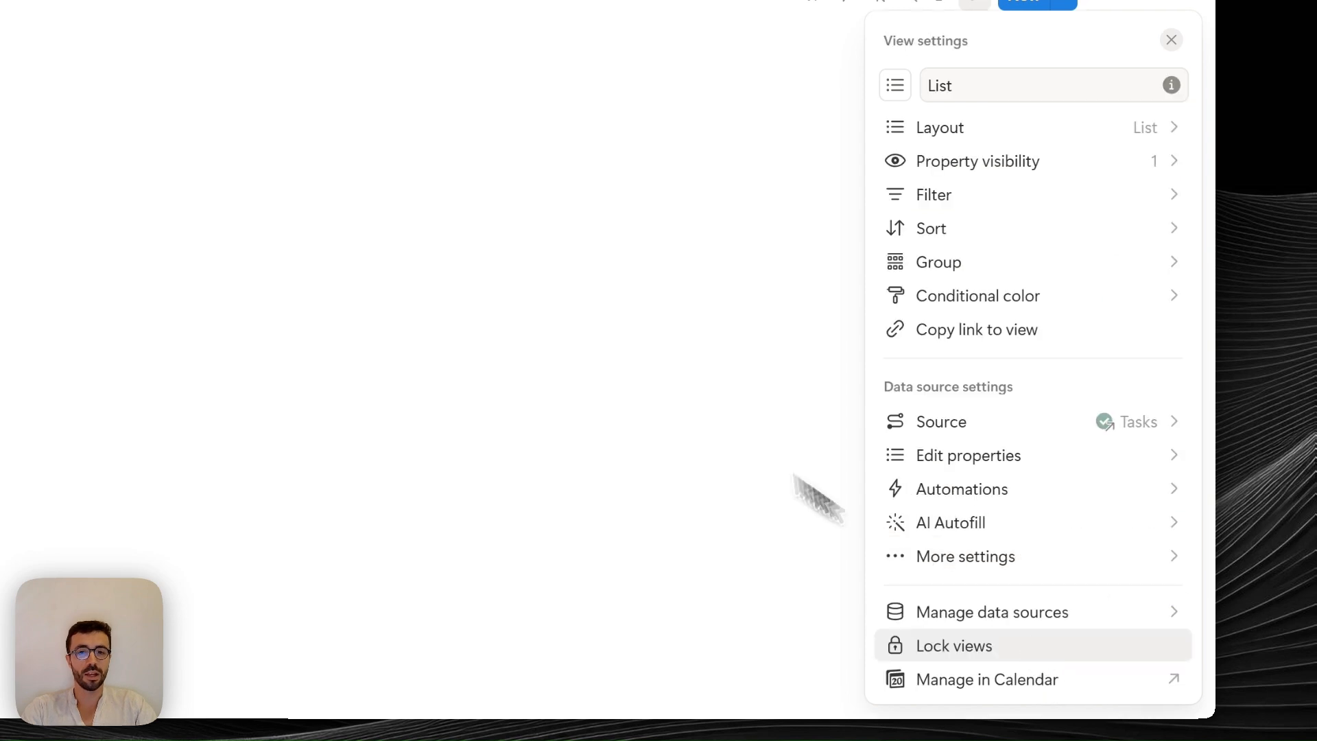
{"action": "left_click", "coordinate": [548, 376]}
{"action": "left_click_drag", "start_coordinate": [1079, 528], "coordinate": [1162, 421]}
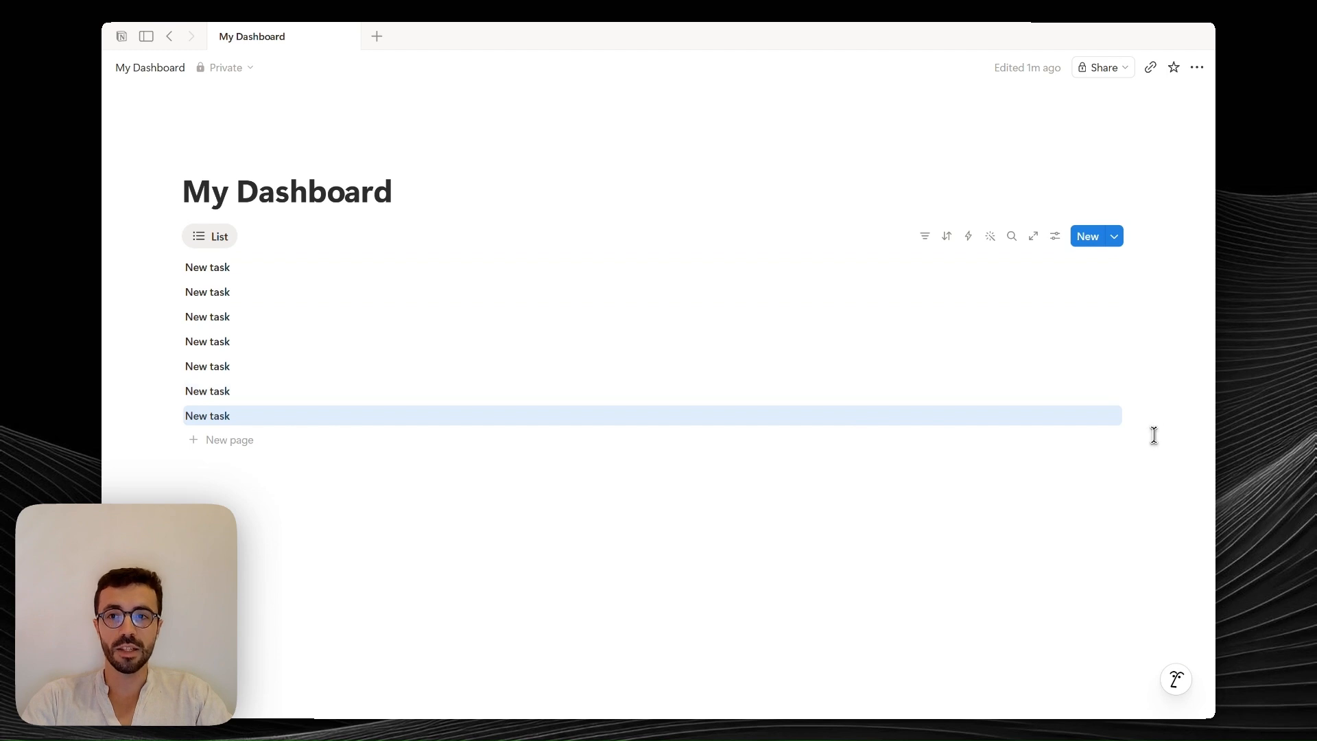
{"action": "left_click", "coordinate": [1149, 434]}
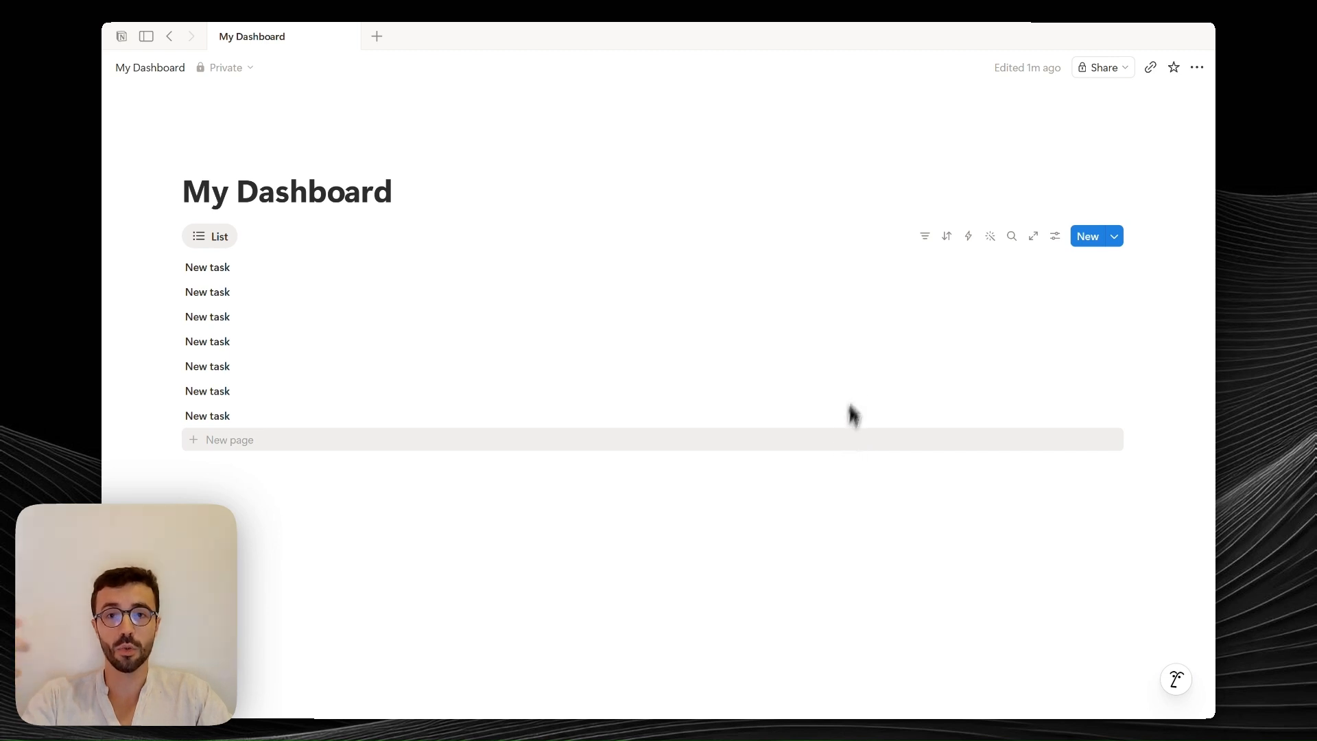
Filter the task list by due date relative to today, set to This day
{"action": "left_click", "coordinate": [927, 237]}
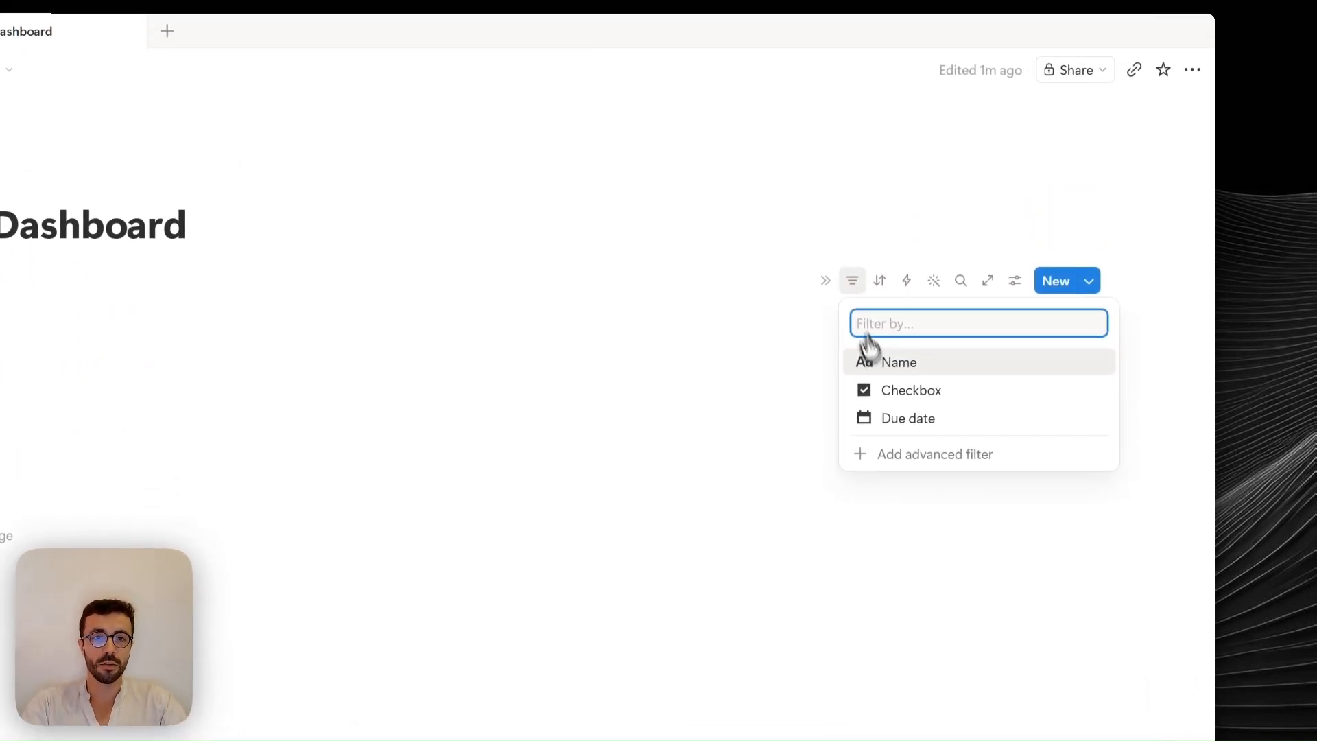
{"action": "left_click", "coordinate": [941, 419]}
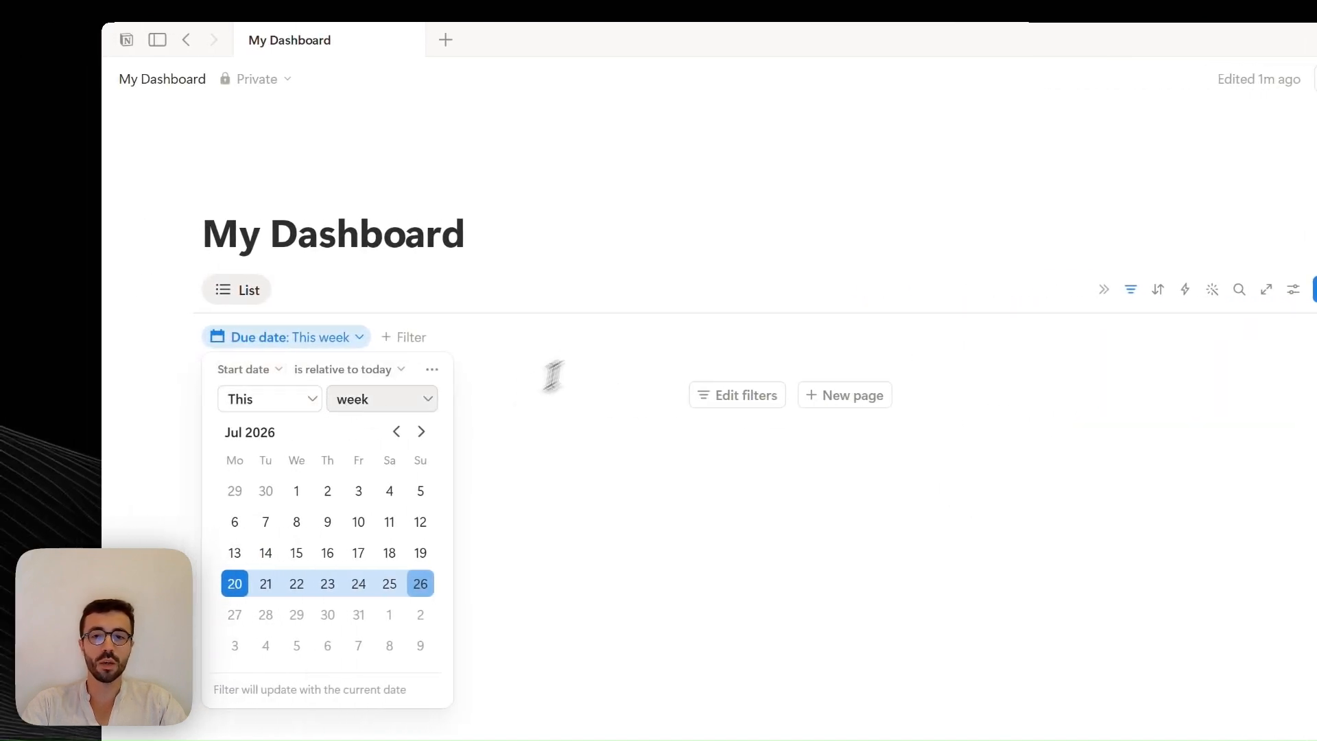
{"action": "left_click", "coordinate": [336, 398]}
{"action": "left_click", "coordinate": [375, 432]}
{"action": "left_click", "coordinate": [472, 299]}
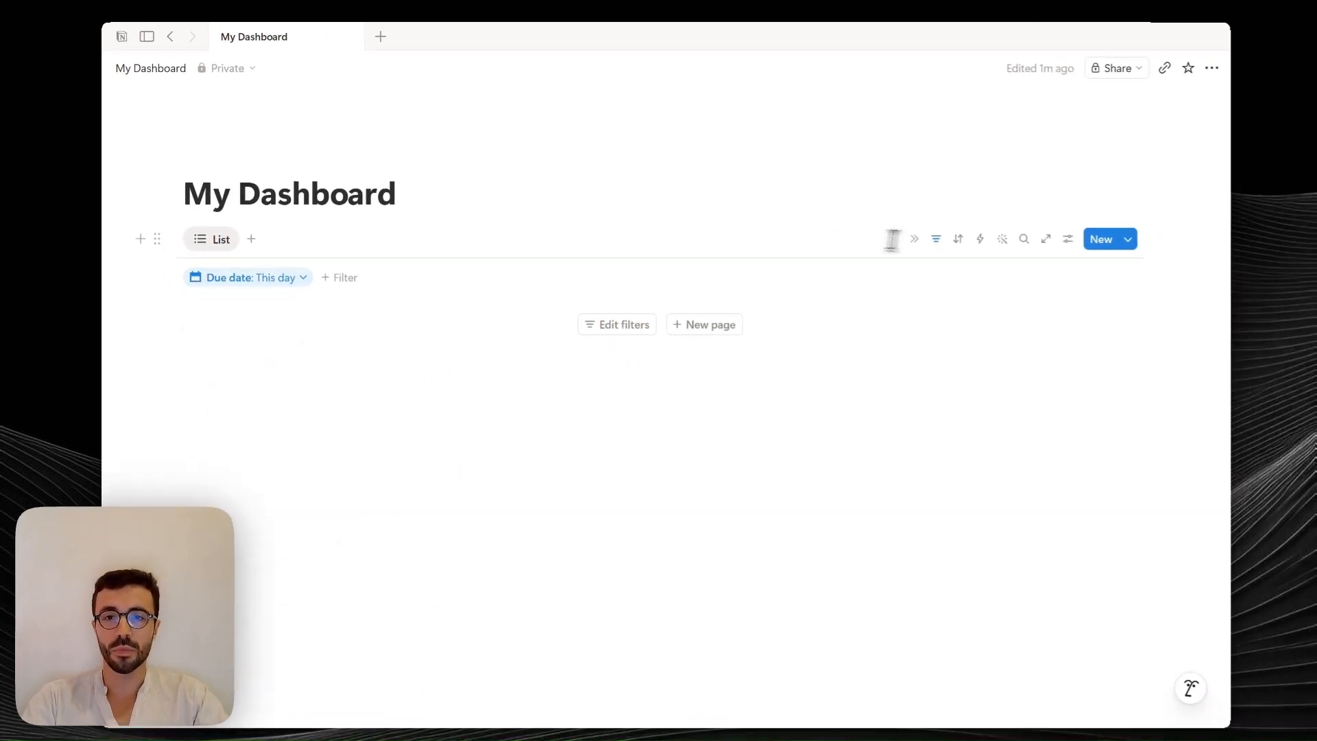
{"action": "left_click", "coordinate": [1090, 279]}
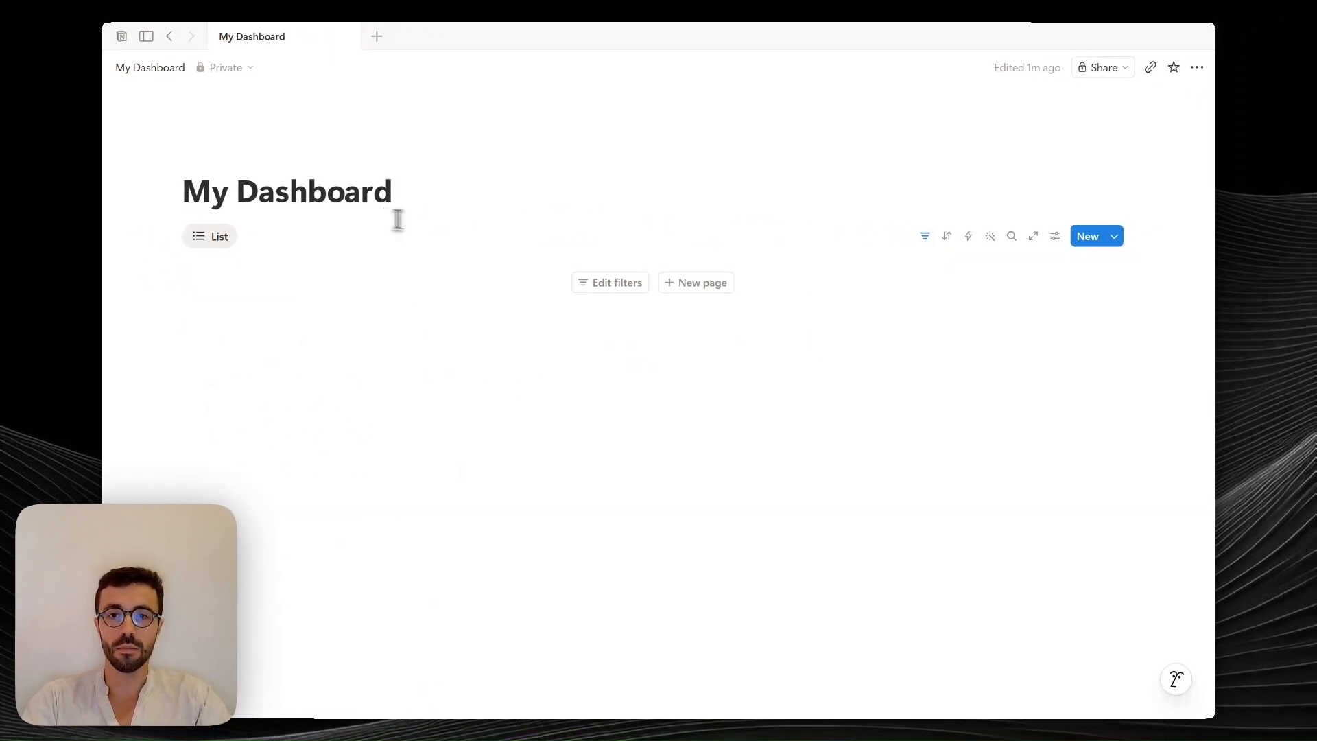
Remove the due date filter from the task list
{"action": "left_click", "coordinate": [924, 236]}
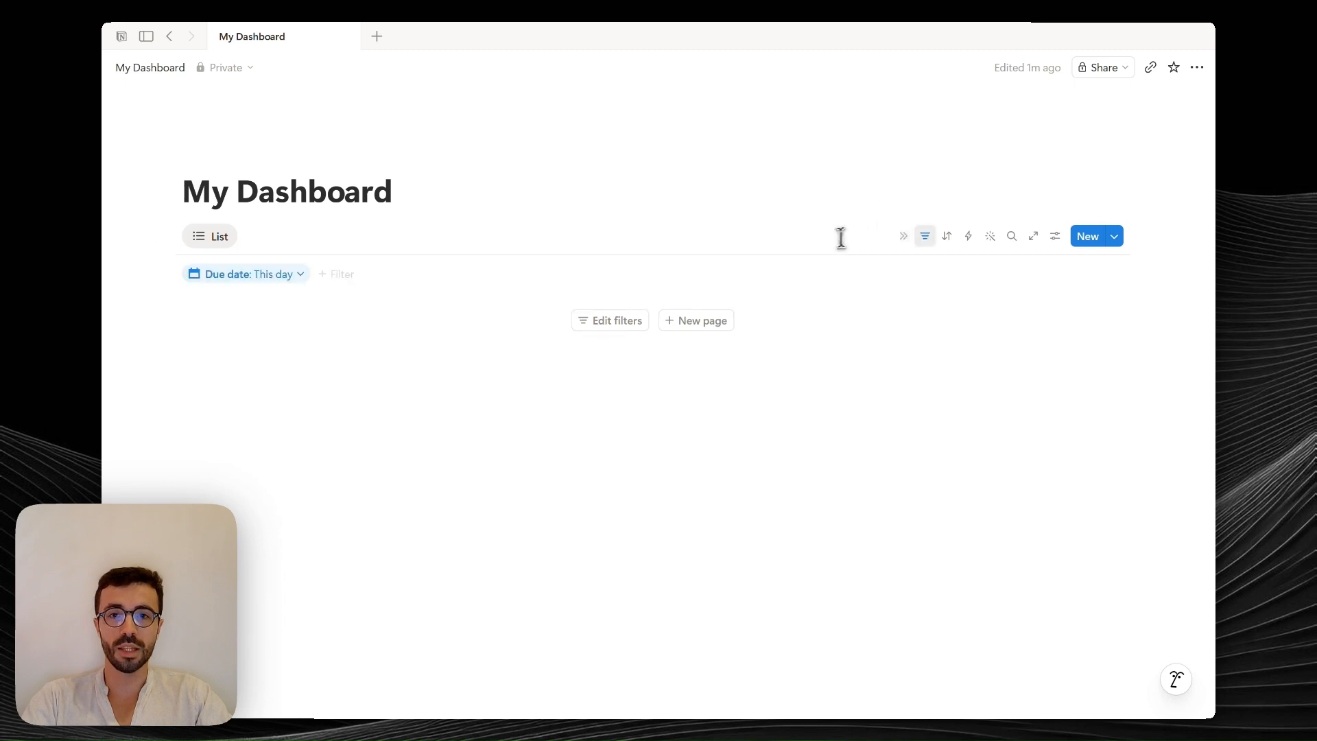
{"action": "left_click", "coordinate": [927, 237]}
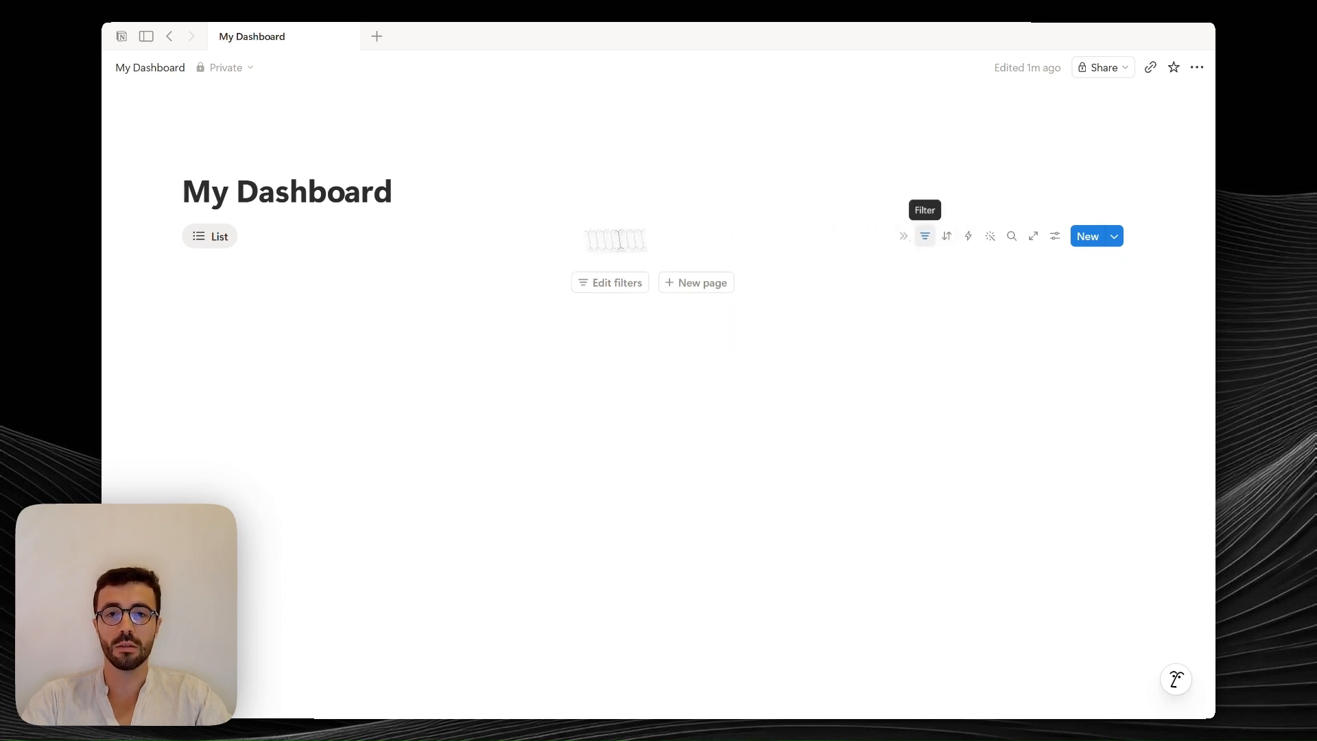
{"action": "left_click", "coordinate": [924, 236]}
{"action": "left_click", "coordinate": [308, 275]}
{"action": "left_click", "coordinate": [365, 300]}
{"action": "left_click", "coordinate": [404, 313]}
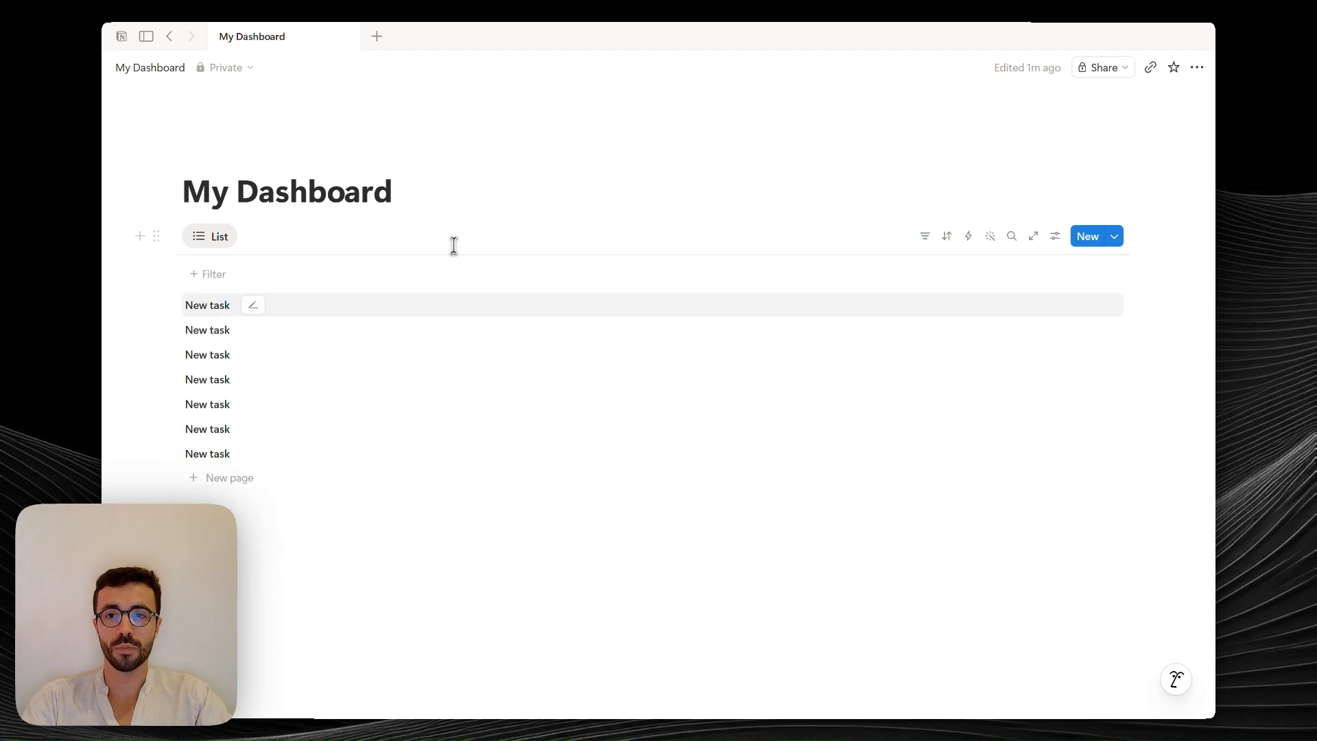
Open the first task in the list and set its due date to today, Jul 20, 2026
{"action": "left_click", "coordinate": [485, 308]}
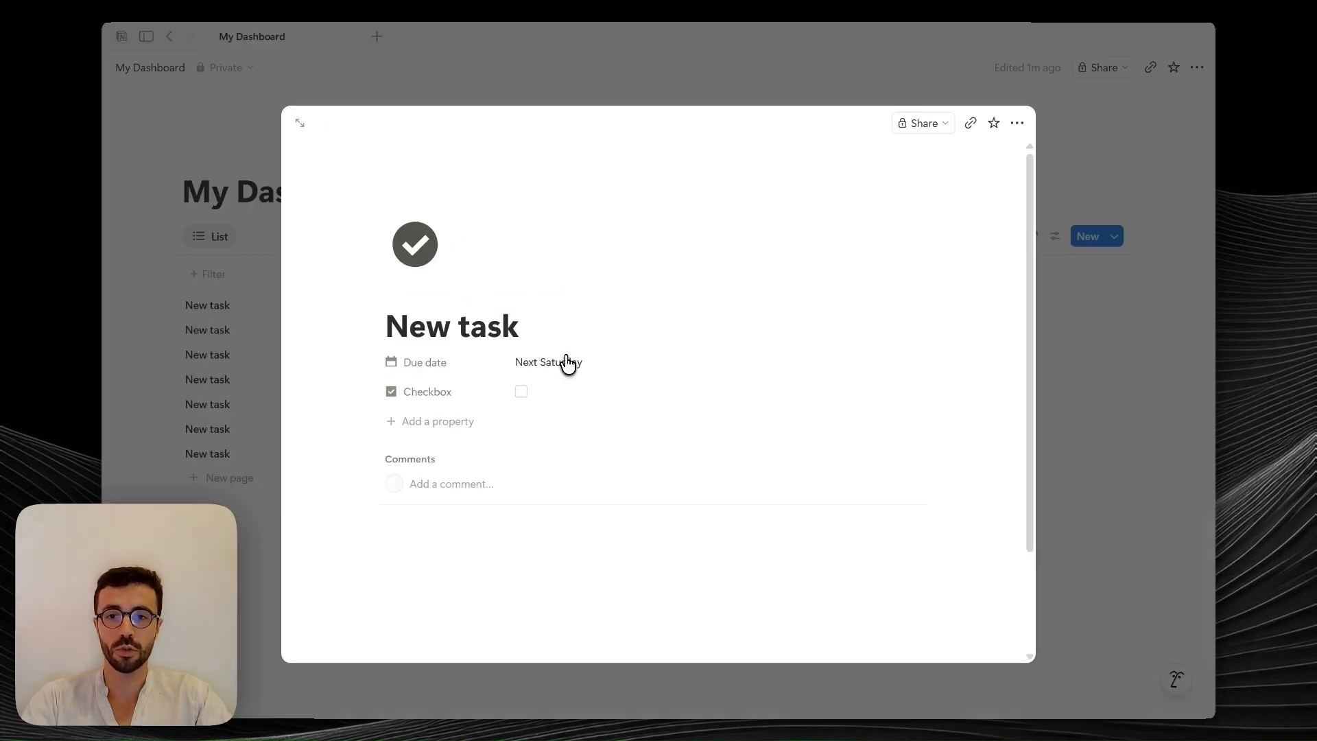
{"action": "mouse_move", "coordinate": [566, 363]}
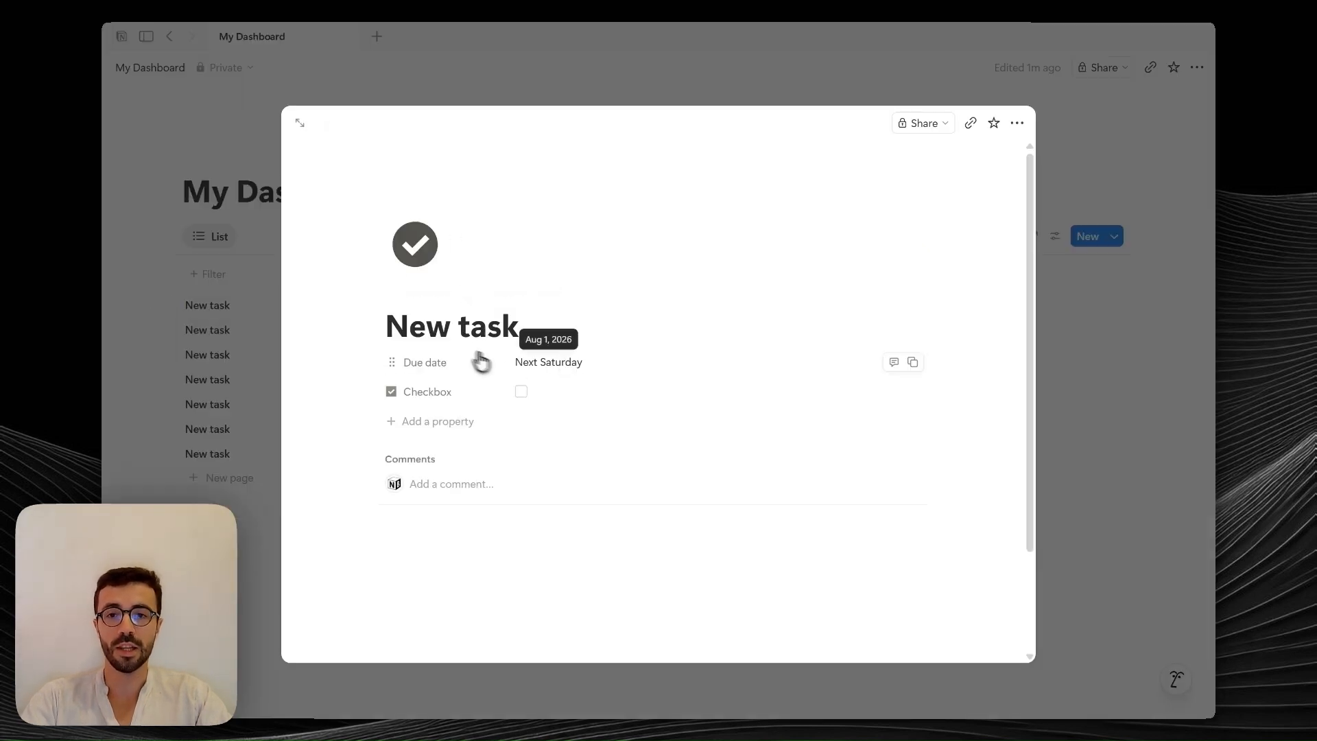
{"action": "left_click", "coordinate": [596, 376]}
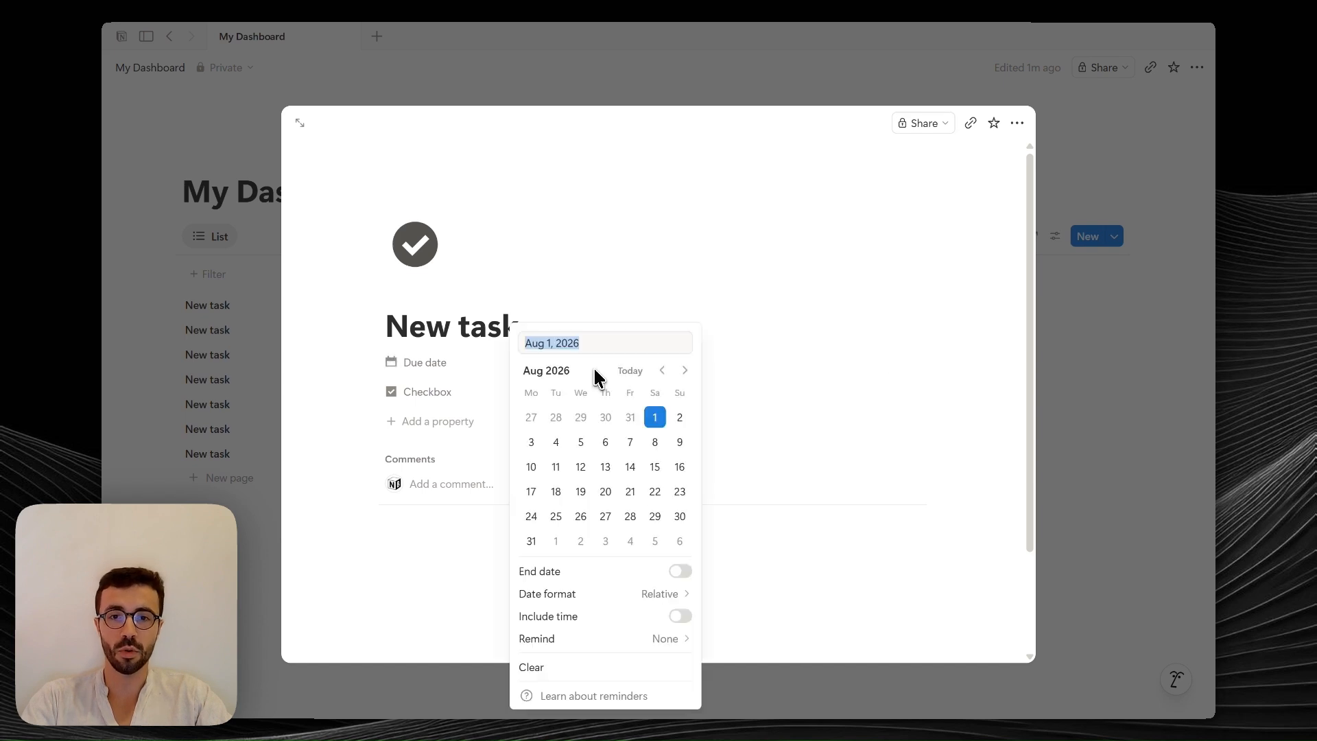
{"action": "left_click", "coordinate": [640, 373]}
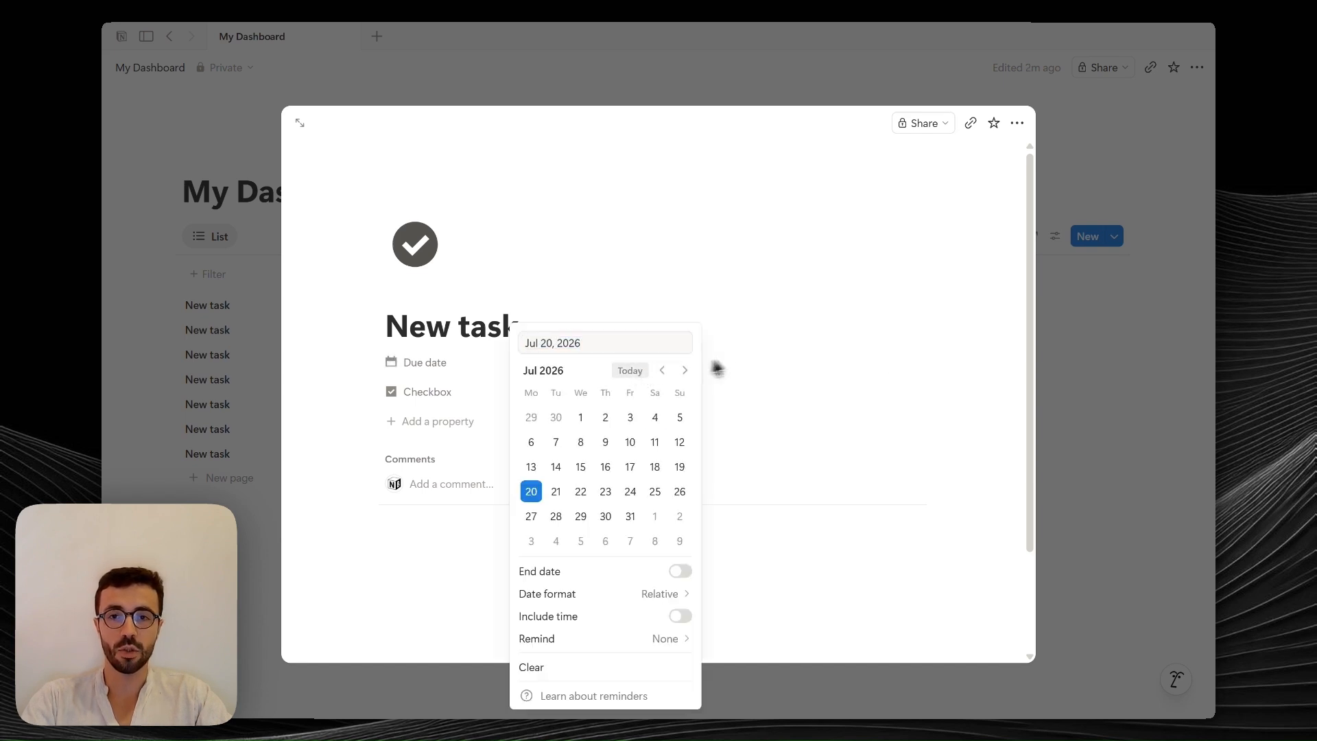
{"action": "left_click", "coordinate": [750, 368]}
{"action": "left_click", "coordinate": [1120, 349]}
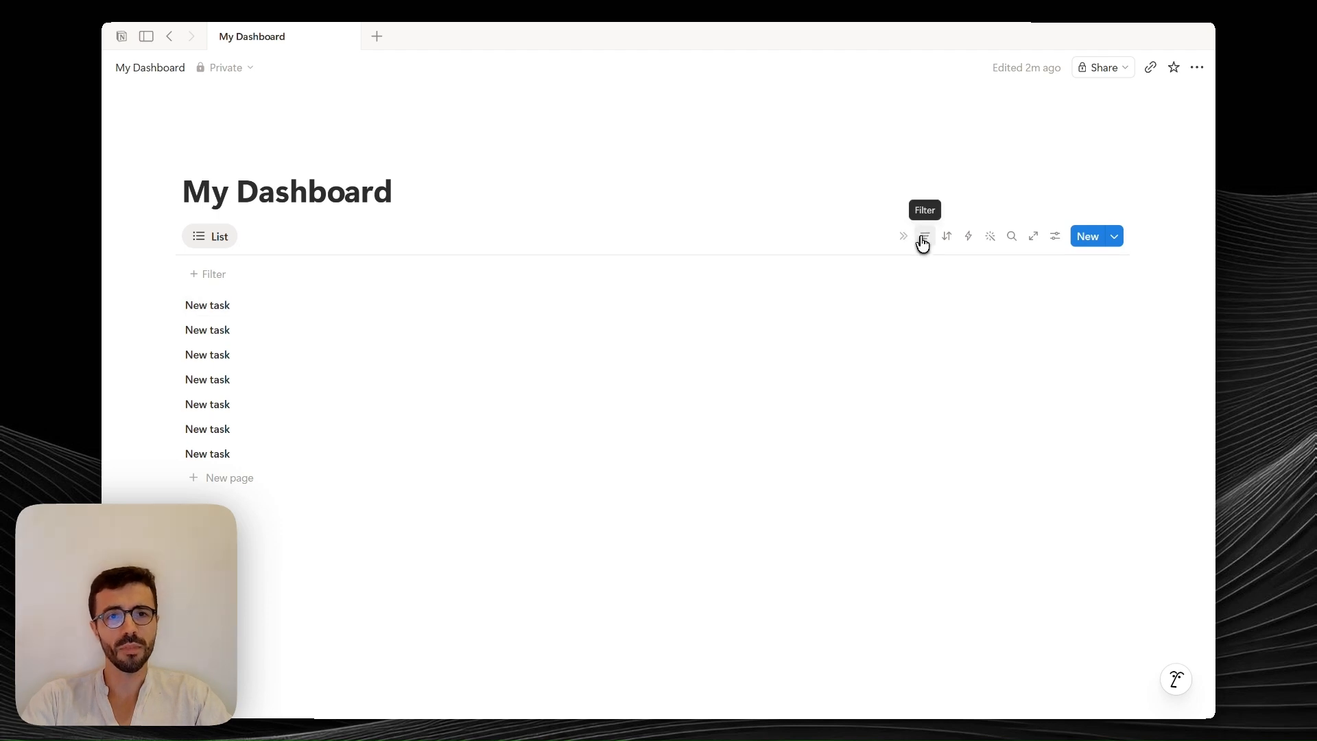
Filter the task list to show only tasks whose due date is Today, and hide the filter bar
{"action": "left_click", "coordinate": [924, 237]}
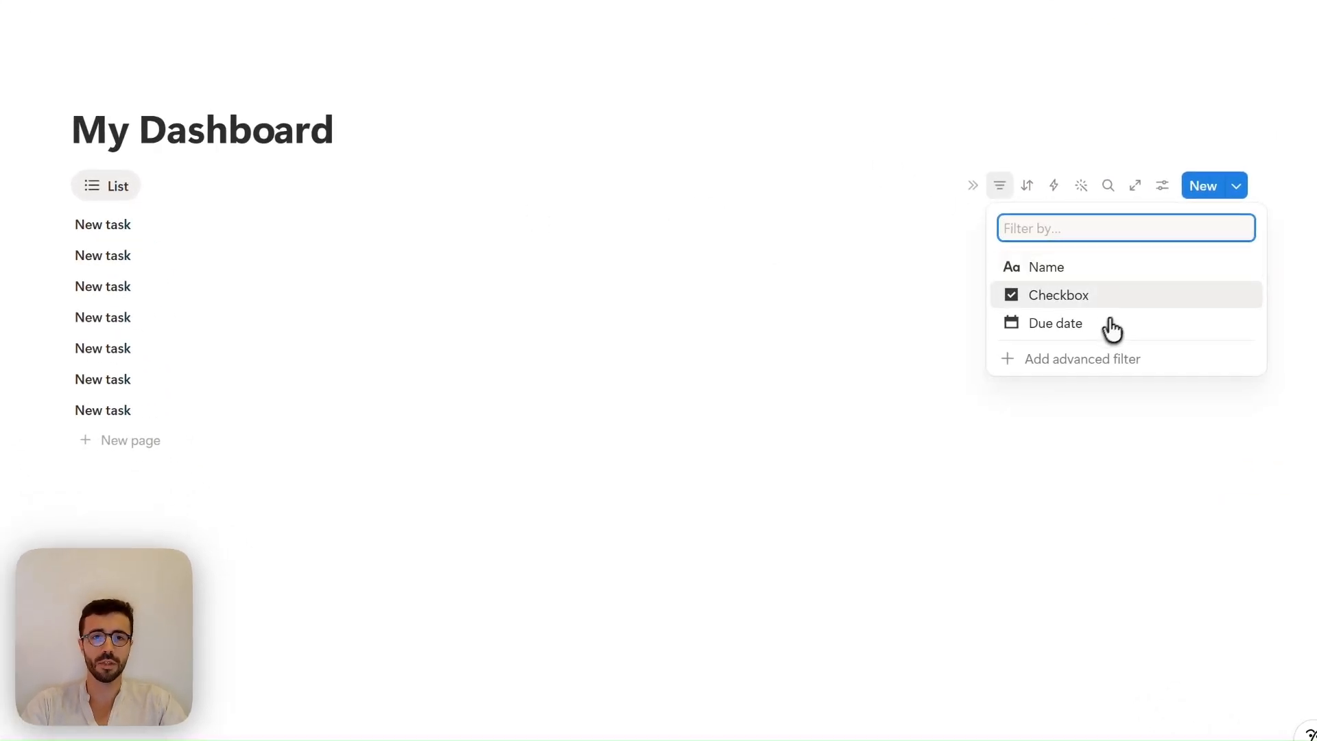
{"action": "left_click", "coordinate": [1111, 323]}
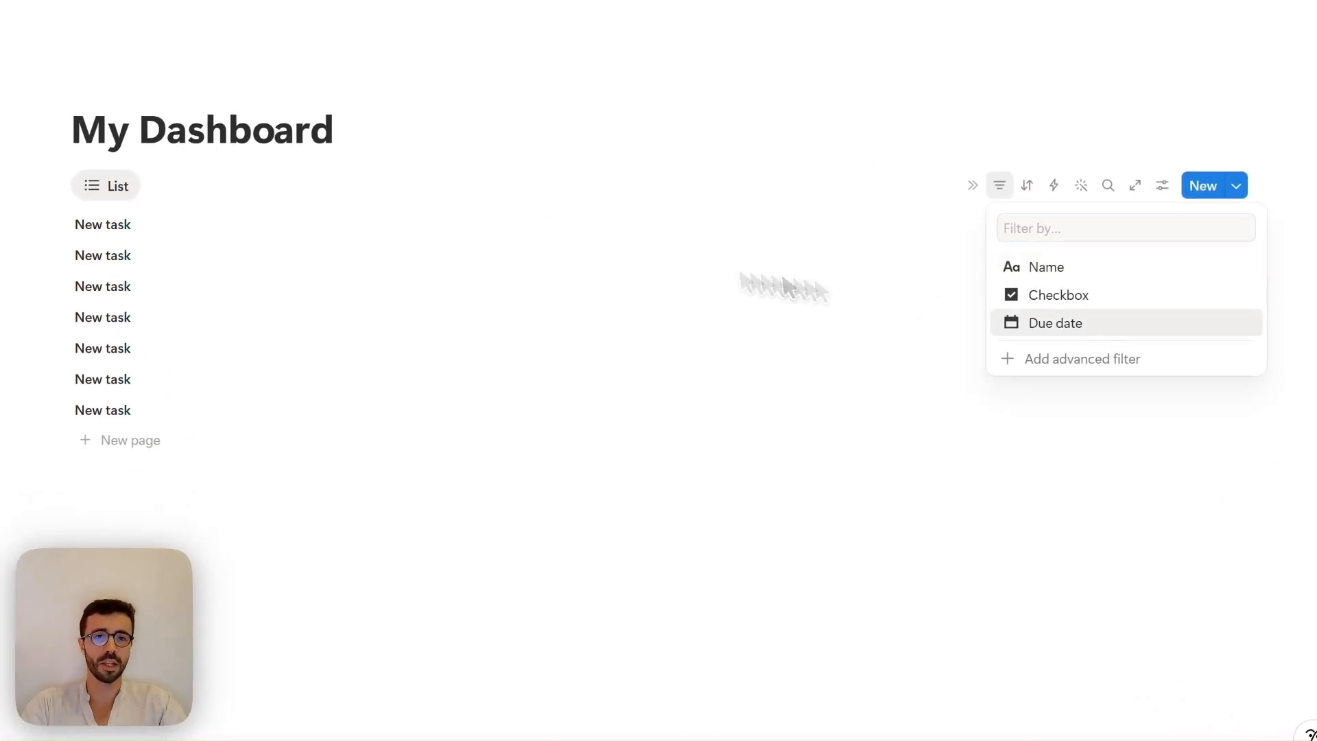
{"action": "left_click", "coordinate": [174, 267]}
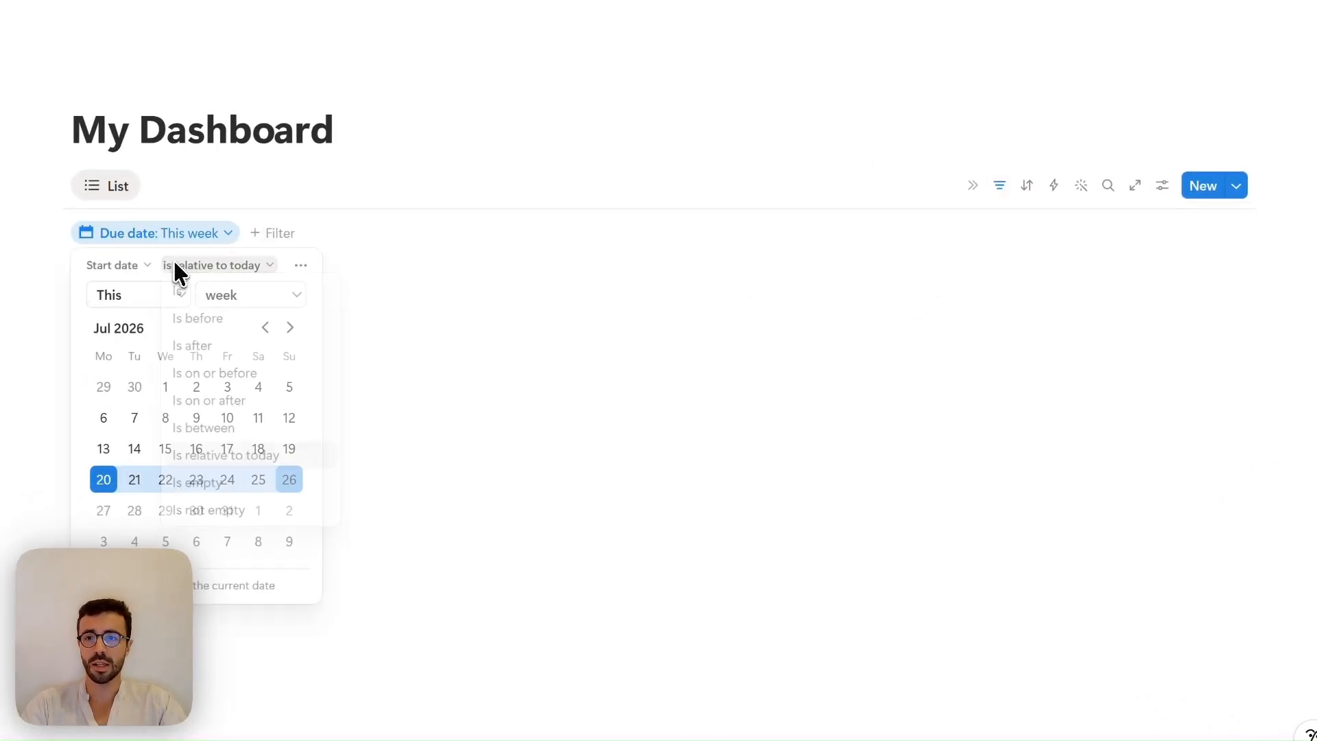
{"action": "left_click", "coordinate": [209, 285]}
{"action": "left_click", "coordinate": [300, 302]}
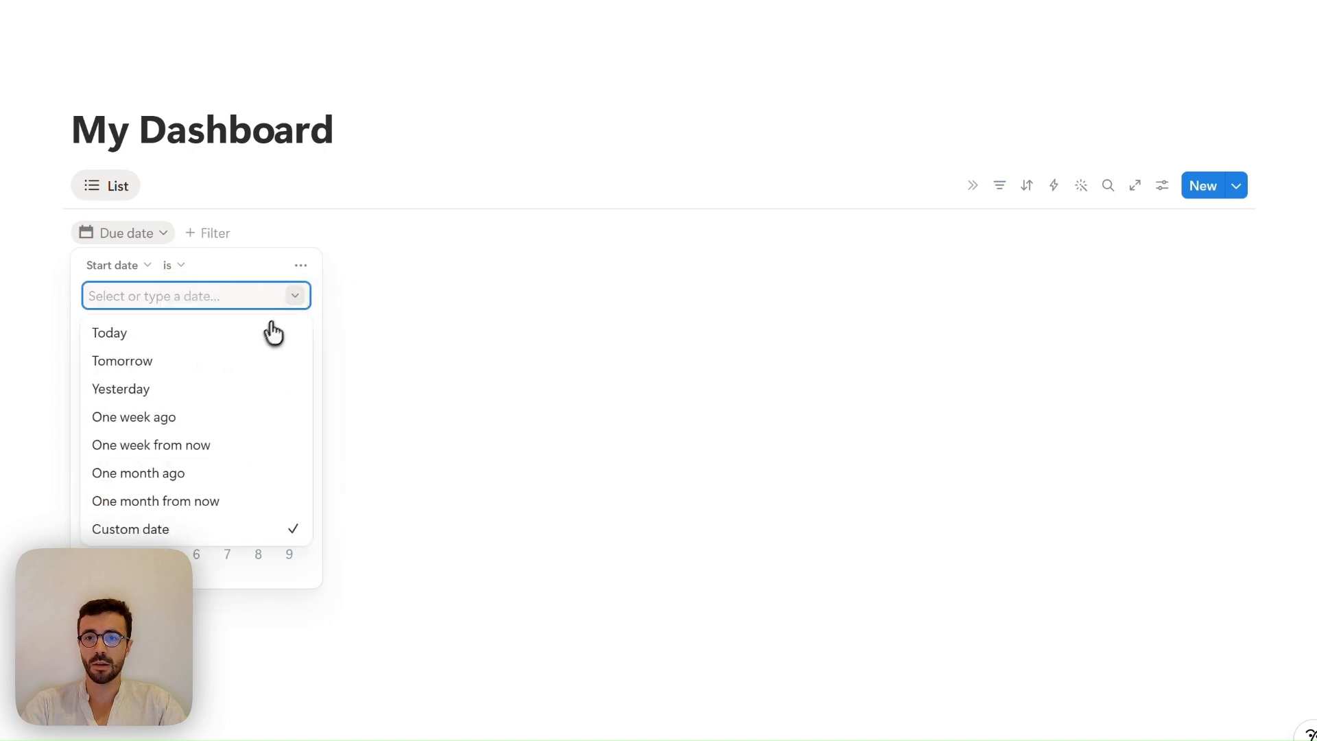
{"action": "left_click", "coordinate": [273, 331]}
{"action": "left_click", "coordinate": [500, 212]}
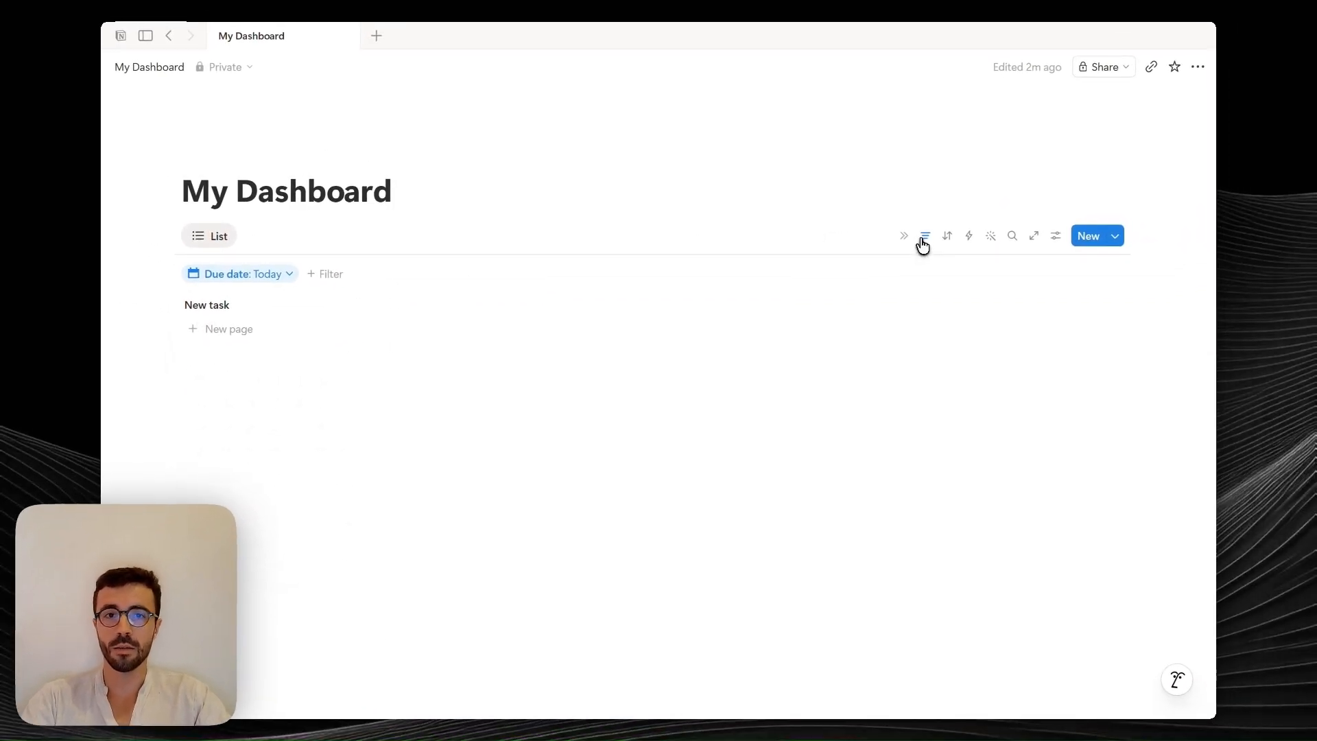
{"action": "left_click", "coordinate": [924, 238]}
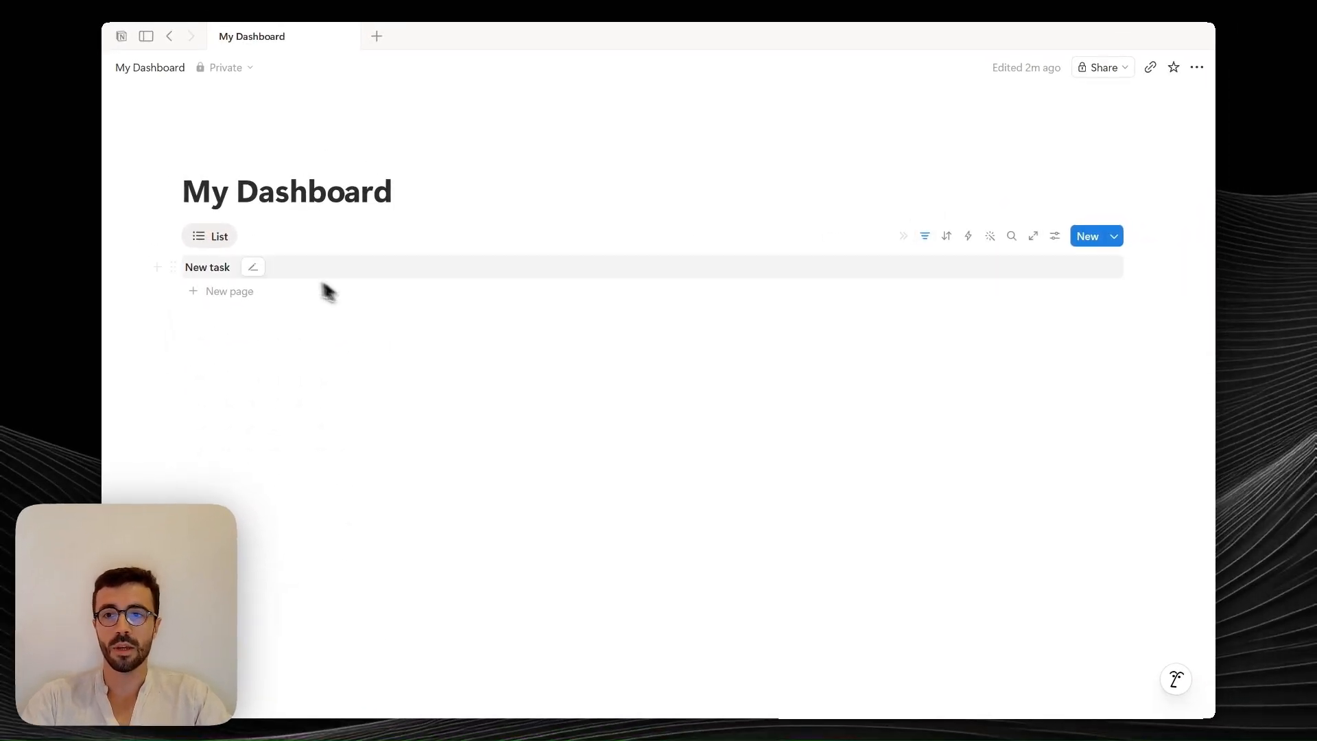
Rename the list view as "Today's tasks"
{"action": "left_click", "coordinate": [221, 240]}
{"action": "left_click", "coordinate": [236, 265]}
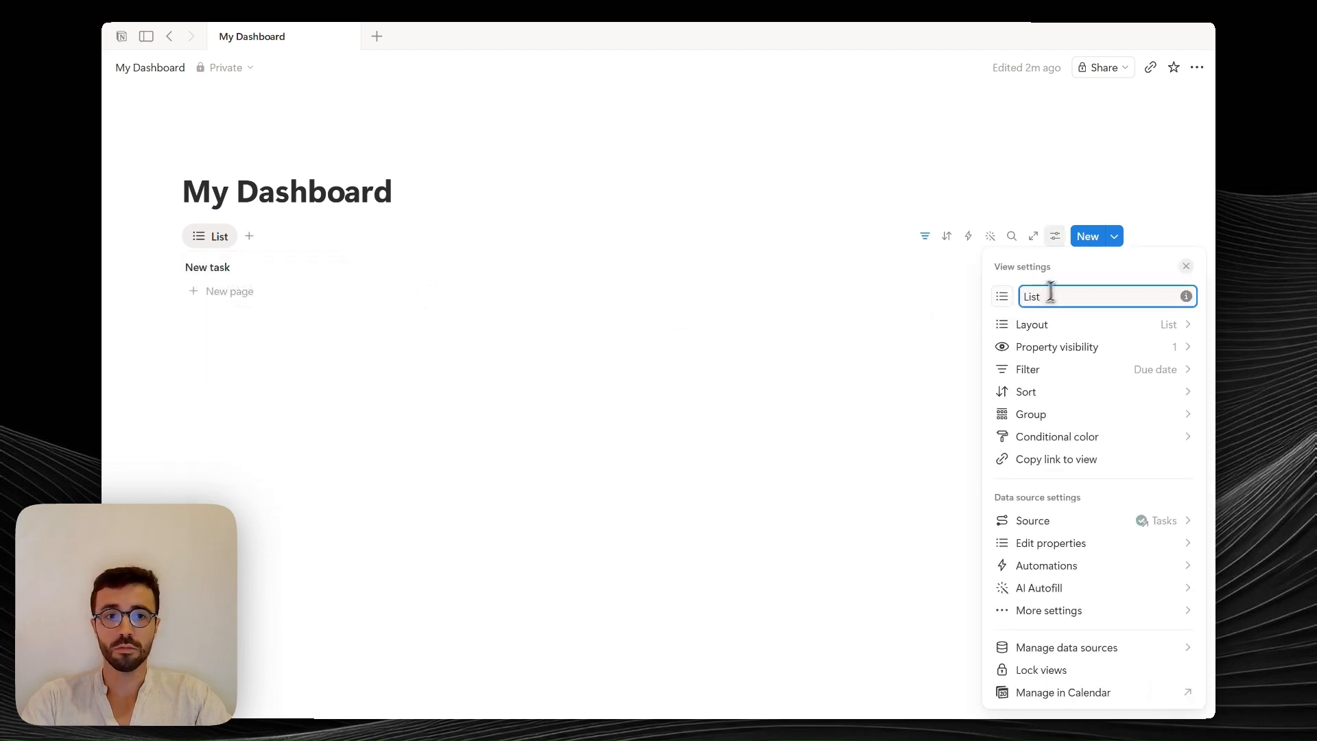
{"action": "type", "text": "T"}
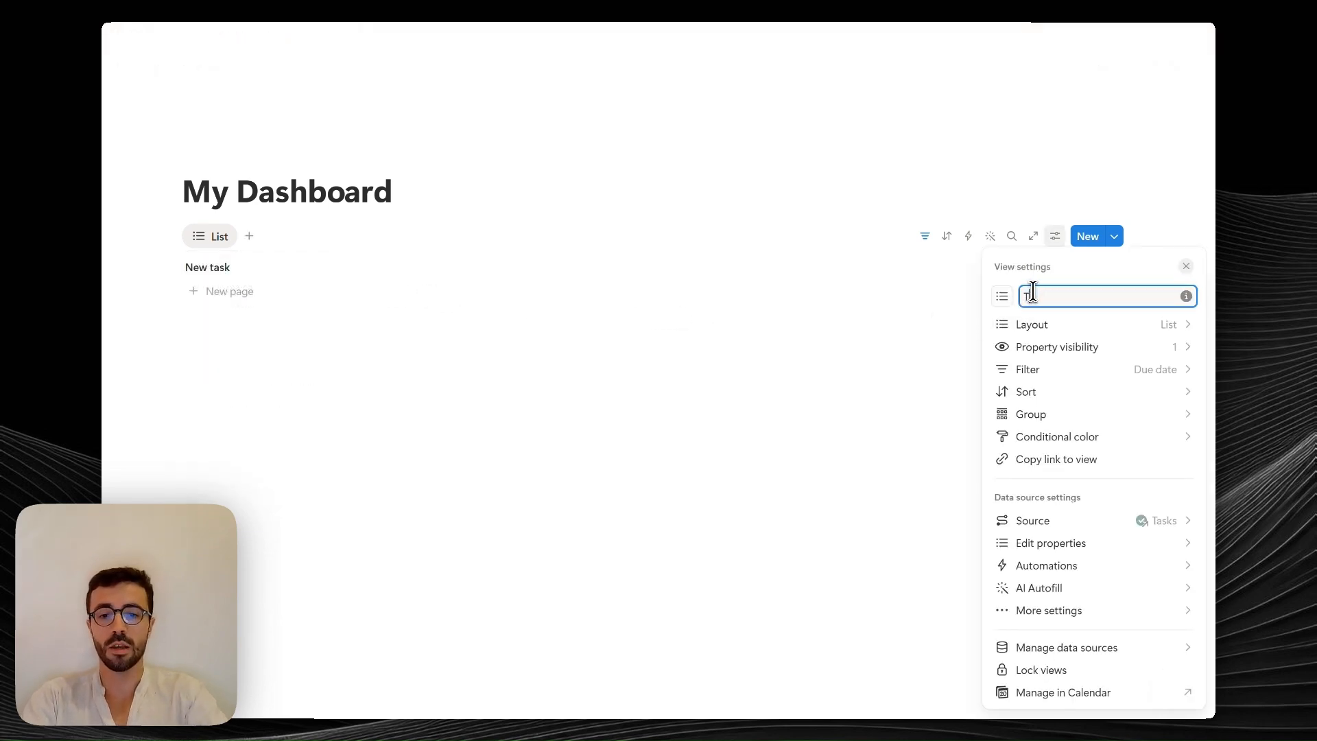
{"action": "type", "text": "oday's task"}
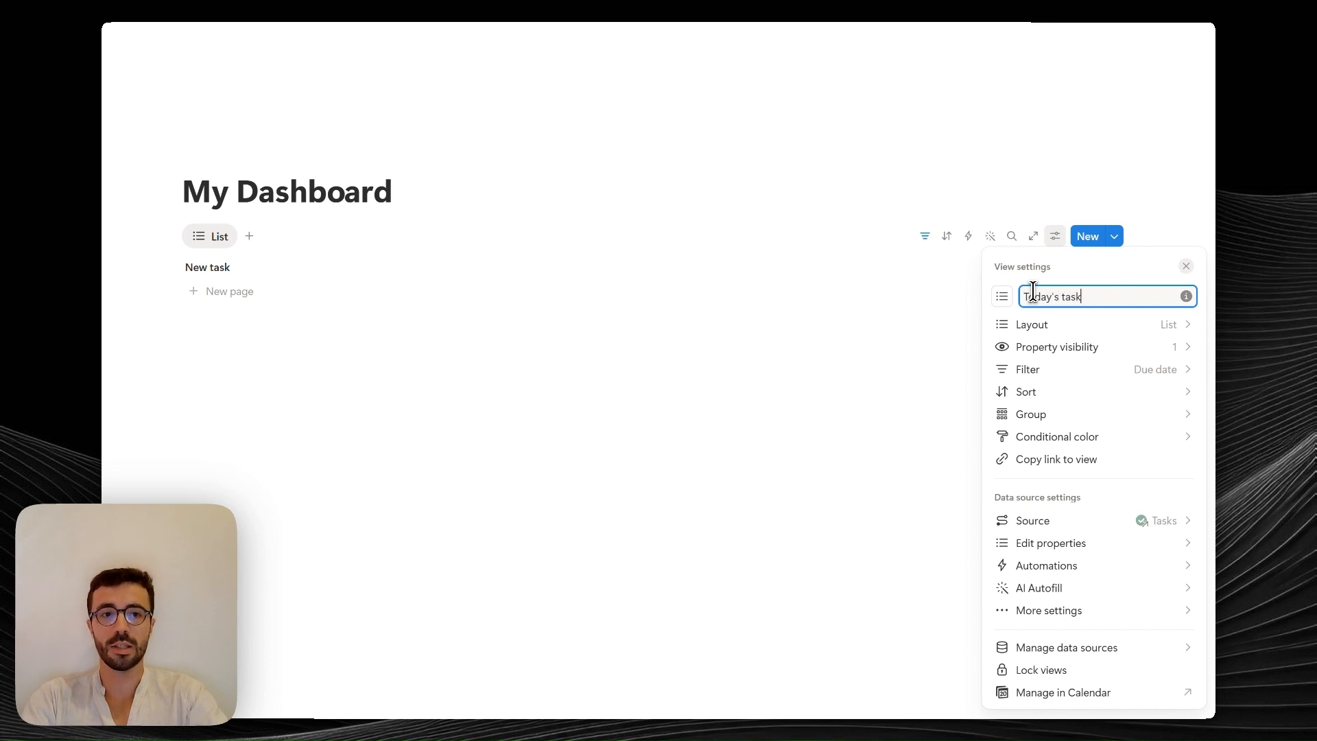
{"action": "type", "text": "s"}
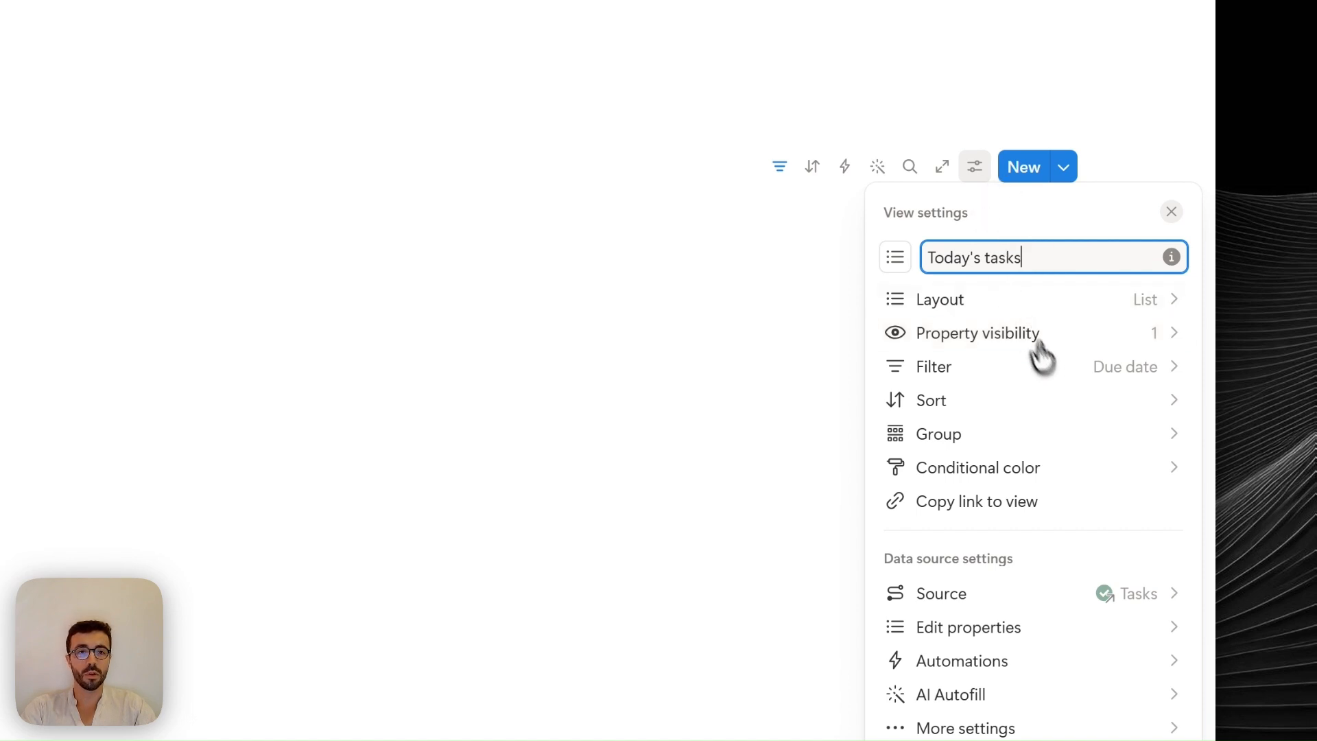
Show the Checkbox property in the list view and close the view settings
{"action": "left_click", "coordinate": [1044, 343]}
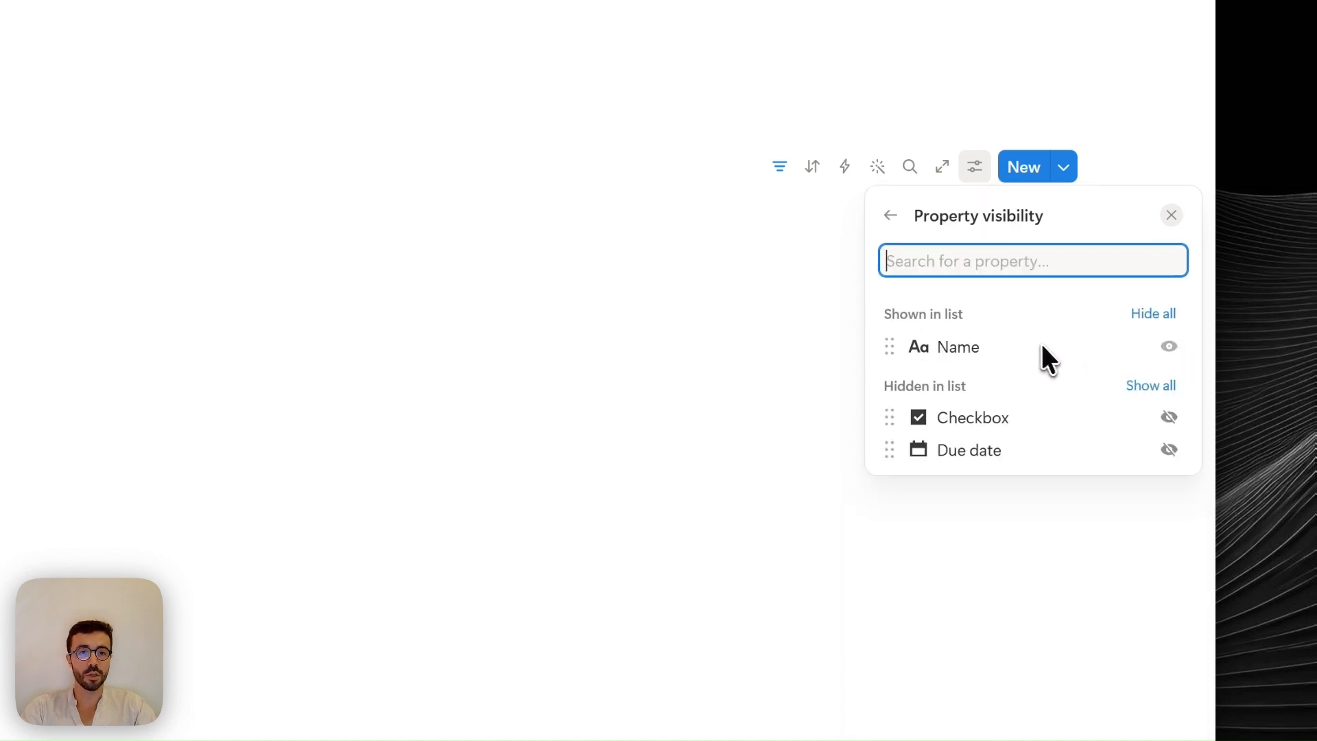
{"action": "left_click", "coordinate": [1168, 419]}
{"action": "left_click", "coordinate": [1140, 124]}
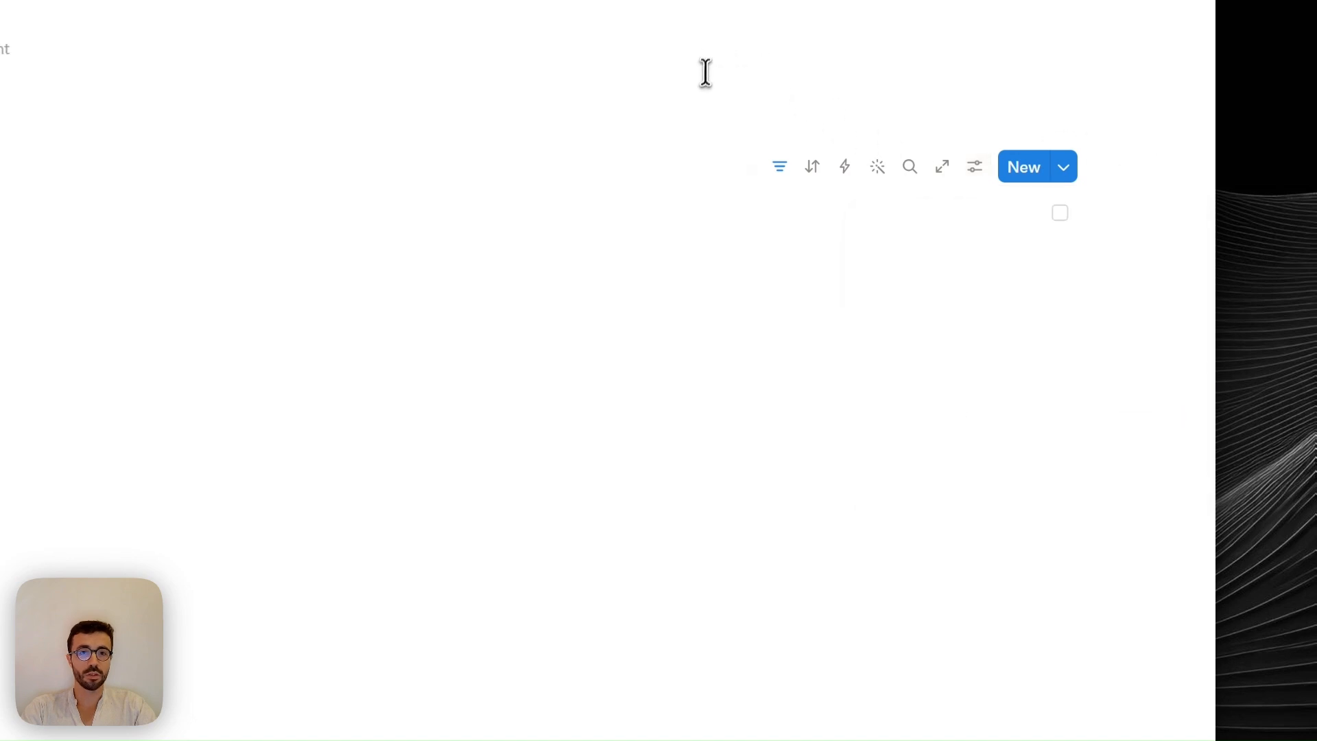
Tick the checkbox of the new task and show the view's filter bar
{"action": "left_click", "coordinate": [1060, 214]}
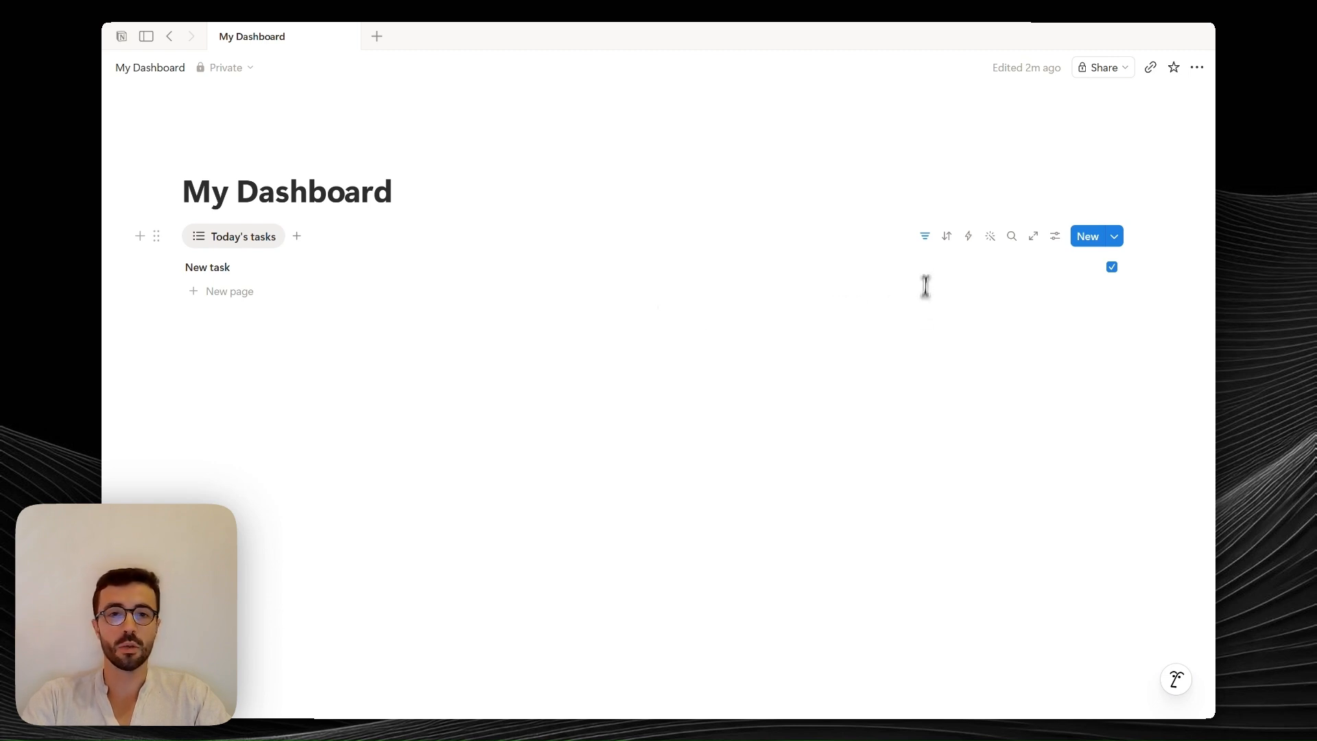
{"action": "left_click", "coordinate": [925, 240]}
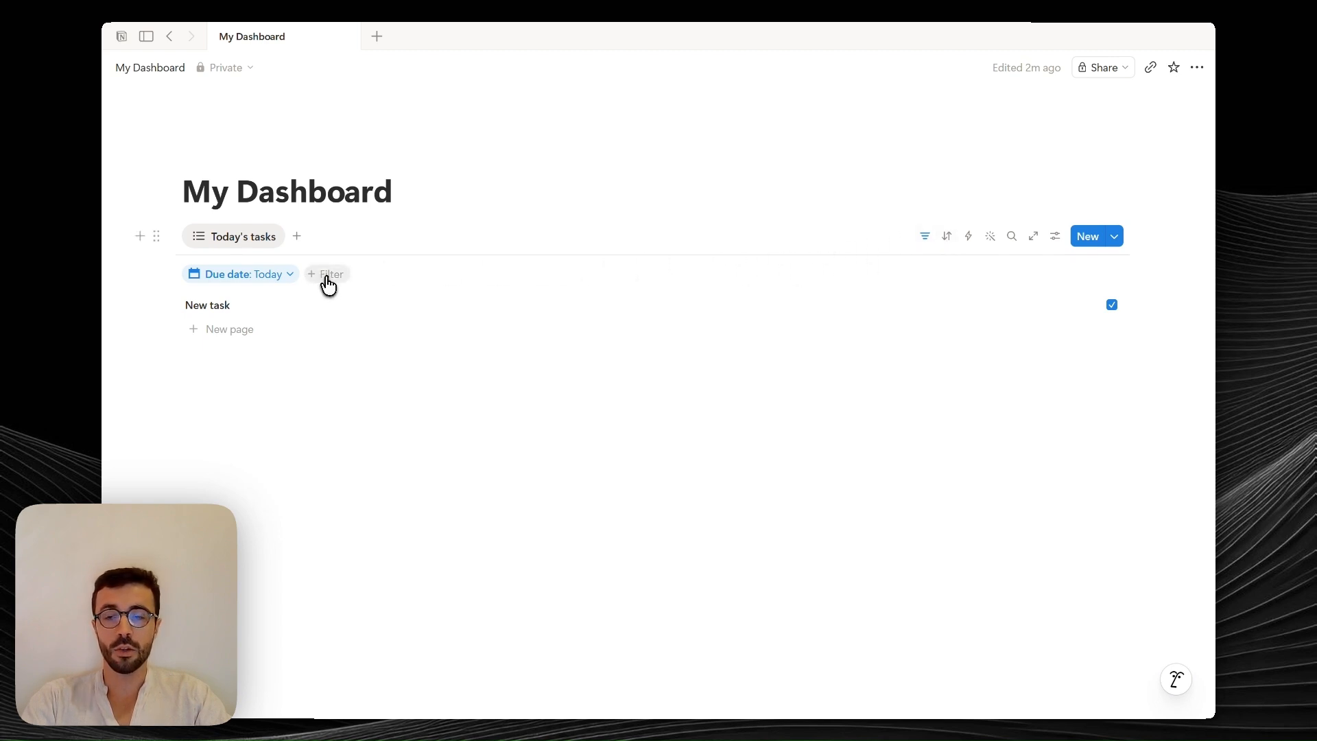
{"action": "left_click", "coordinate": [1112, 306]}
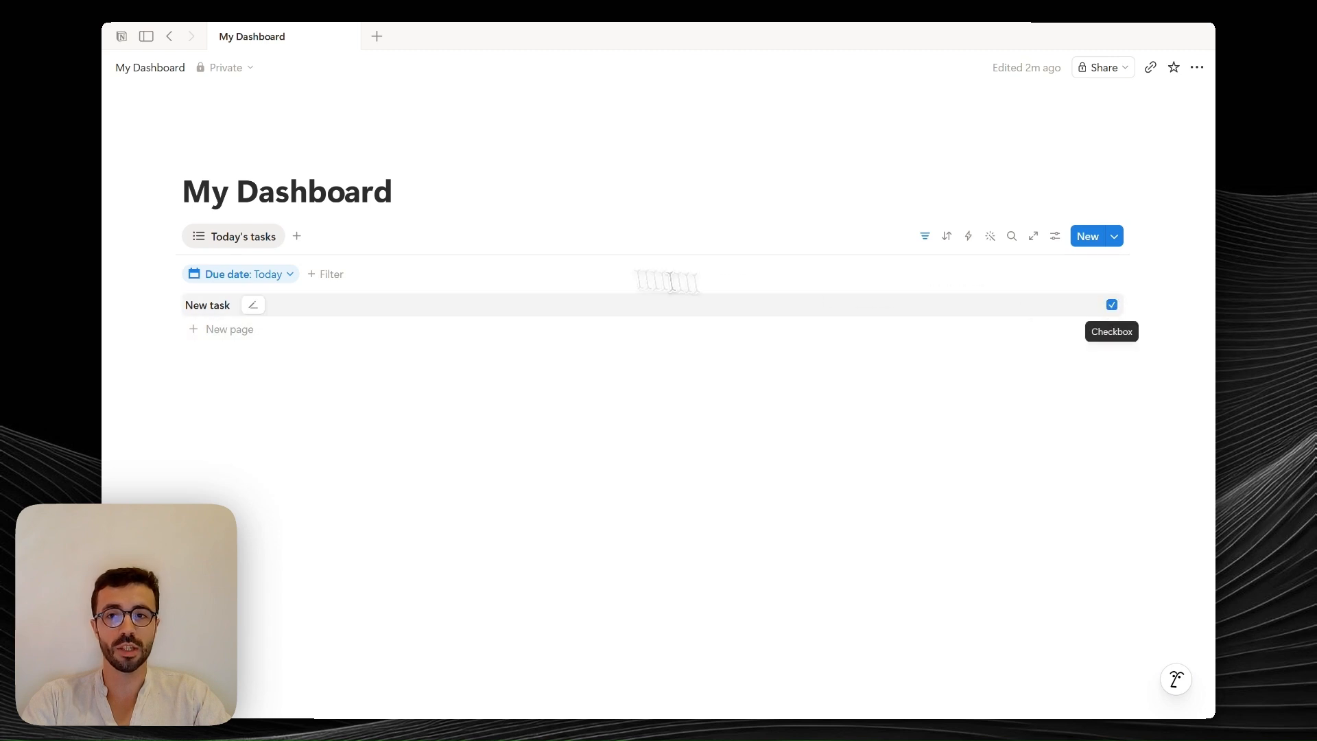
Convert the due date filter into an advanced filter and add a second filter rule to it
{"action": "left_click", "coordinate": [276, 274]}
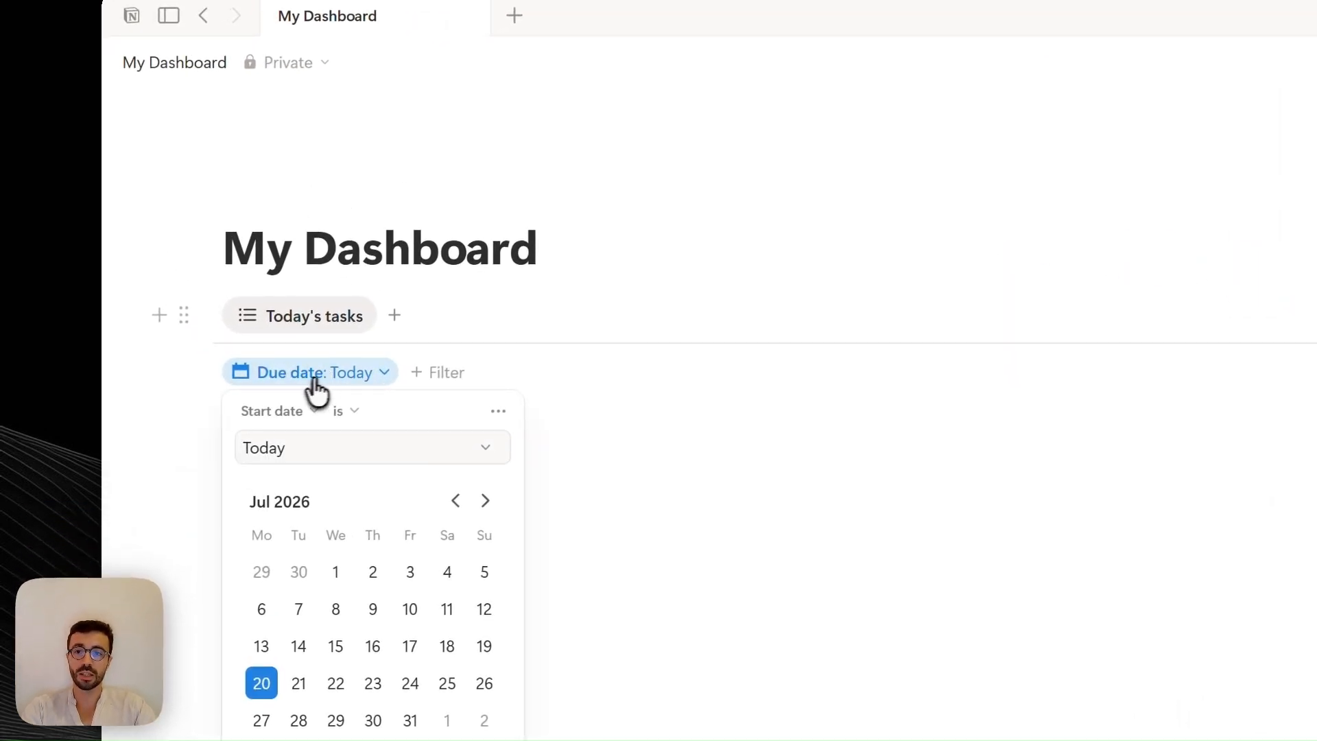
{"action": "left_click", "coordinate": [495, 410]}
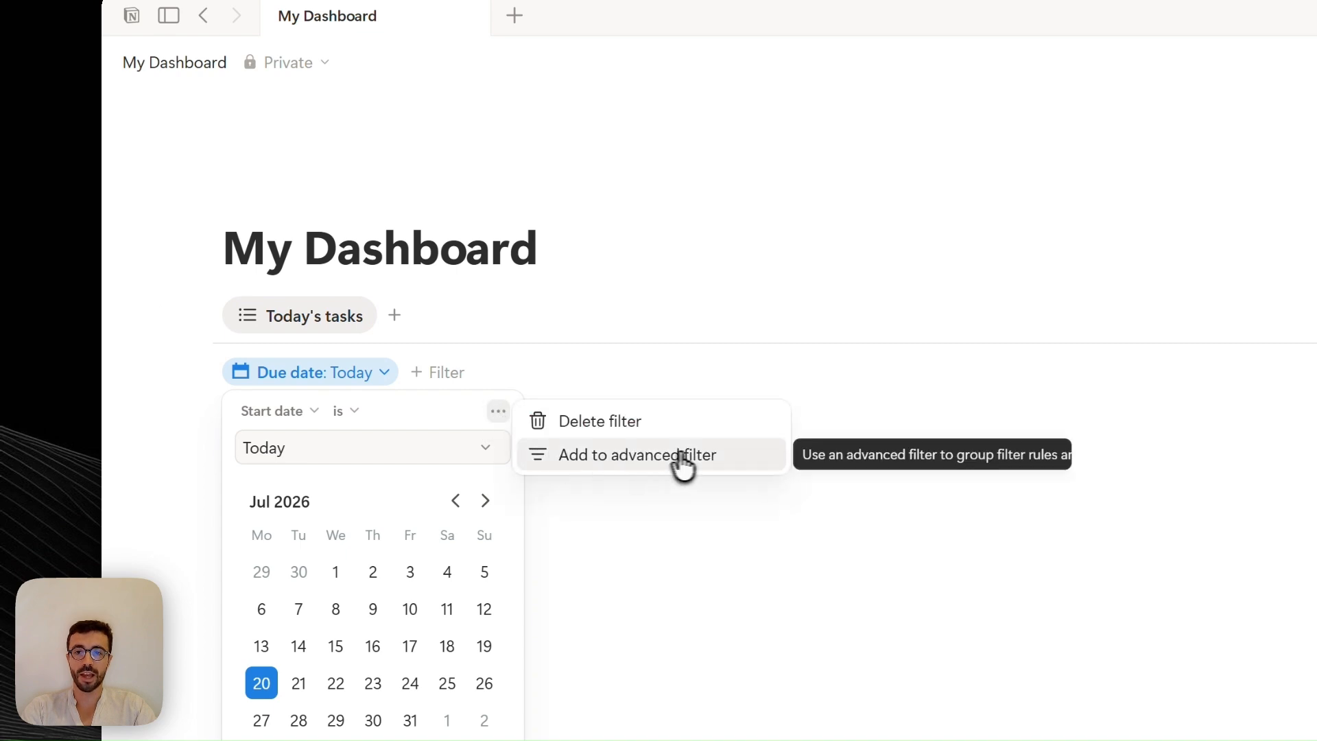
{"action": "left_click", "coordinate": [665, 470]}
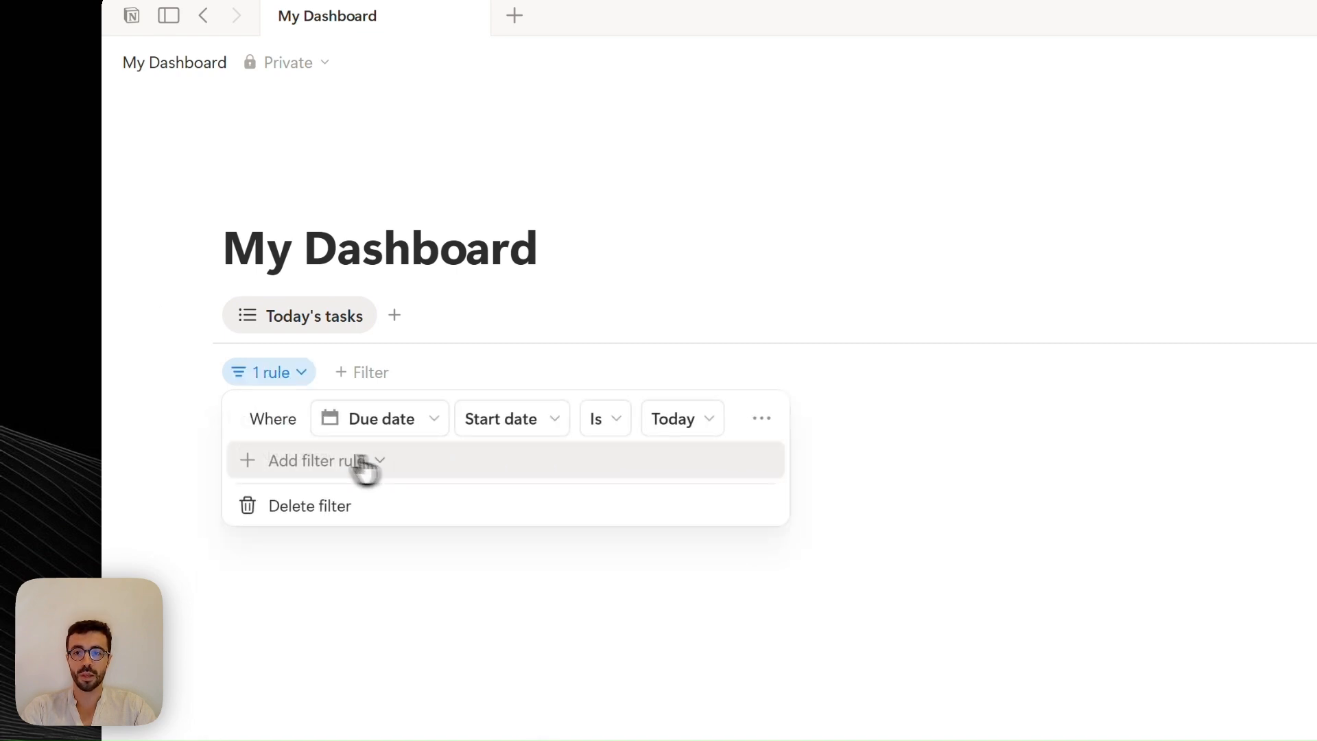
{"action": "left_click", "coordinate": [334, 465]}
{"action": "left_click", "coordinate": [332, 498]}
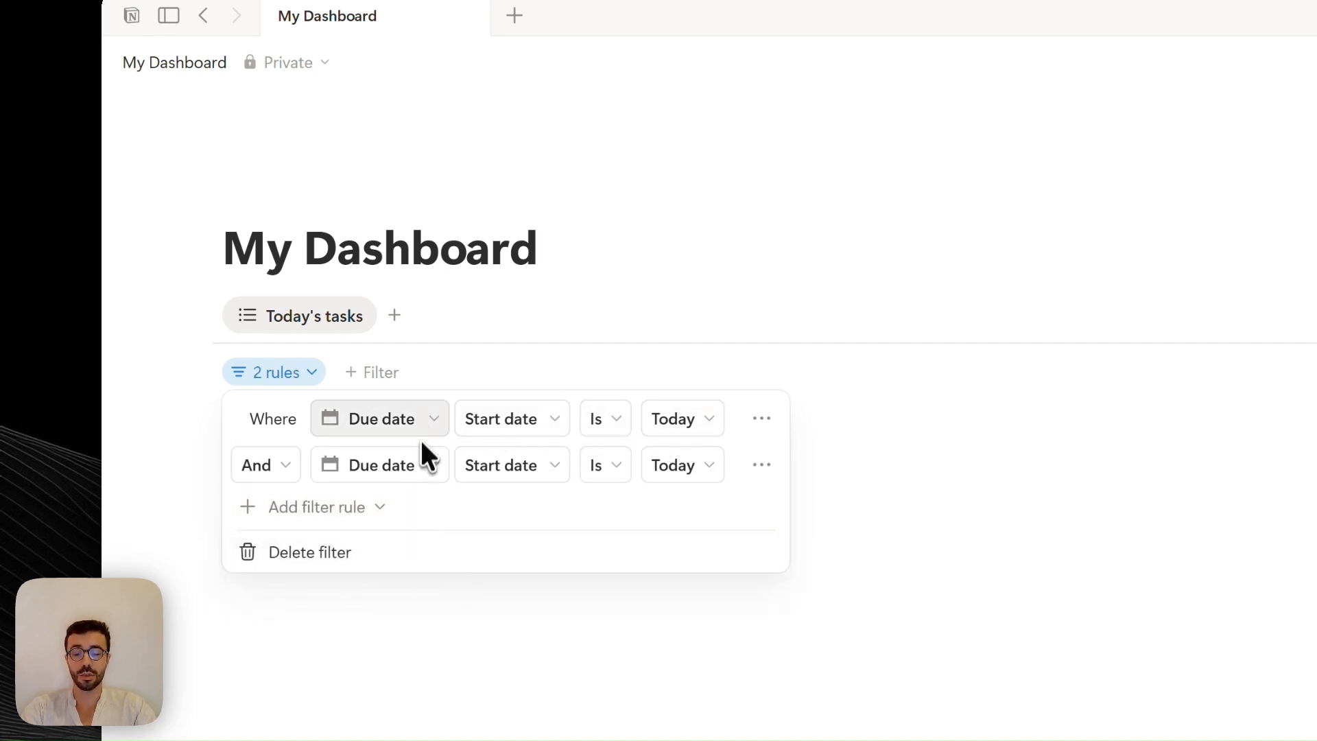
Set the second filter rule to Checkbox is Unchecked and close the filter editor
{"action": "left_click", "coordinate": [403, 466]}
{"action": "scroll", "coordinate": [425, 545], "scroll_direction": "down", "scroll_amount": 3}
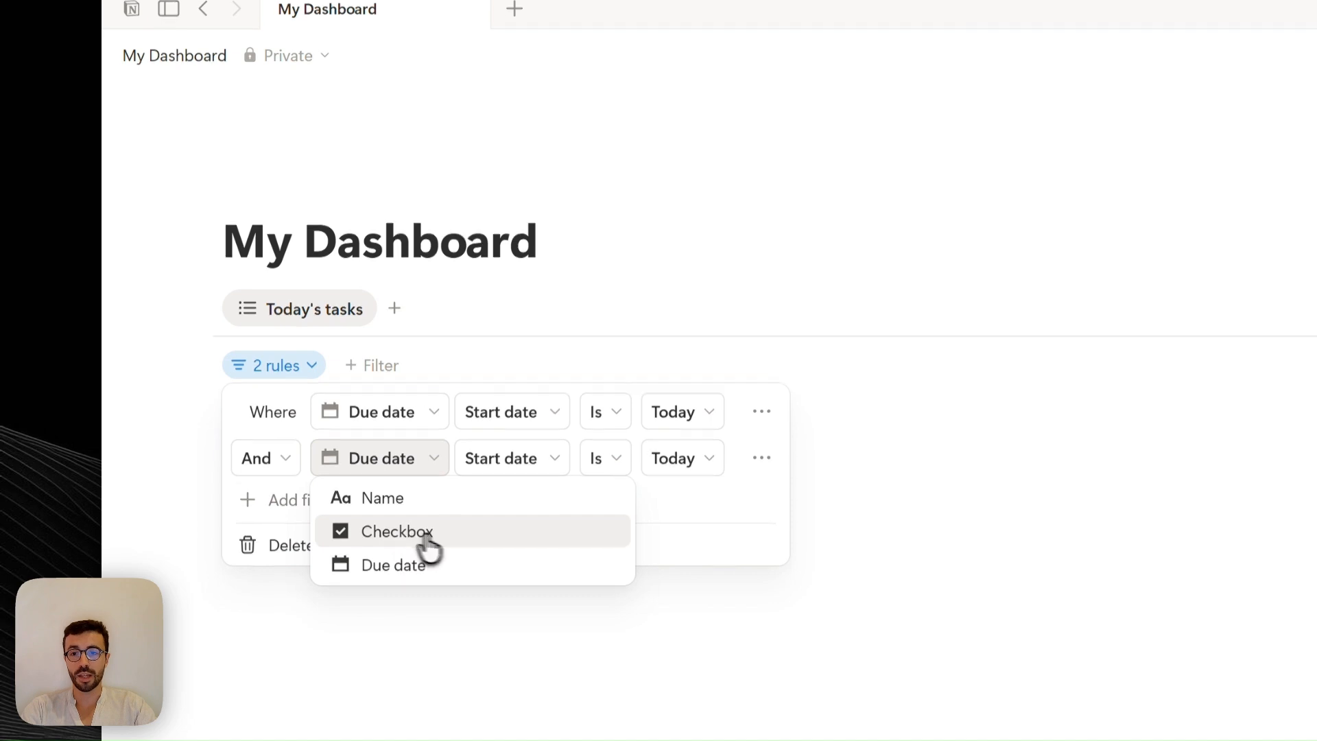
{"action": "left_click", "coordinate": [425, 539]}
{"action": "left_click", "coordinate": [722, 299]}
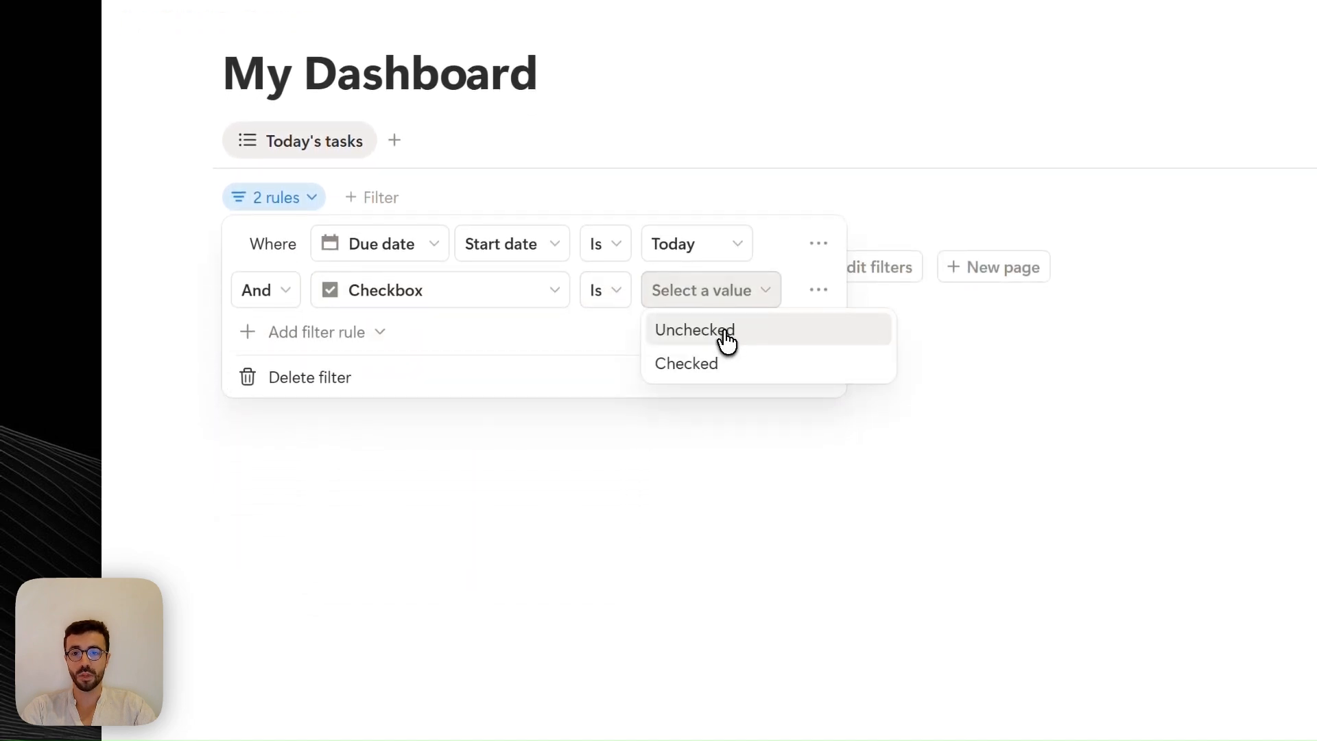
{"action": "left_click", "coordinate": [725, 334]}
{"action": "left_click", "coordinate": [967, 102]}
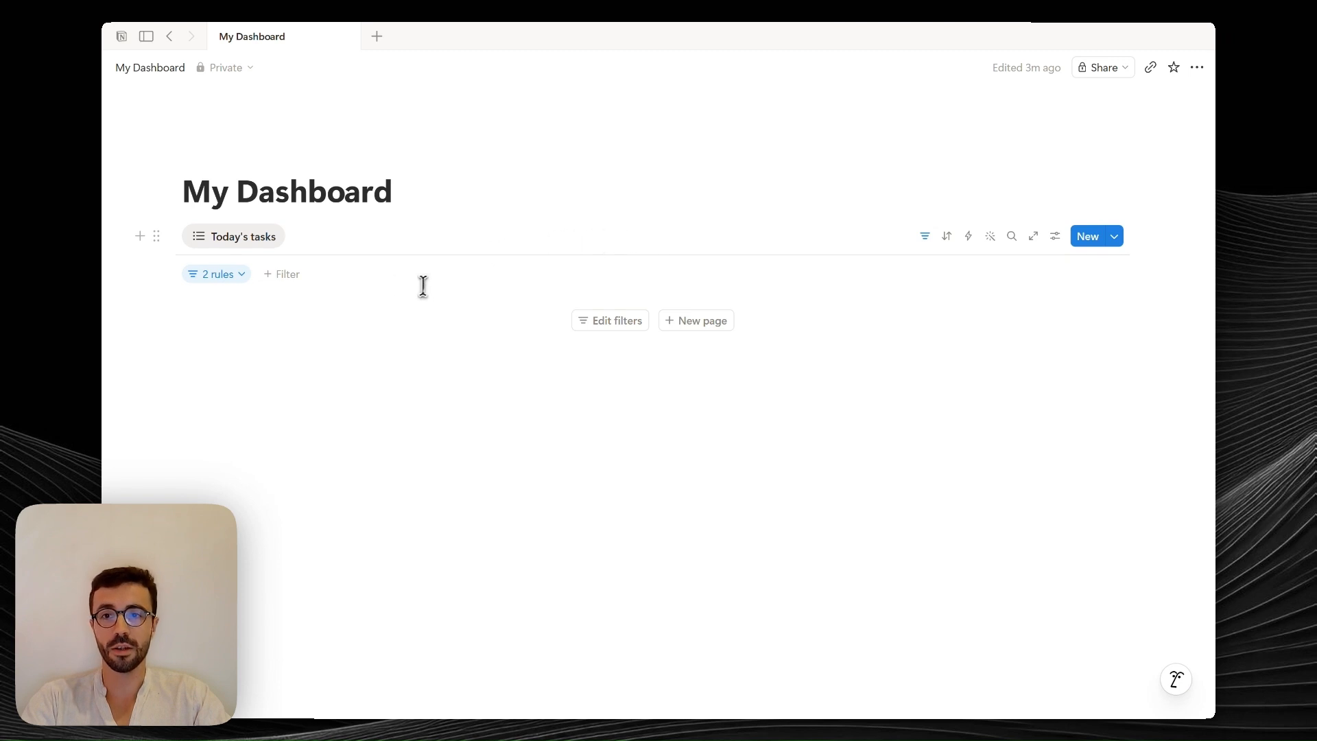
Switch the Checkbox filter rule to Checked and untick the listed task
{"action": "left_click", "coordinate": [207, 276]}
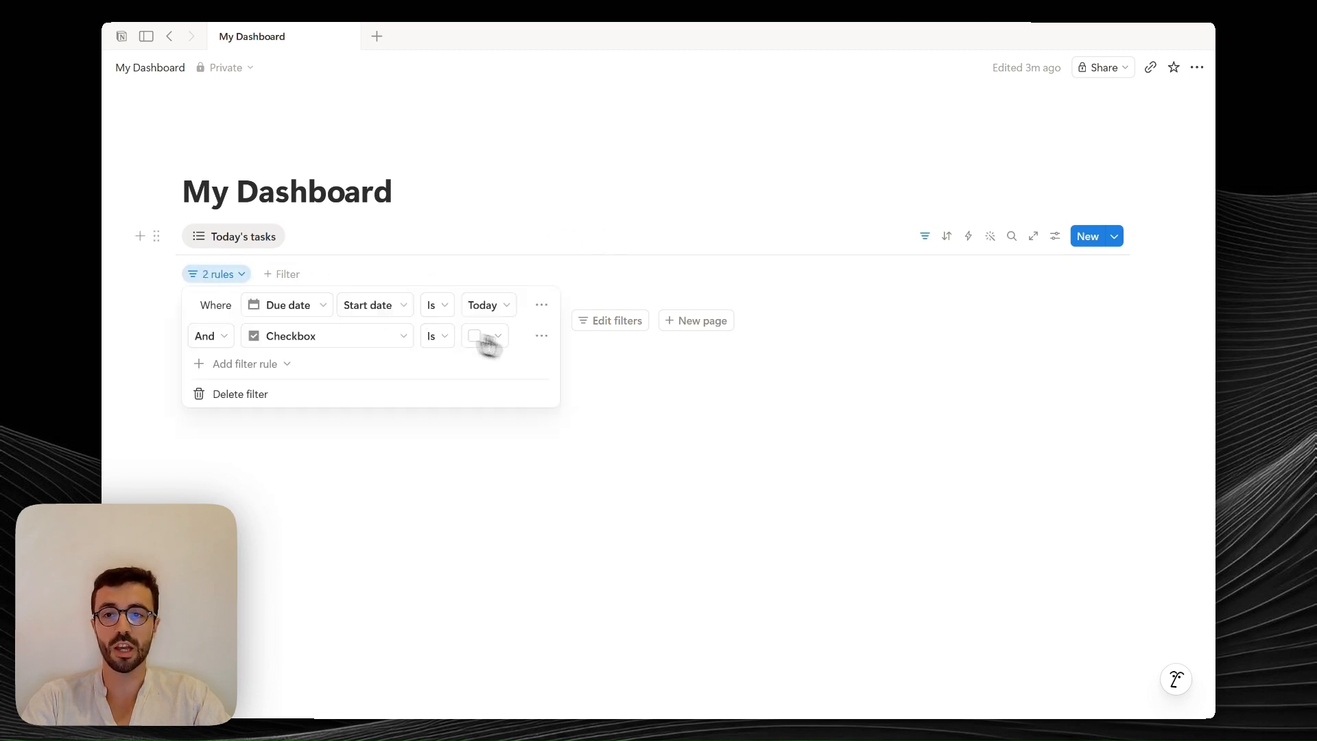
{"action": "left_click", "coordinate": [503, 337]}
{"action": "left_click", "coordinate": [526, 388]}
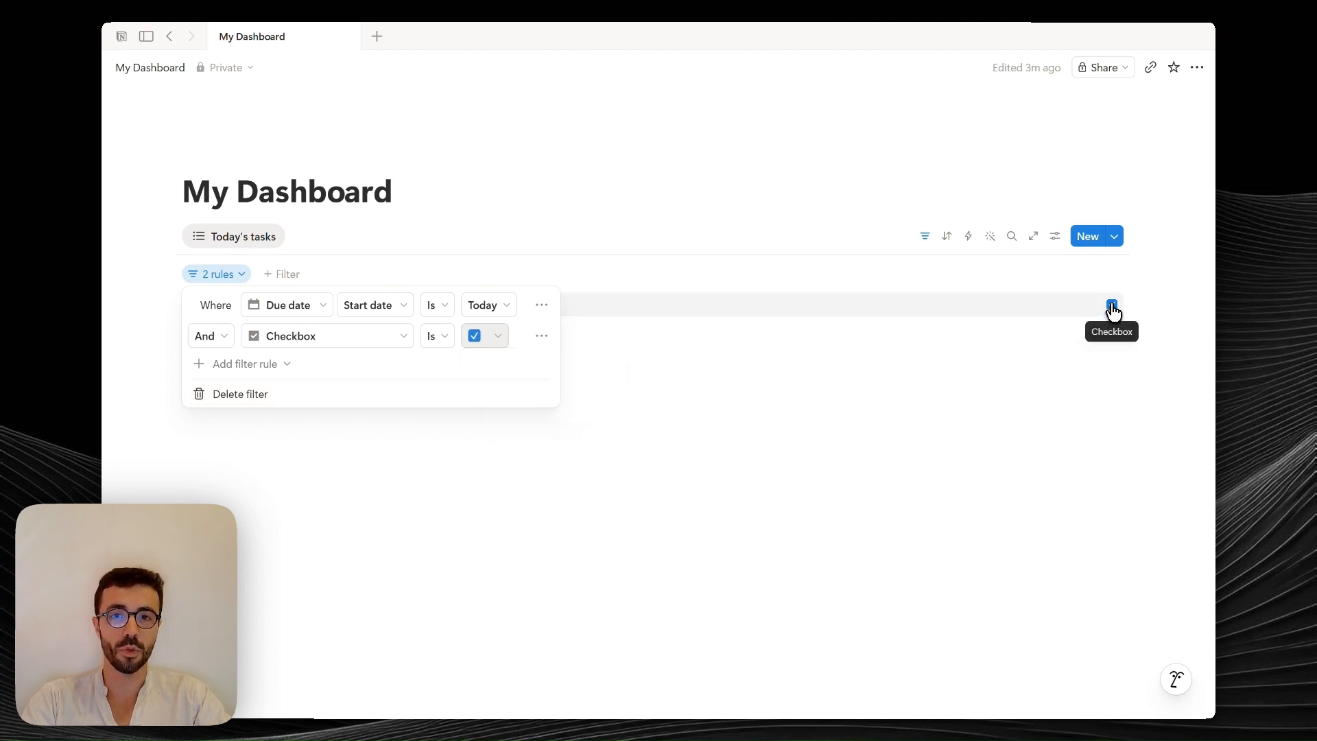
{"action": "left_click", "coordinate": [1111, 306]}
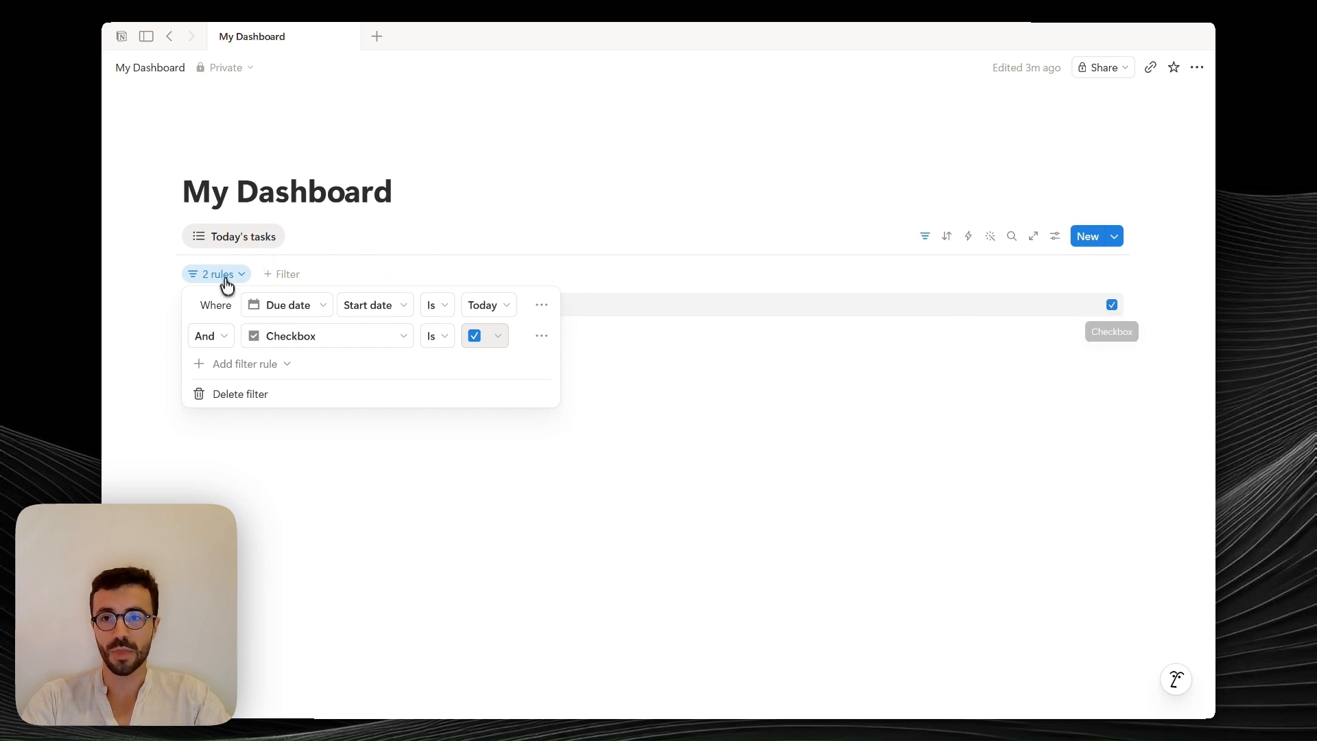
Set the Checkbox filter rule back to Unchecked and hide the filter bar
{"action": "left_click", "coordinate": [496, 349]}
{"action": "left_click", "coordinate": [500, 363]}
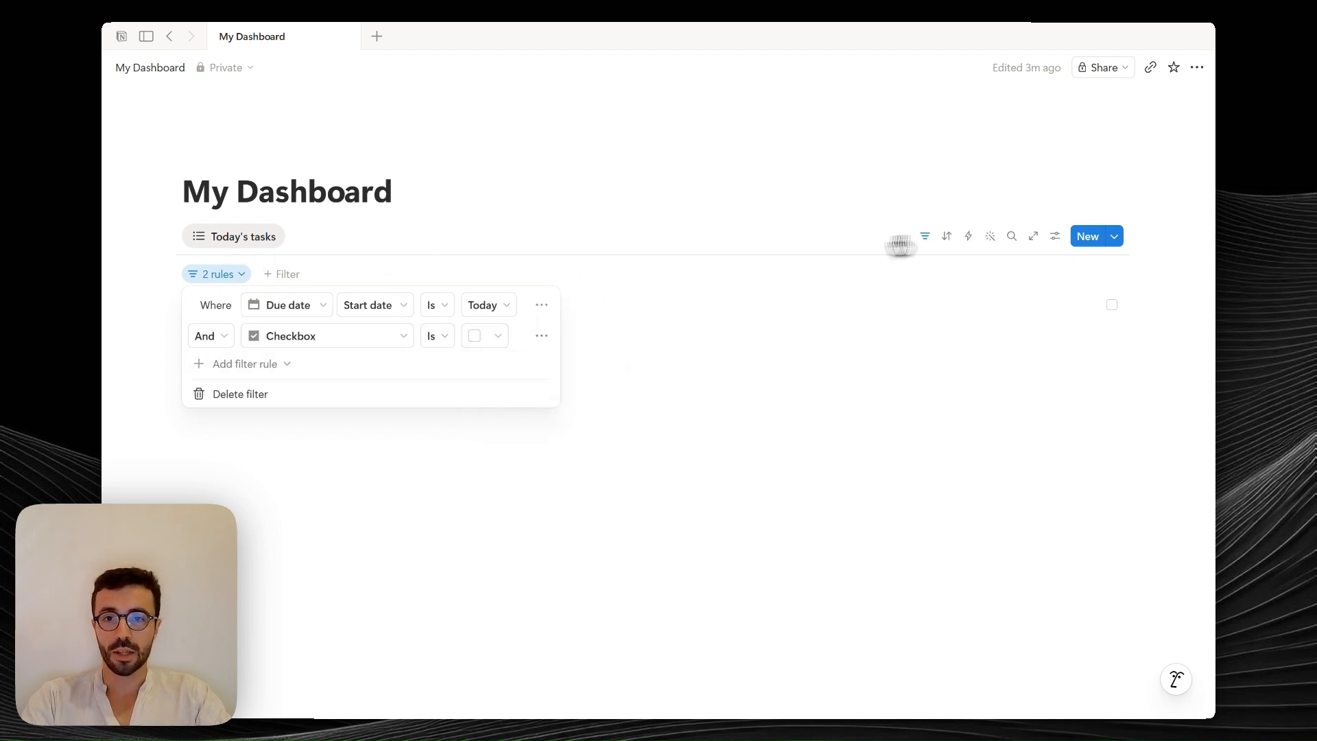
{"action": "left_click", "coordinate": [925, 238]}
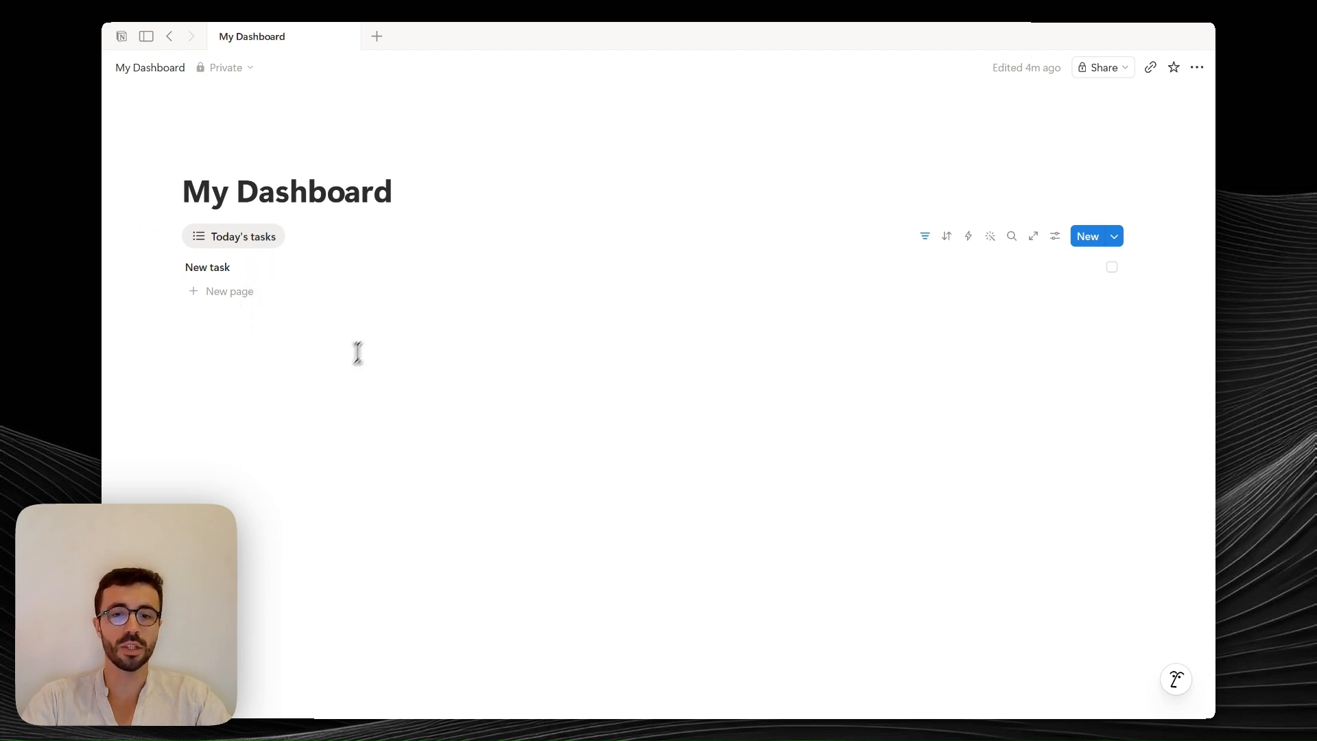
Try to insert a divider below the task list with the dash shorthand, and undo it
{"action": "left_click", "coordinate": [369, 331]}
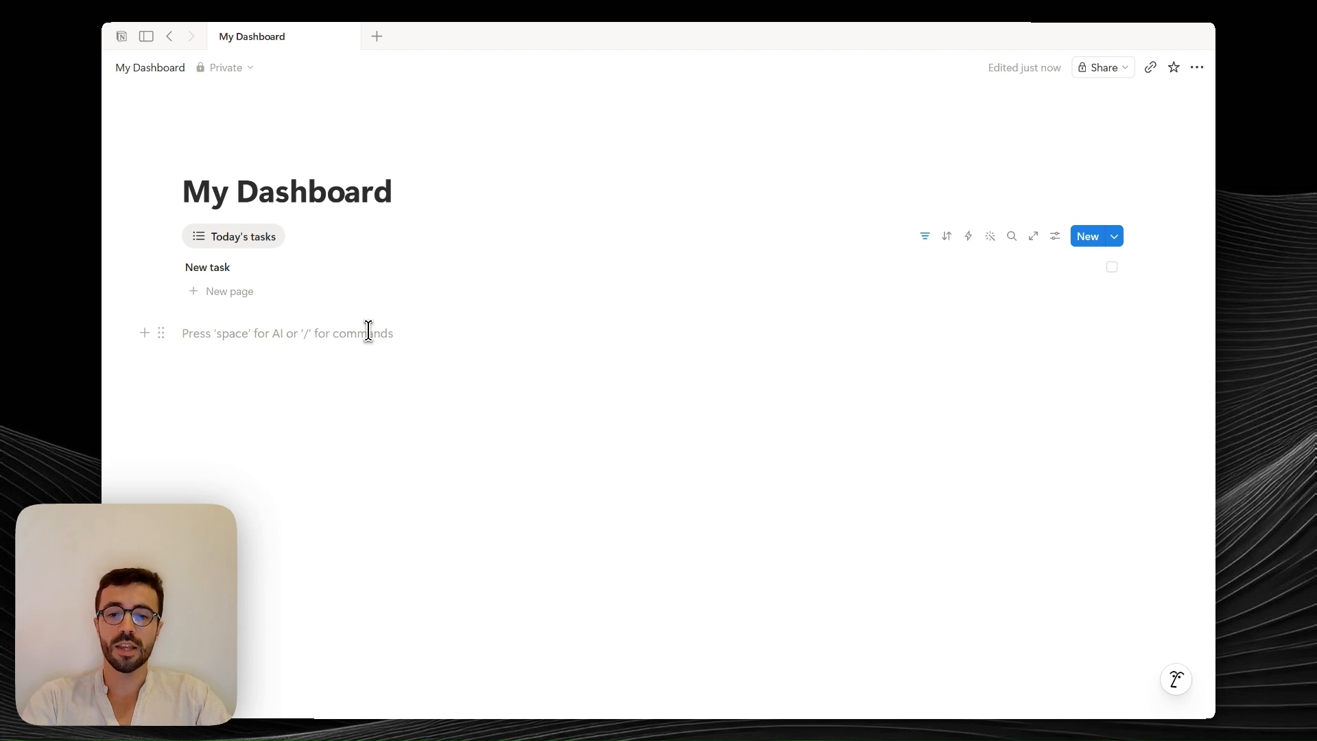
{"action": "type", "text": "--"}
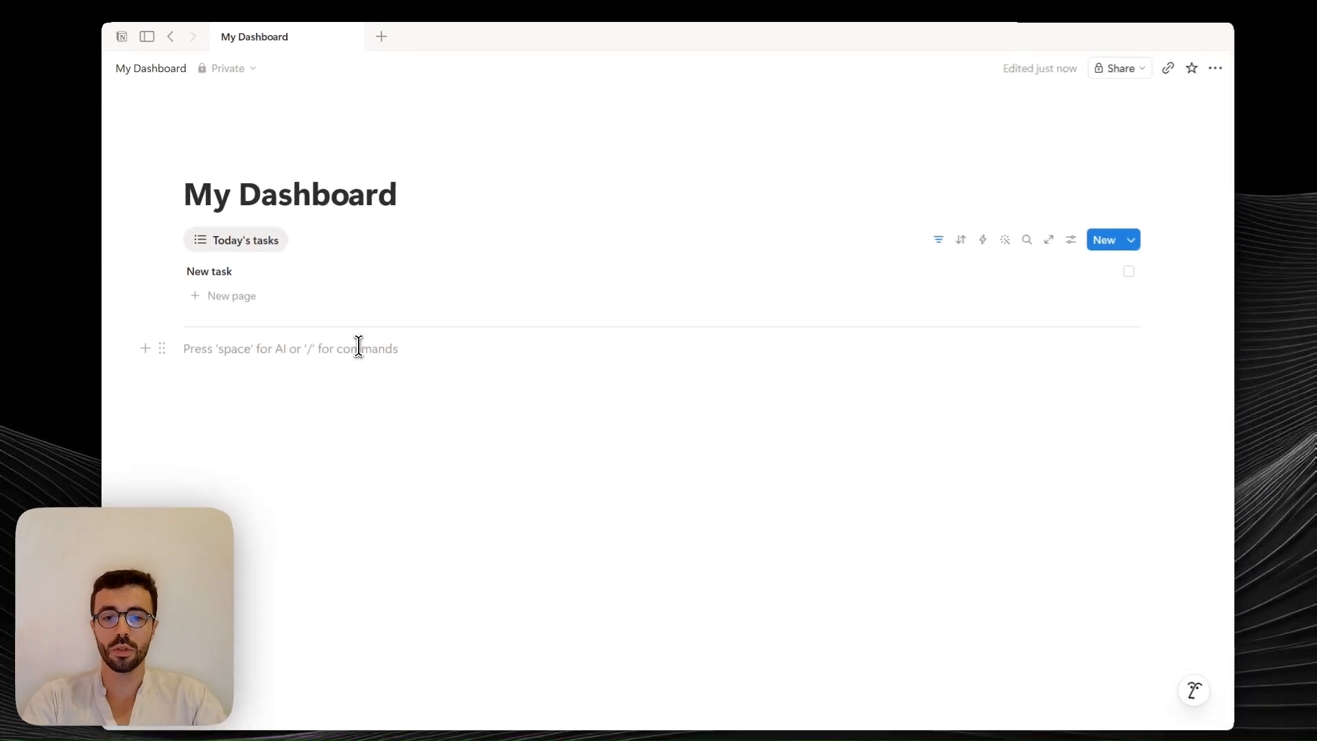
{"action": "type", "text": "z"}
{"action": "key", "text": "super+z"}
{"action": "key", "text": "super+z"}
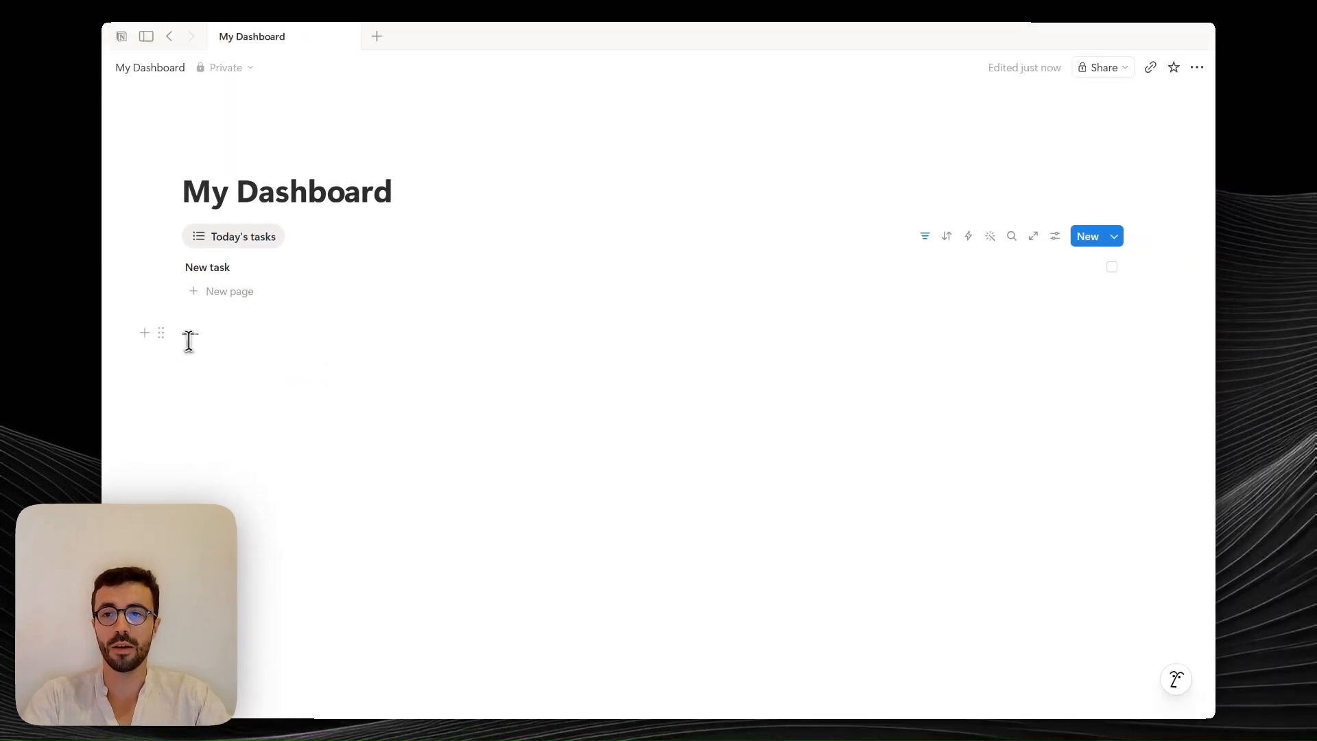
{"action": "key", "text": "BackSpace"}
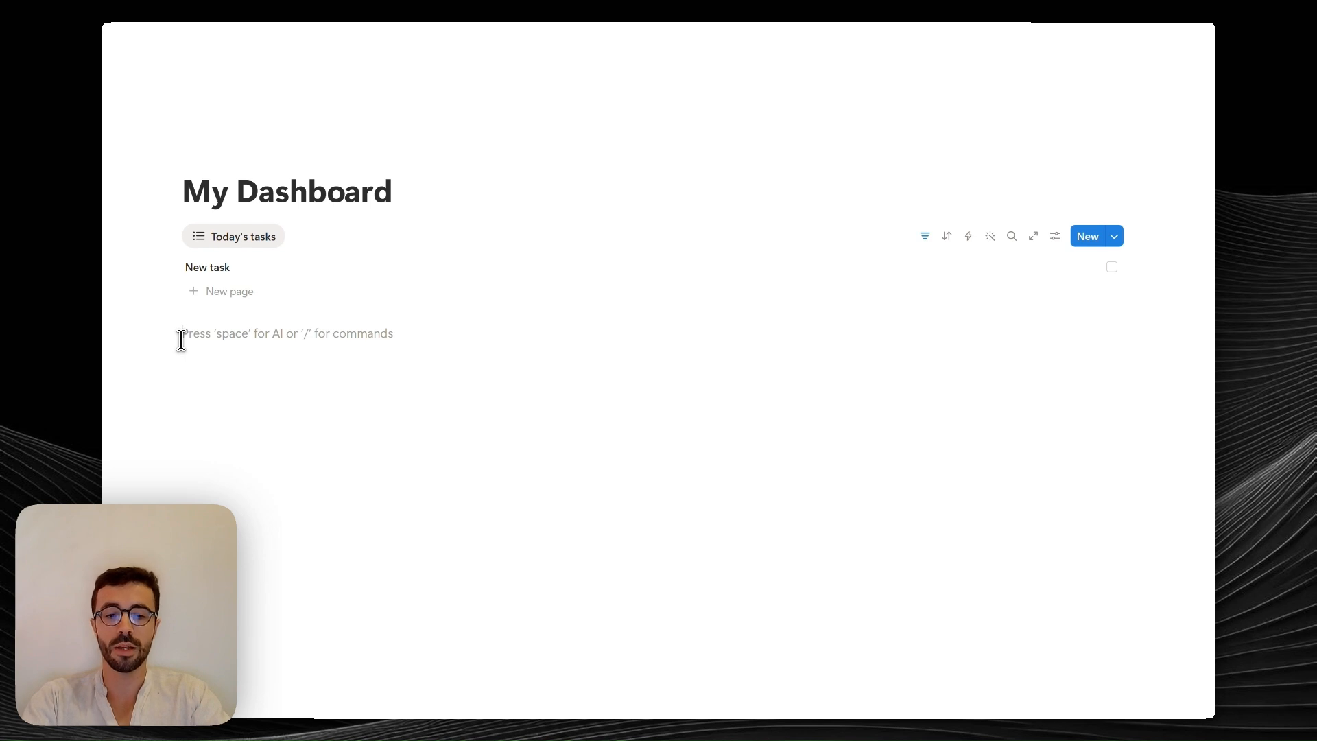
Insert a Divider block on the empty line below the Today's tasks list
{"action": "type", "text": "/dividedr"}
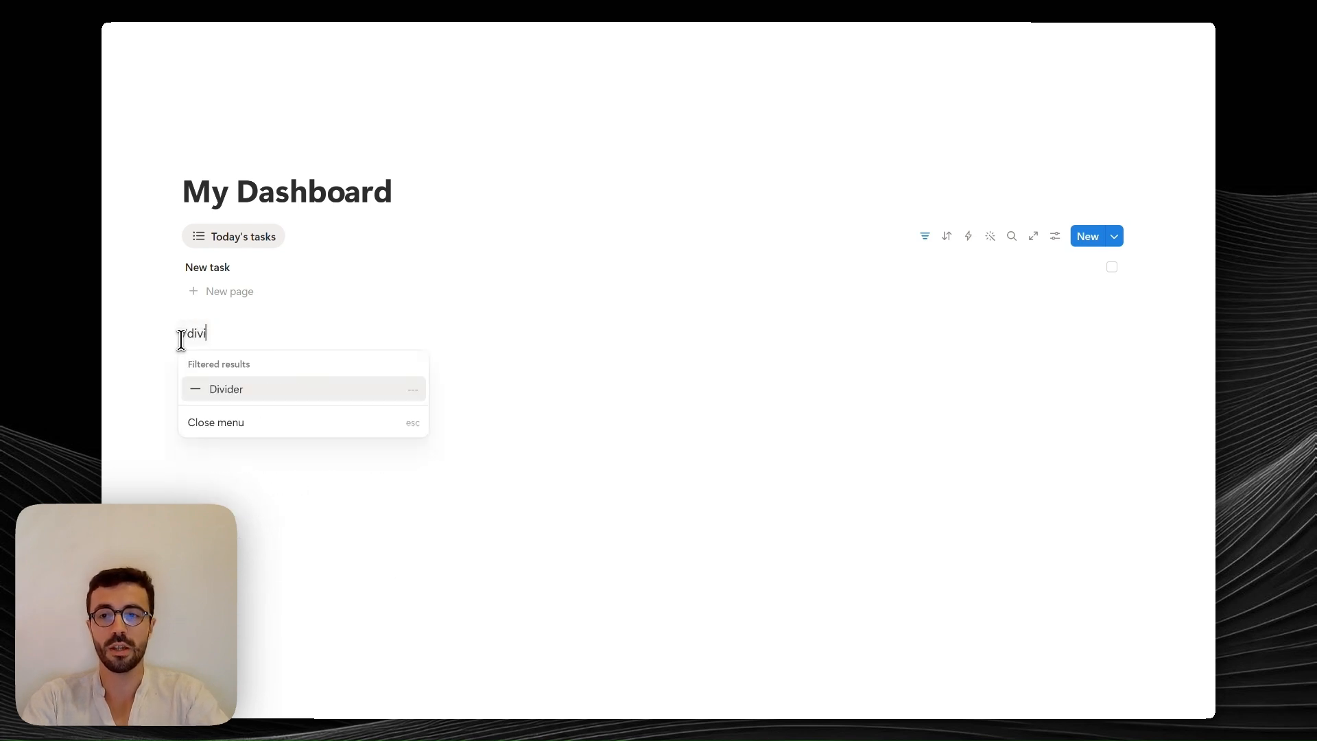
{"action": "left_click", "coordinate": [243, 388]}
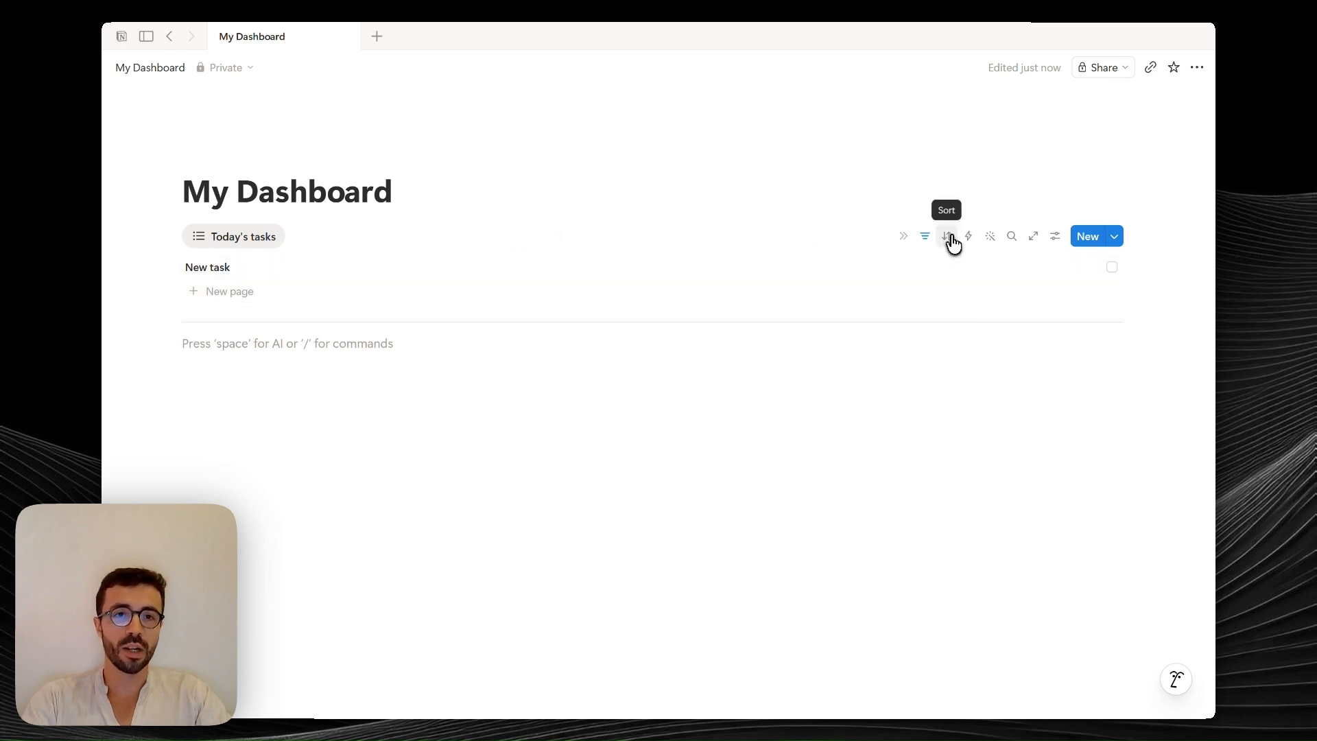
Review the settings of the Today's tasks view and the rules of its advanced filter
{"action": "left_click", "coordinate": [1055, 238]}
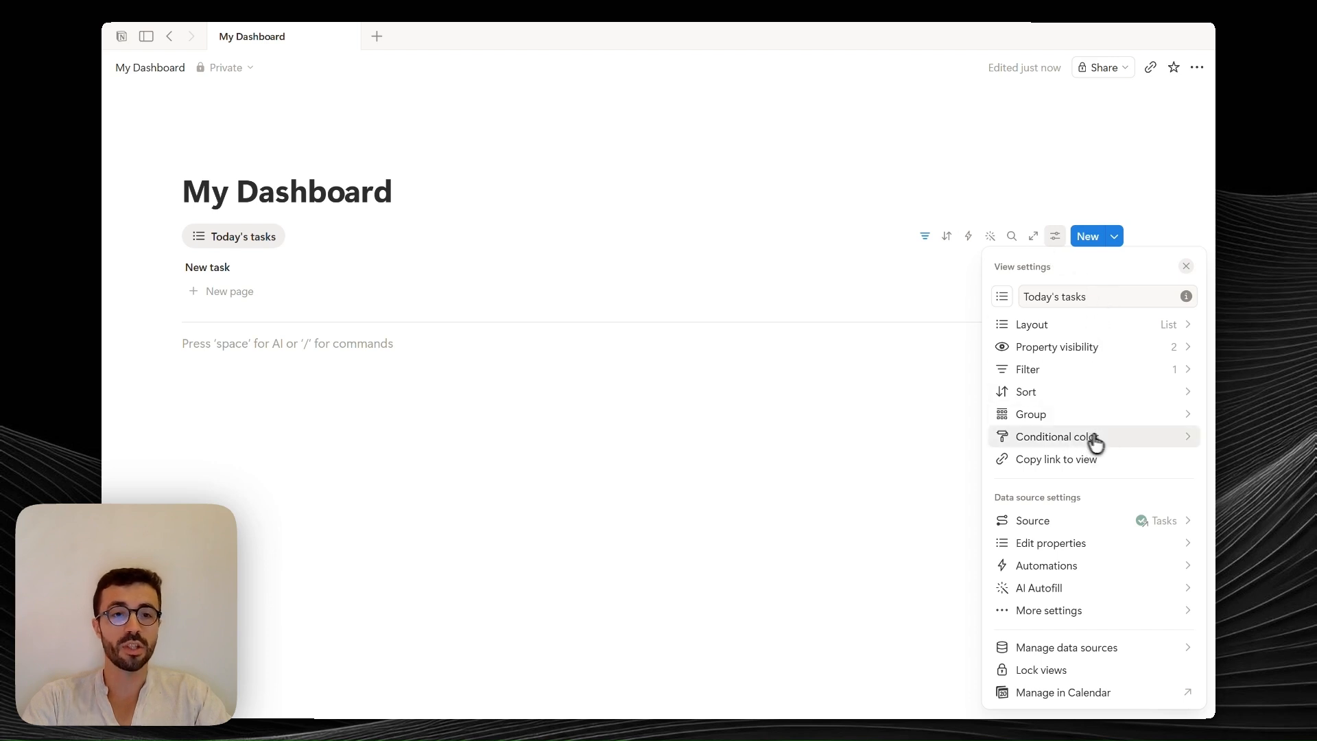
{"action": "left_click", "coordinate": [924, 239]}
{"action": "left_click", "coordinate": [214, 274]}
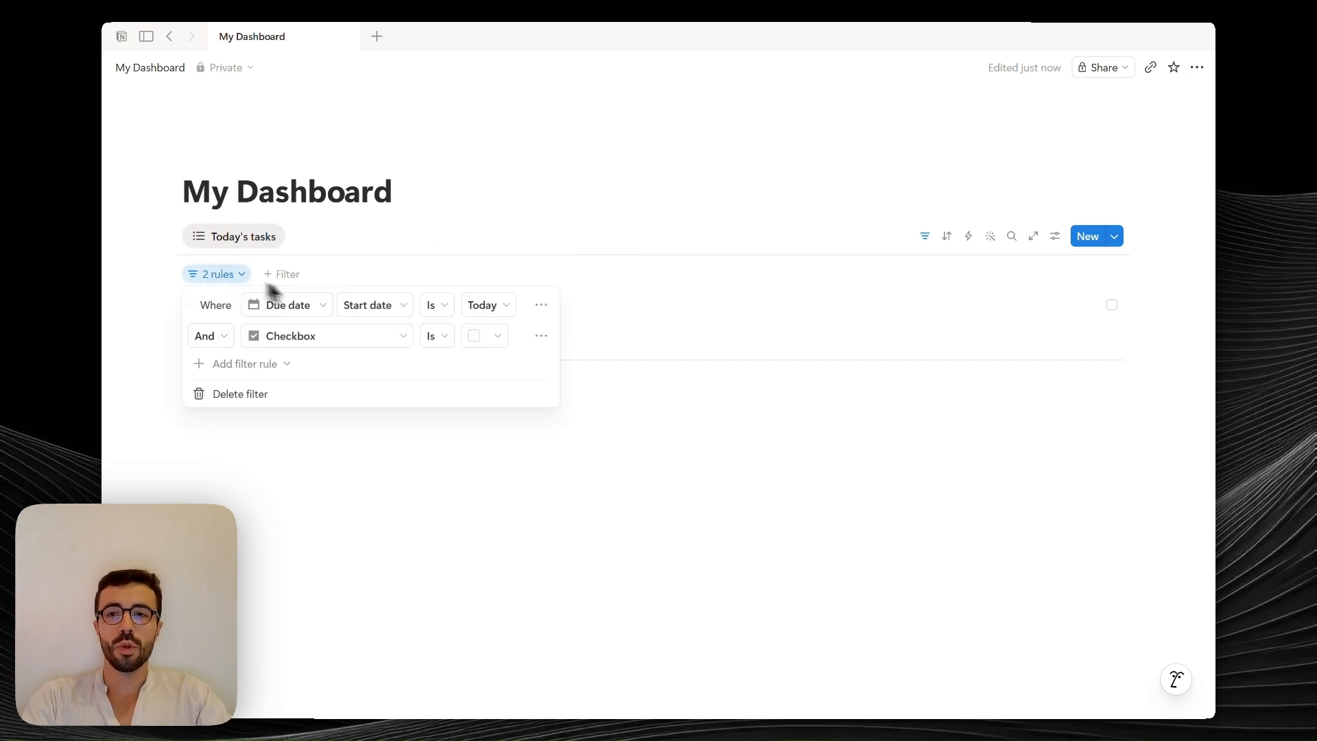
Remove the Checkbox rule from the Today's tasks filter, mark the listed task as checked, and hide the filter bar
{"action": "left_click", "coordinate": [541, 337]}
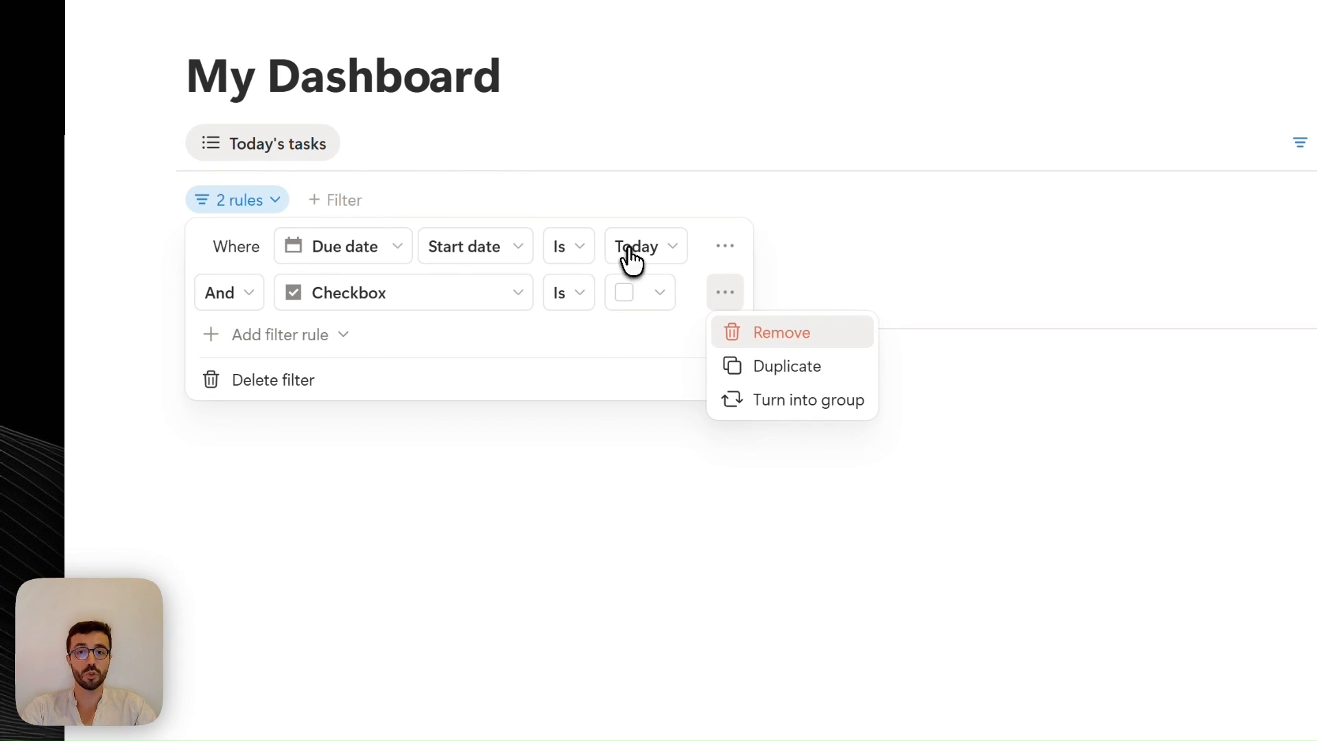
{"action": "left_click", "coordinate": [653, 207]}
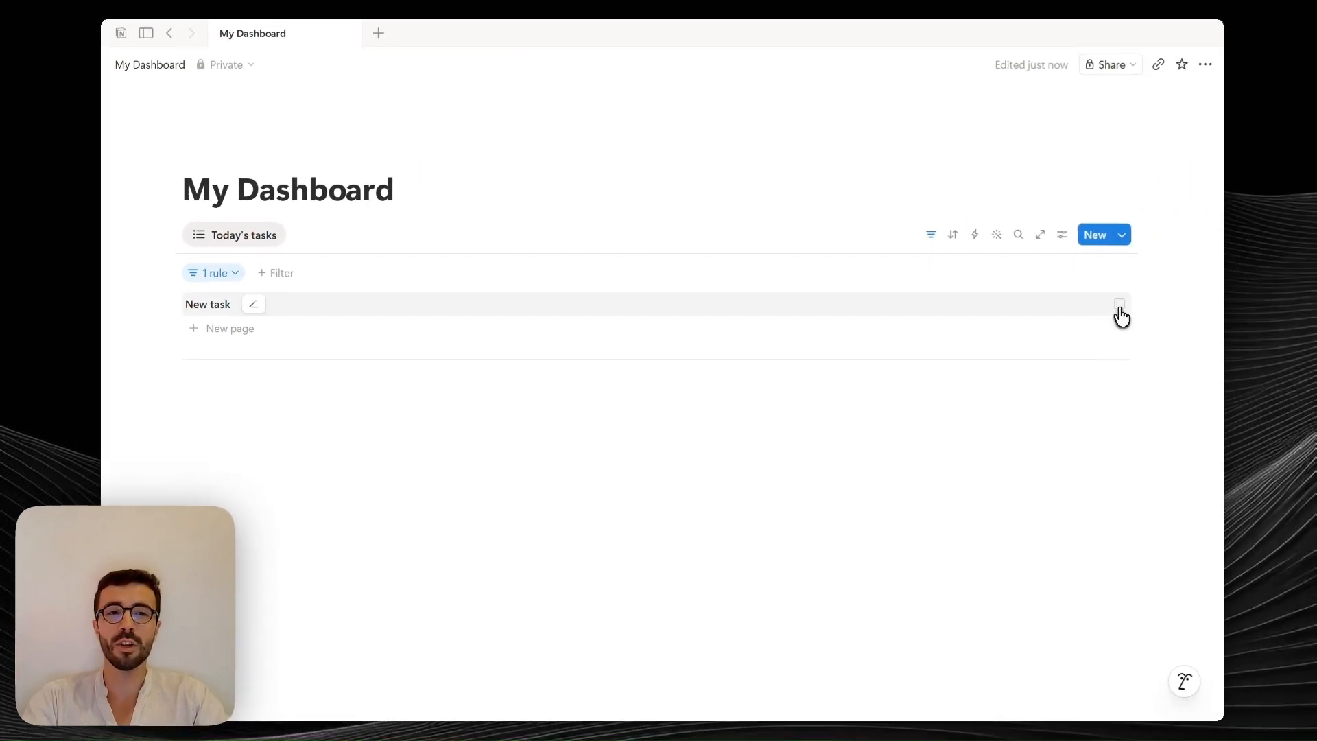
{"action": "left_click", "coordinate": [1247, 288]}
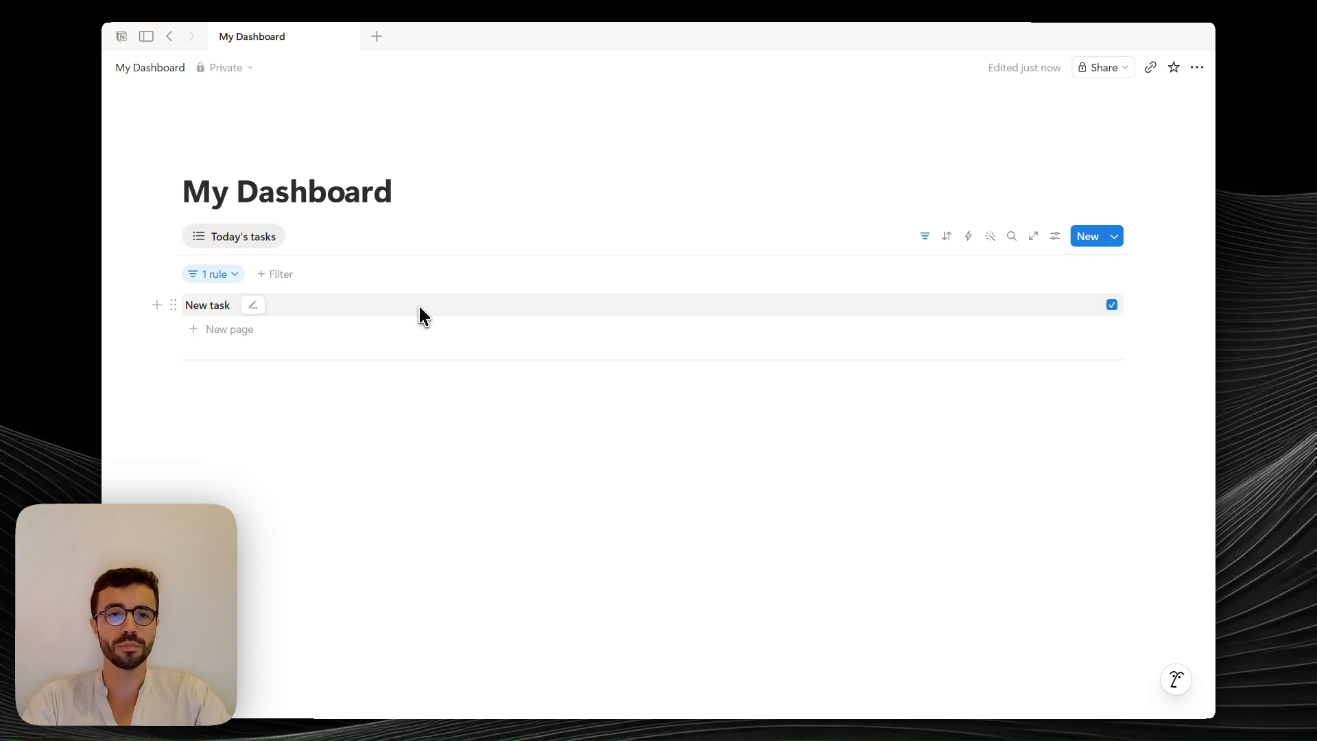
{"action": "left_click", "coordinate": [924, 236]}
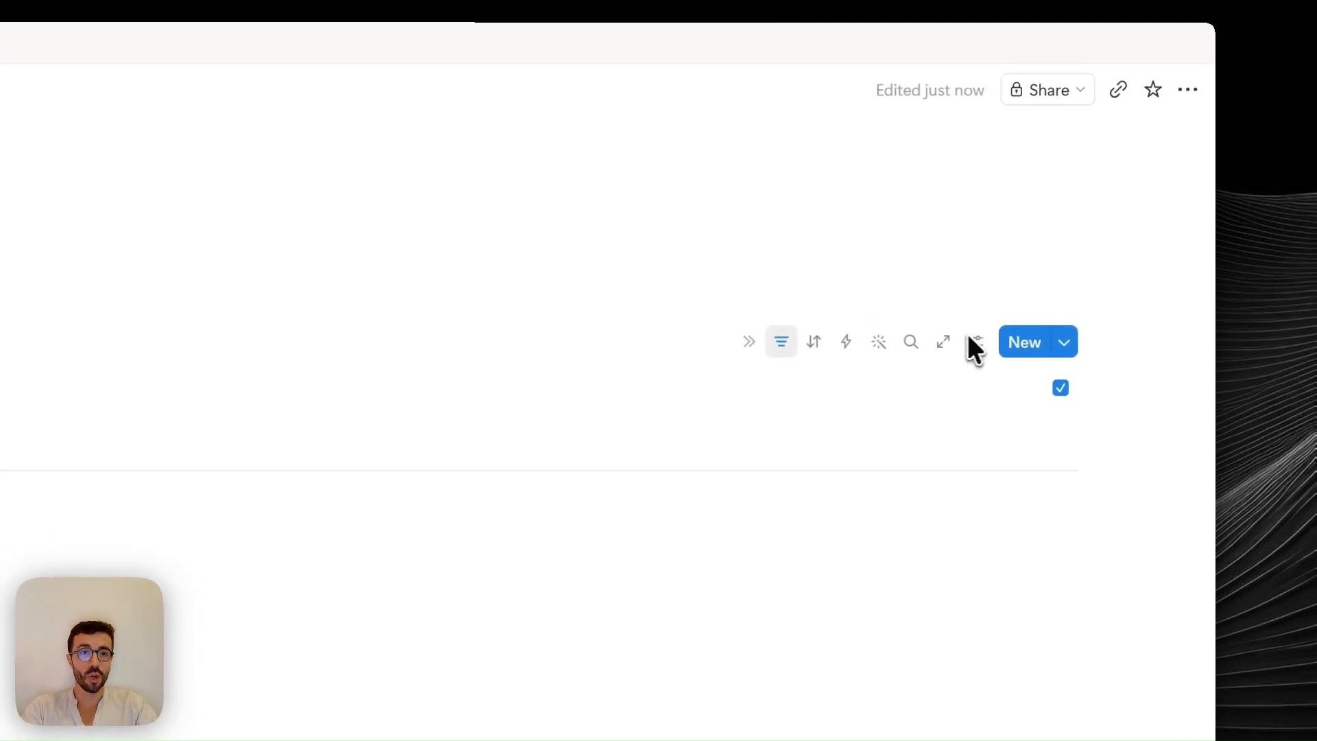
Add a conditional color setting to the Today's tasks view giving pages whose Checkbox is Checked a green background
{"action": "left_click", "coordinate": [988, 322]}
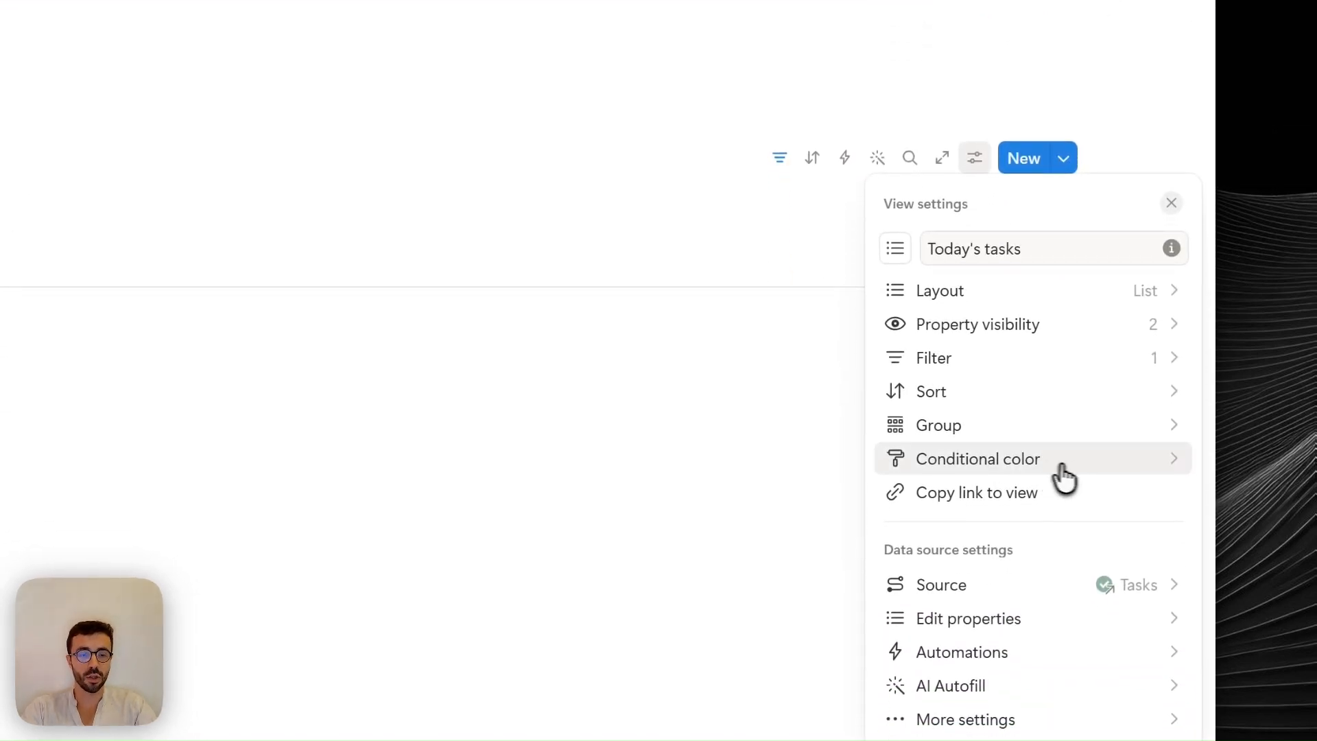
{"action": "left_click", "coordinate": [1089, 457]}
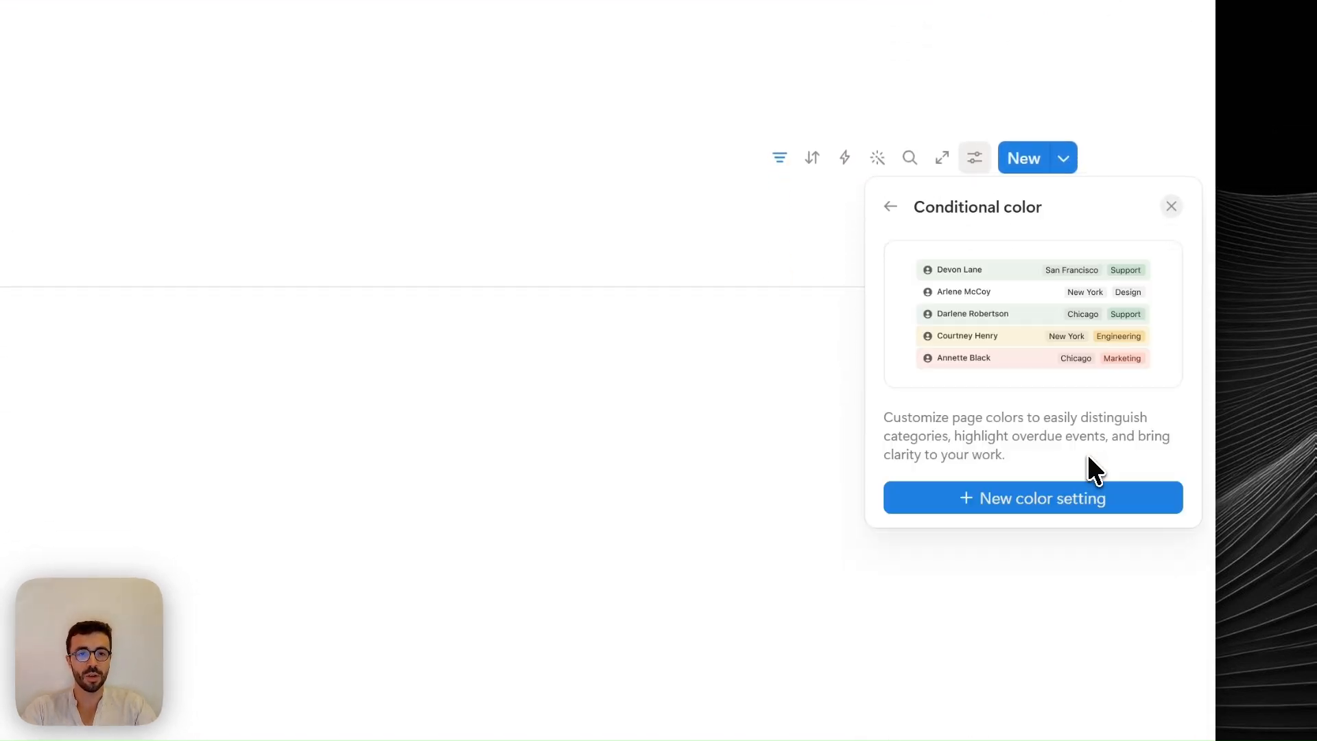
{"action": "left_click", "coordinate": [1029, 504]}
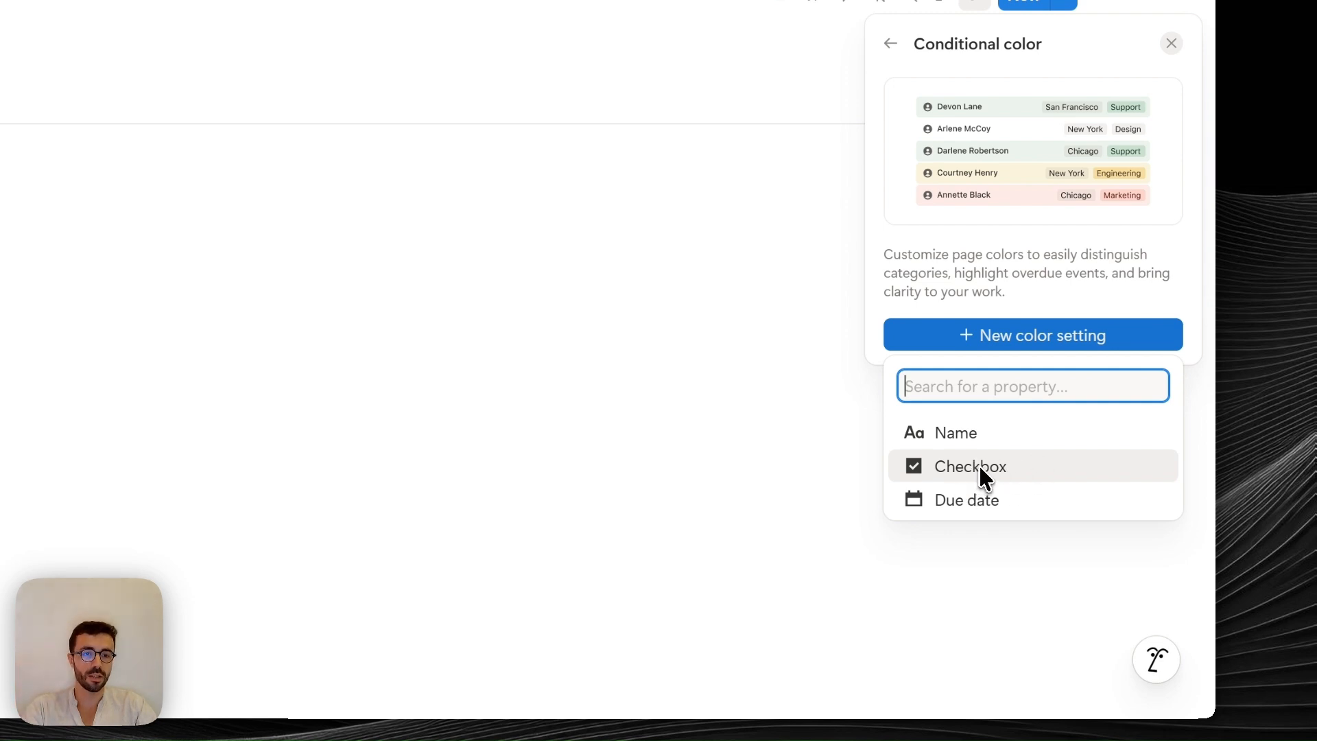
{"action": "left_click", "coordinate": [979, 468]}
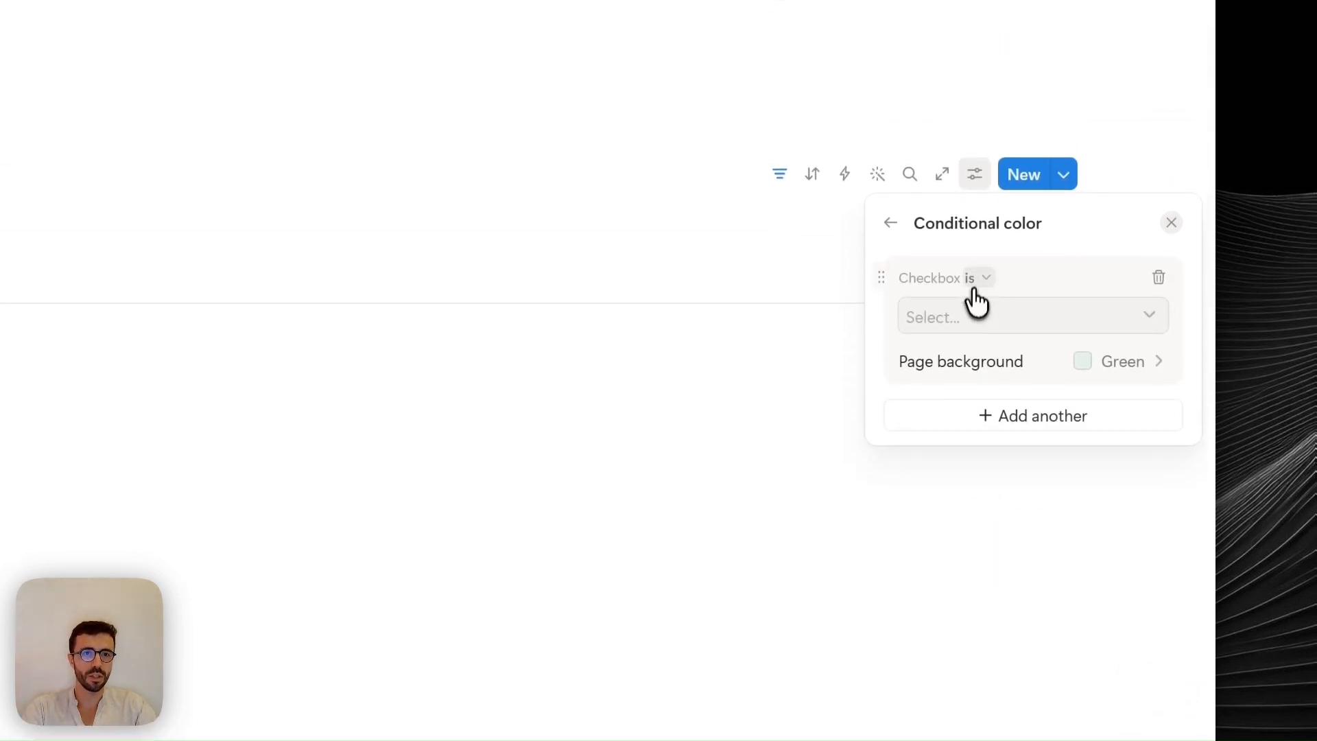
{"action": "left_click", "coordinate": [968, 315]}
{"action": "left_click", "coordinate": [964, 393]}
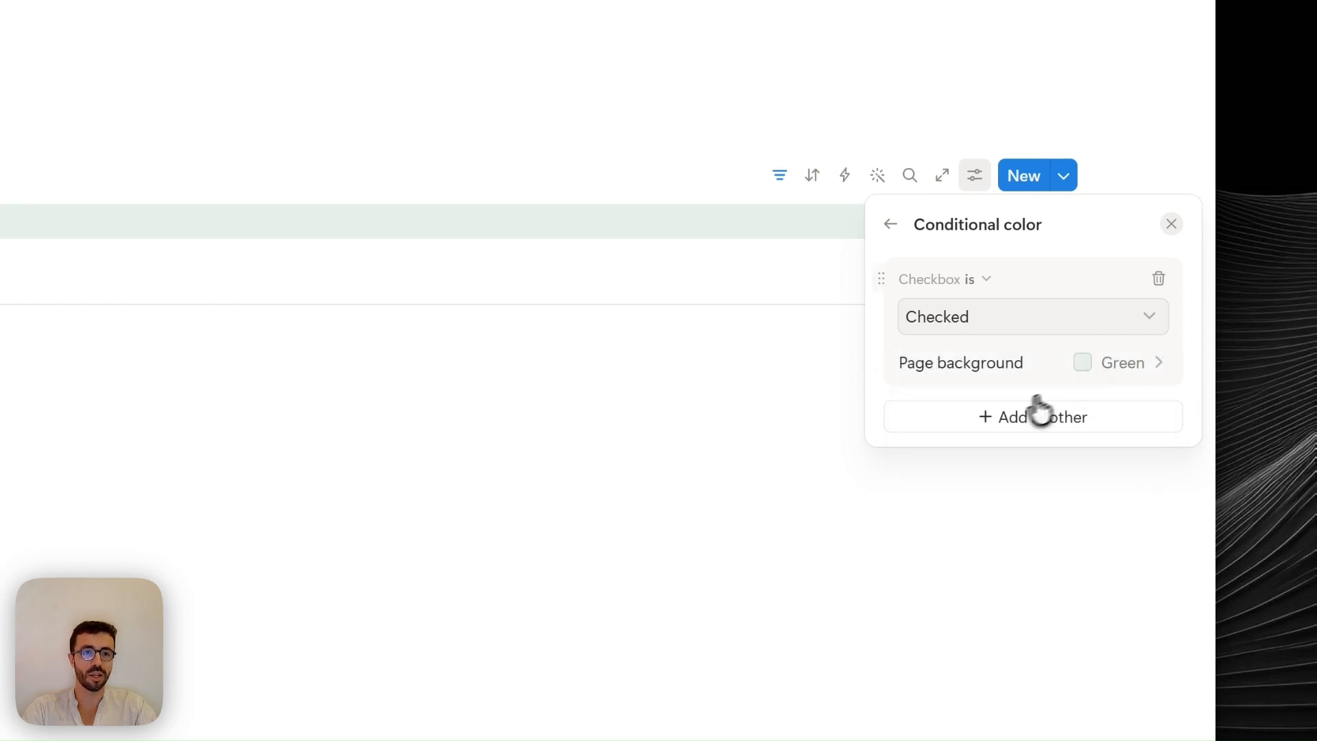
Add a second conditional color setting giving pages whose Checkbox is Unchecked a red background, and close the view settings
{"action": "left_click", "coordinate": [1020, 412]}
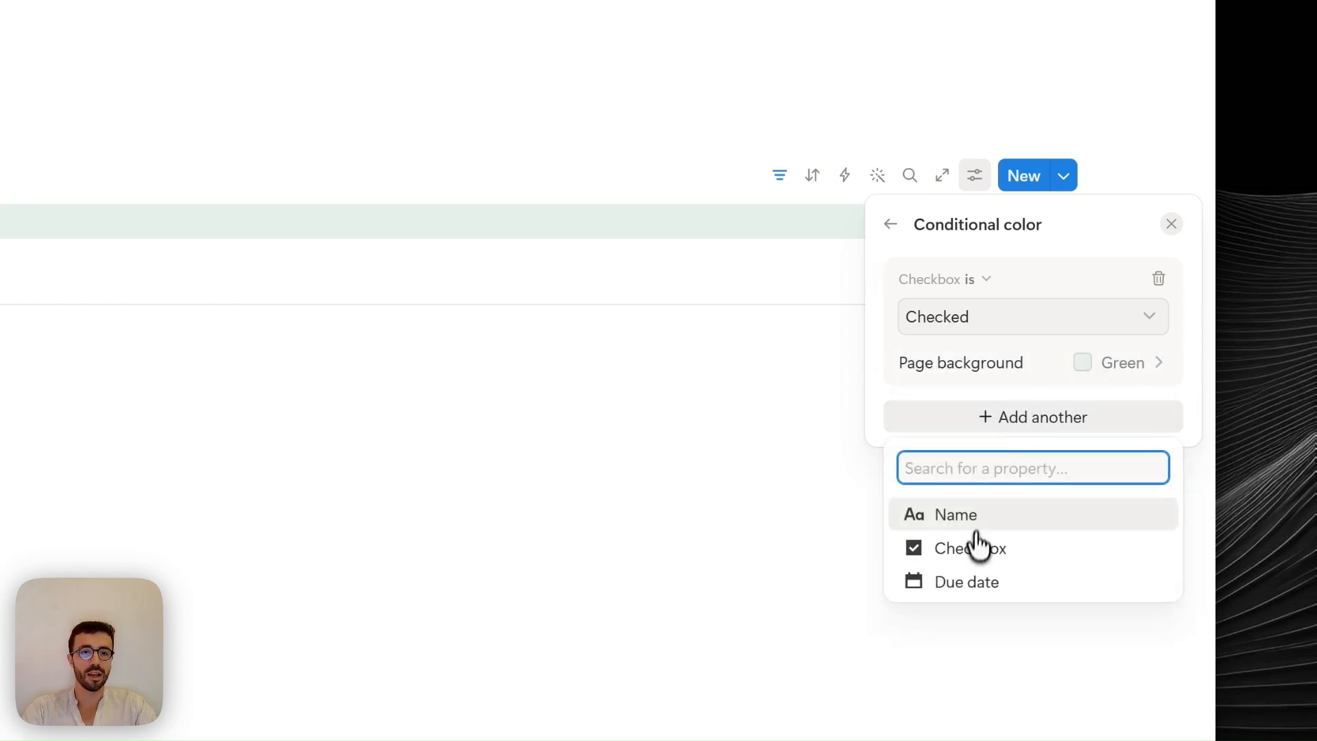
{"action": "left_click", "coordinate": [1003, 376]}
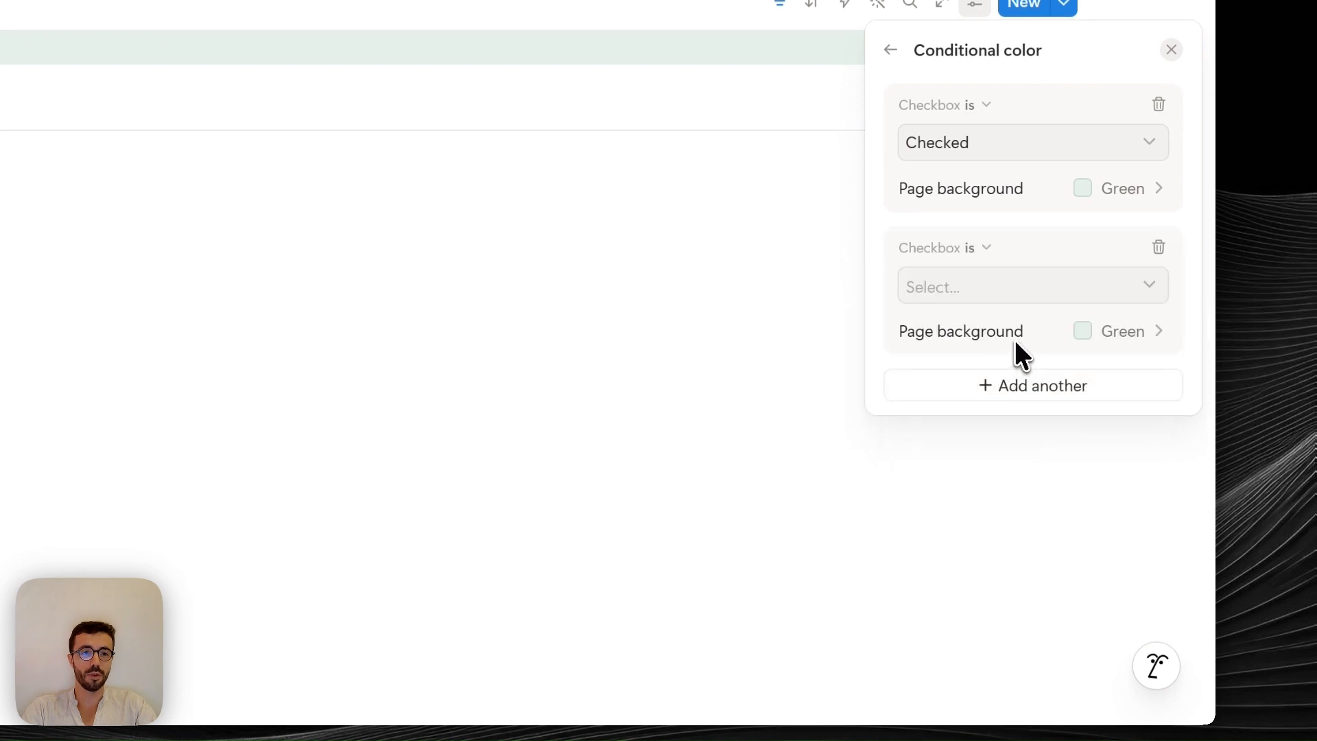
{"action": "left_click", "coordinate": [963, 302]}
{"action": "left_click", "coordinate": [977, 334]}
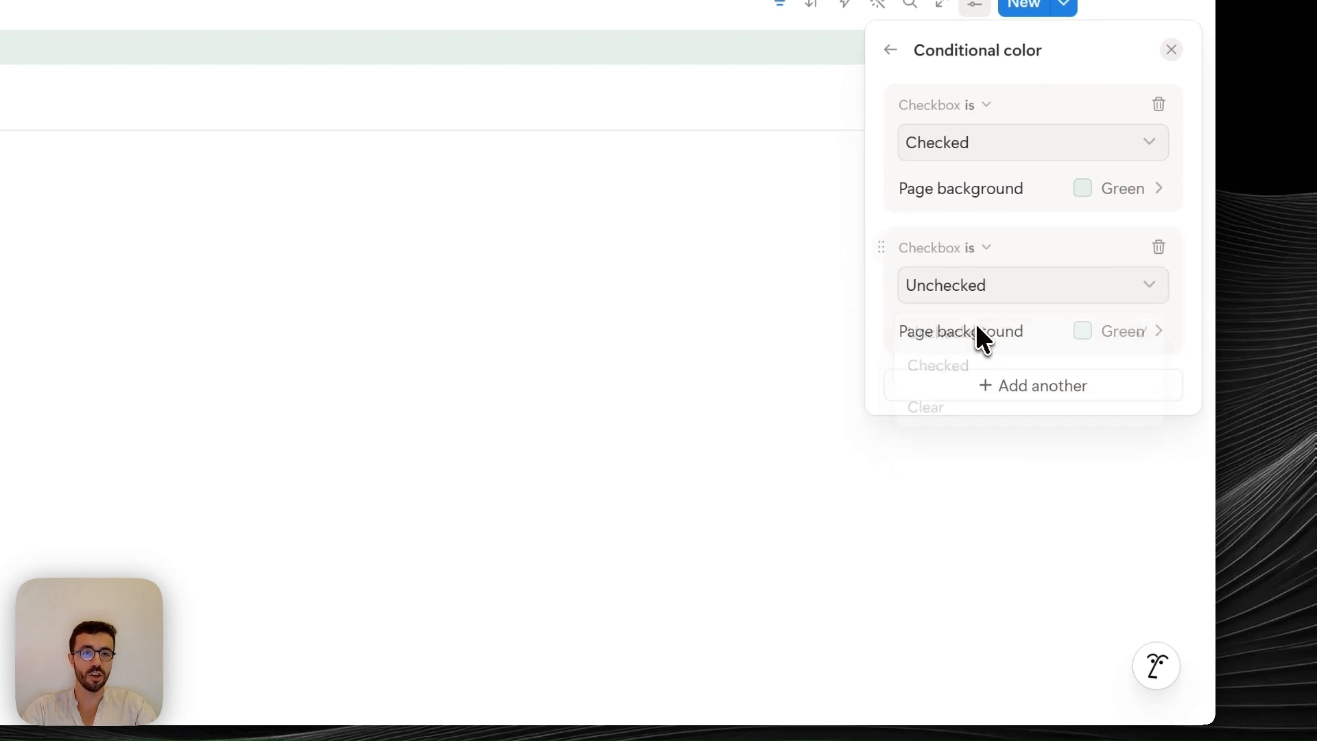
{"action": "left_click", "coordinate": [1115, 329]}
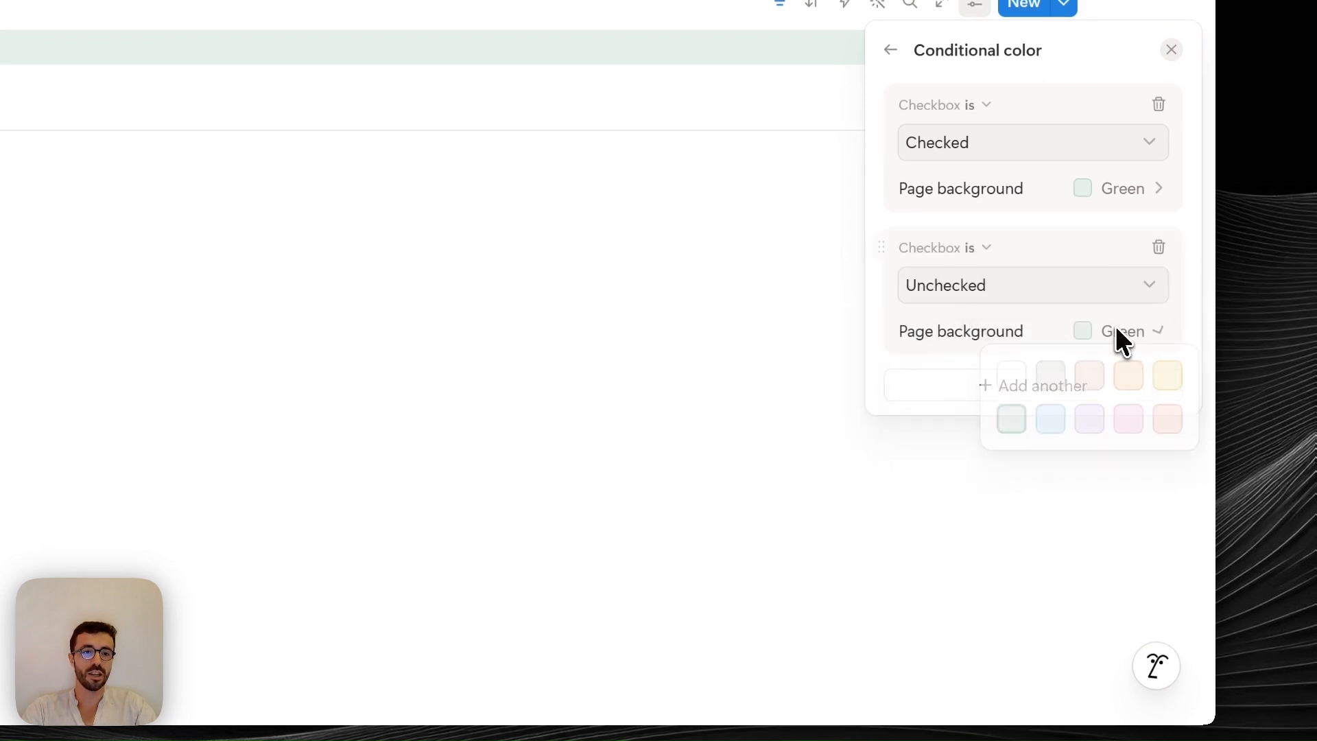
{"action": "left_click", "coordinate": [1167, 425]}
{"action": "left_click", "coordinate": [644, 19]}
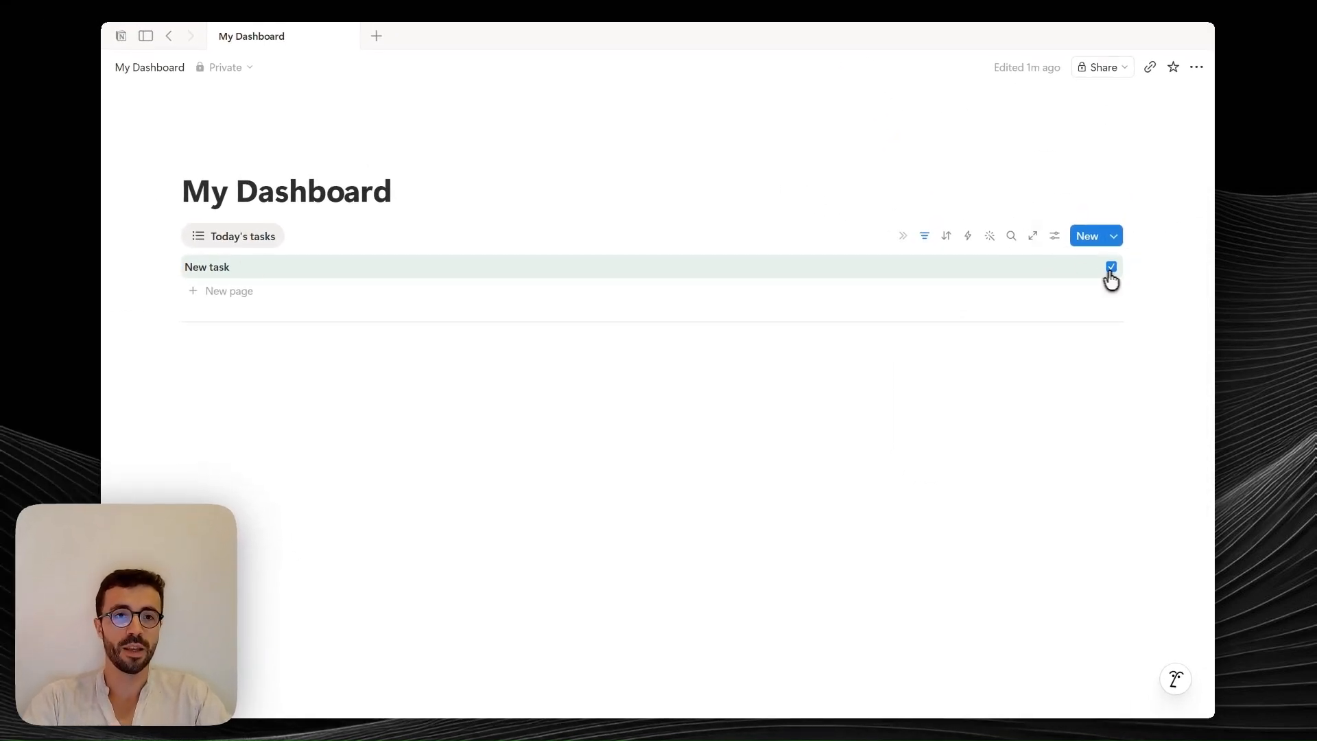
Toggle the task's checkbox to test the row colors and add a second task to the Today's tasks list
{"action": "left_click", "coordinate": [1112, 269]}
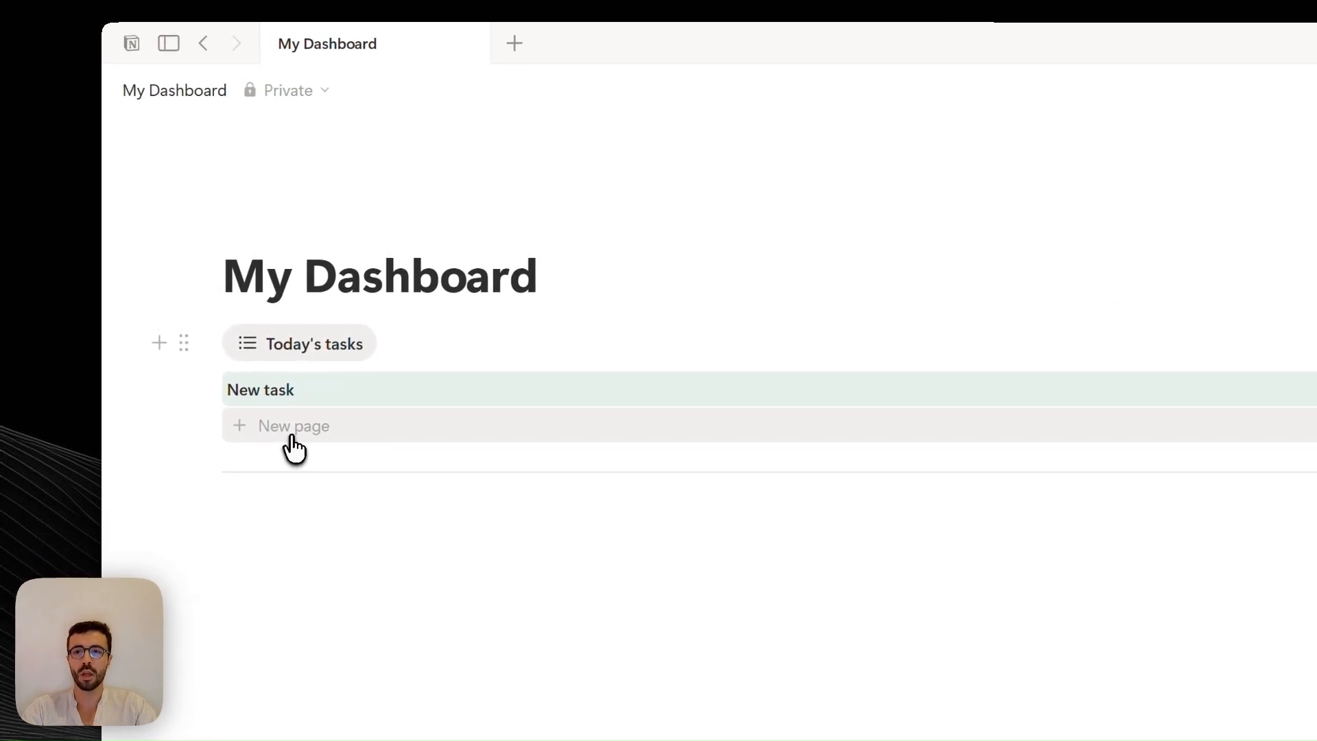
{"action": "left_click", "coordinate": [292, 448]}
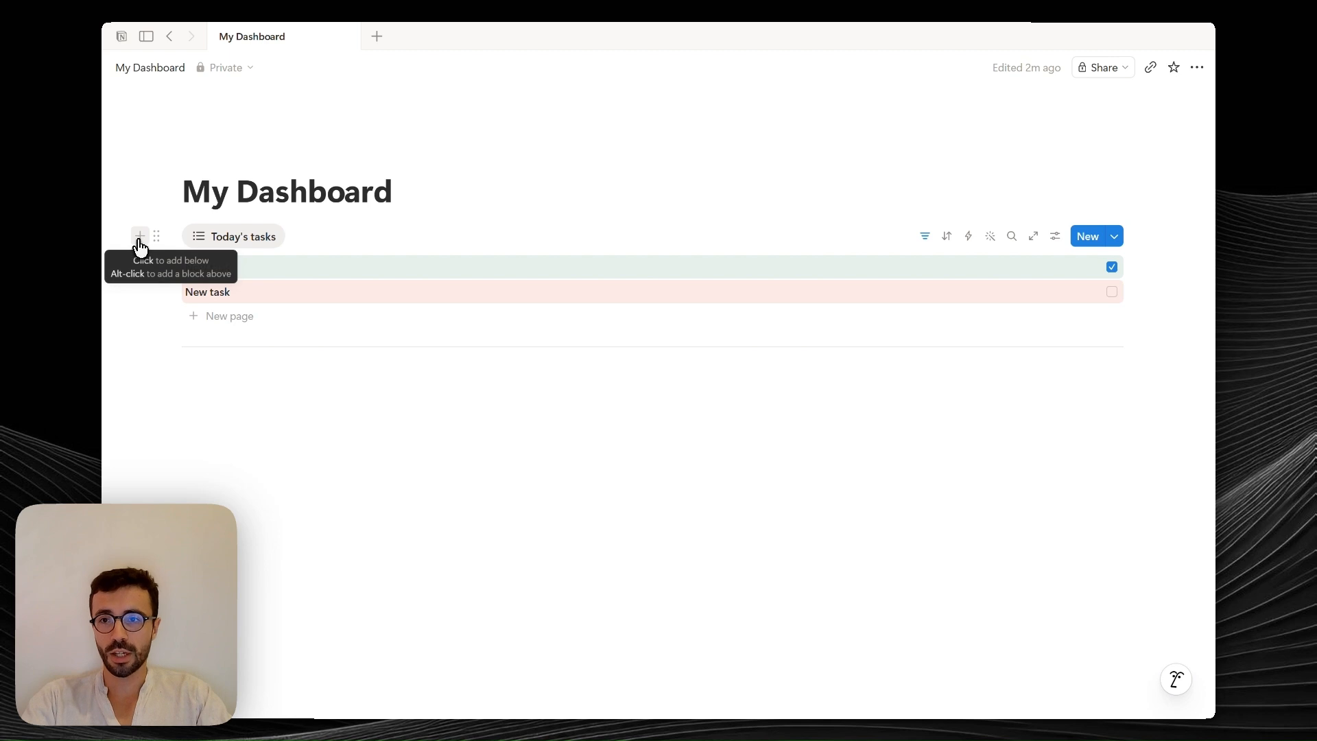
Insert a 2 columns block between the Today's tasks list and the divider
{"action": "left_click", "coordinate": [139, 237]}
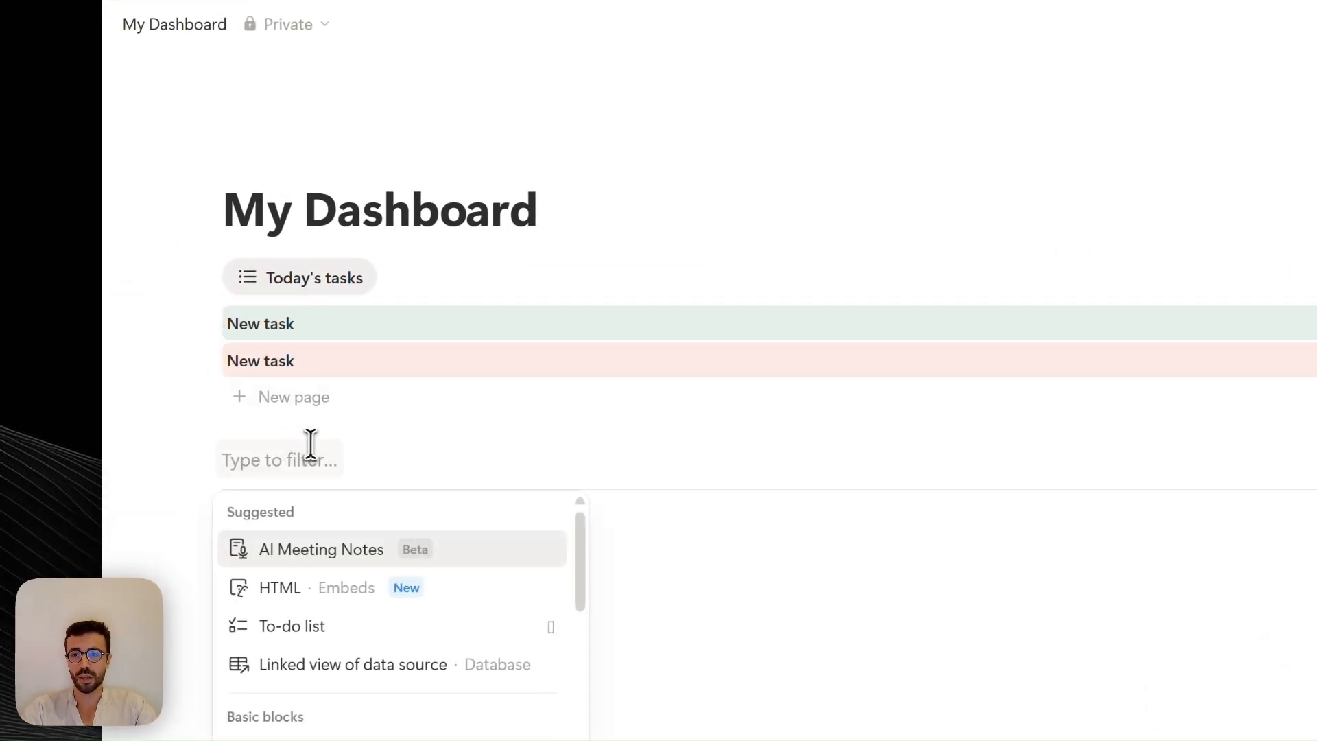
{"action": "left_click", "coordinate": [334, 454]}
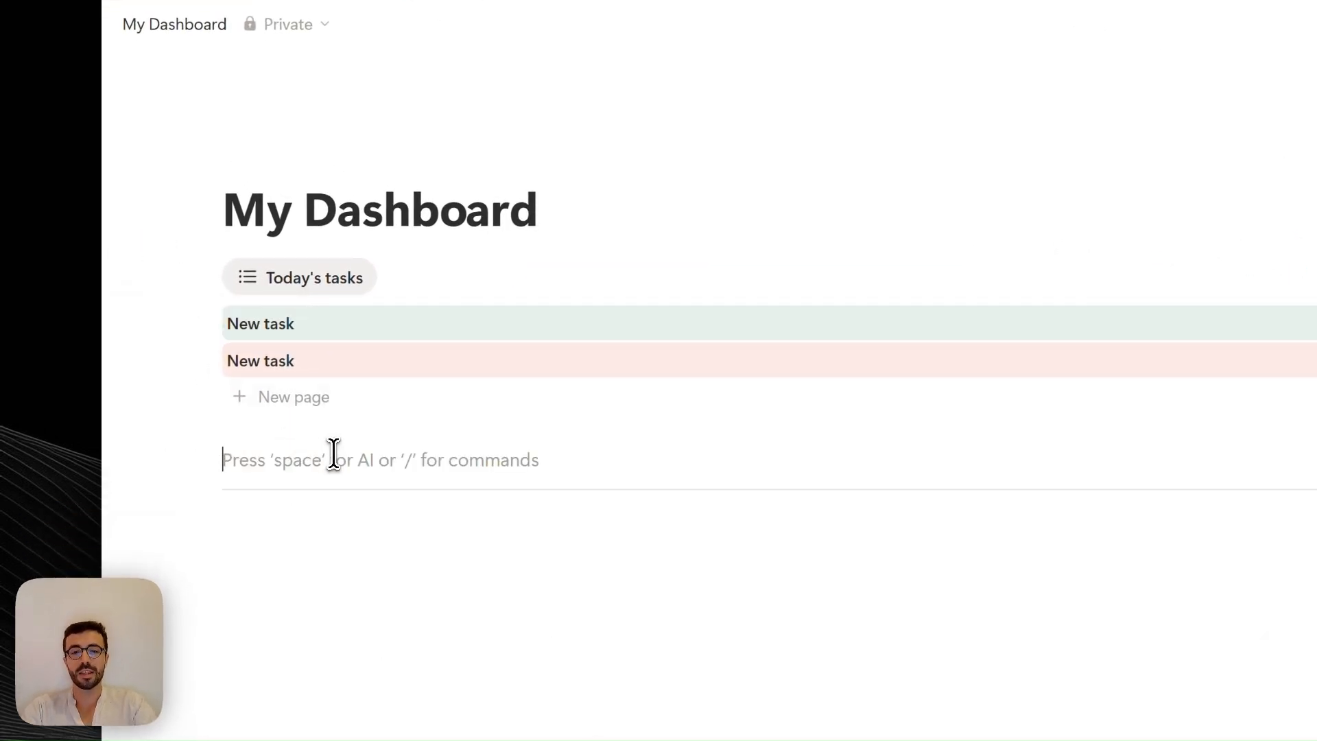
{"action": "type", "text": "/"}
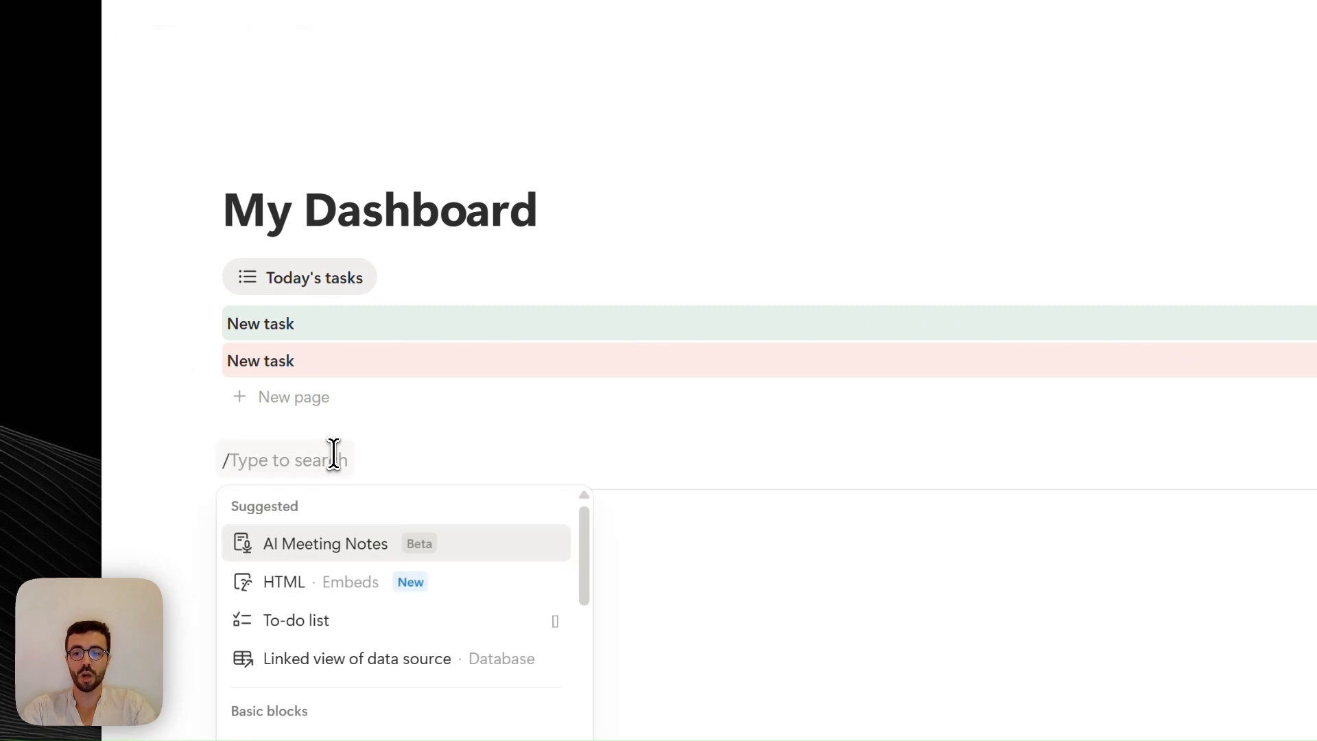
{"action": "type", "text": "2 colum"}
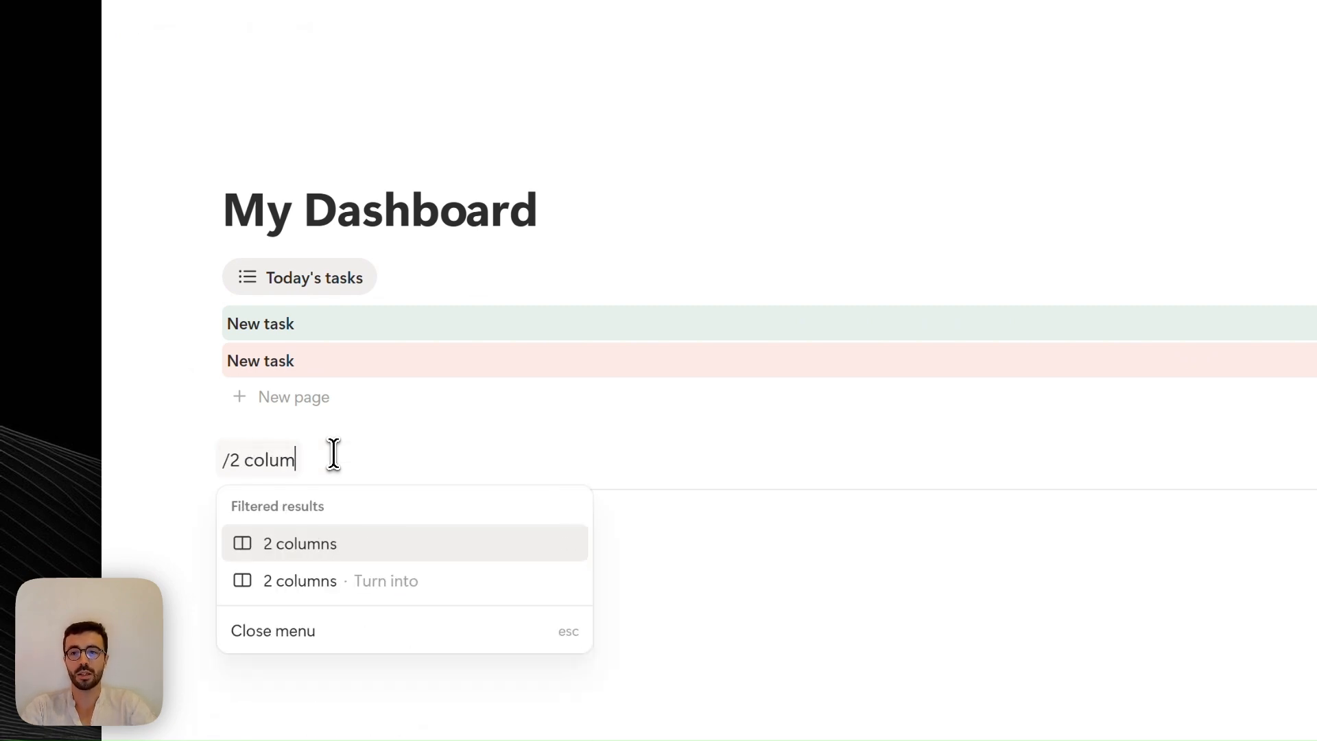
{"action": "type", "text": "ns"}
{"action": "left_click", "coordinate": [377, 546]}
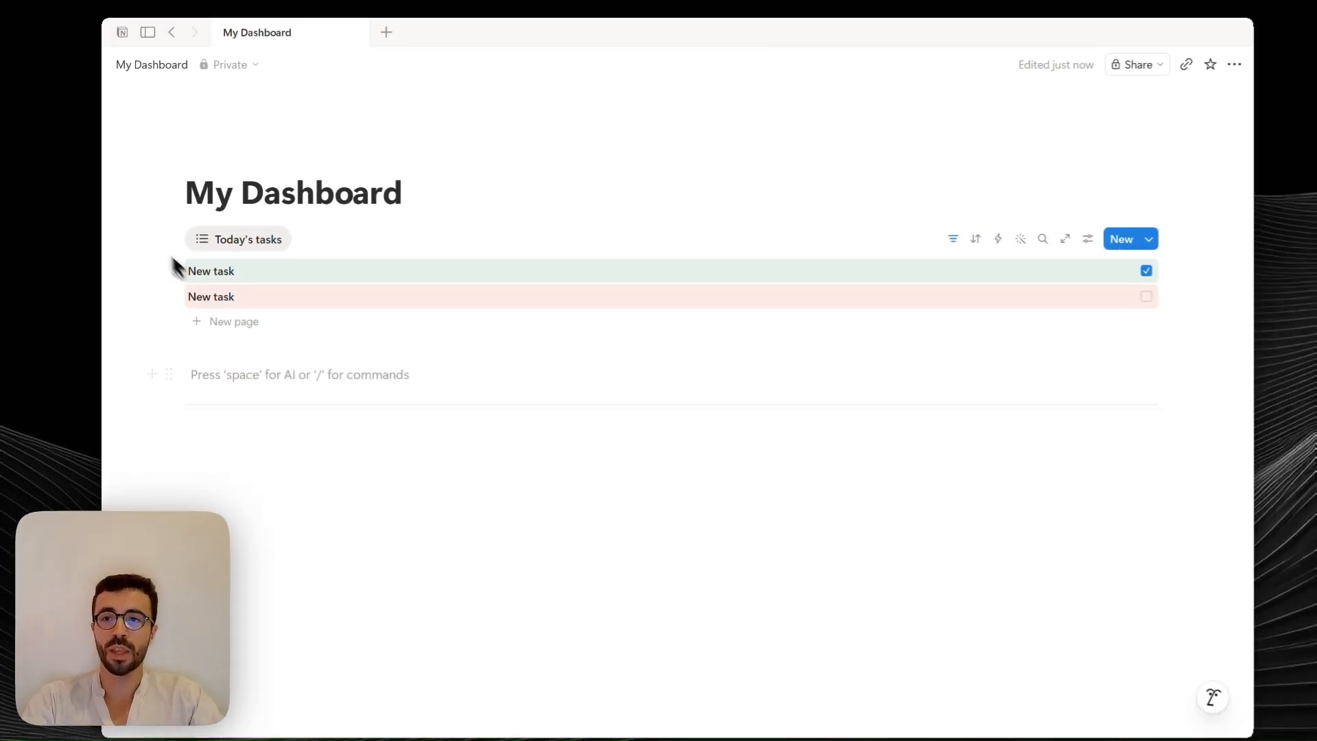
Move the Today's tasks view into the right column and narrow the left column to about a quarter of the page width
{"action": "left_click_drag", "start_coordinate": [156, 236], "coordinate": [751, 348]}
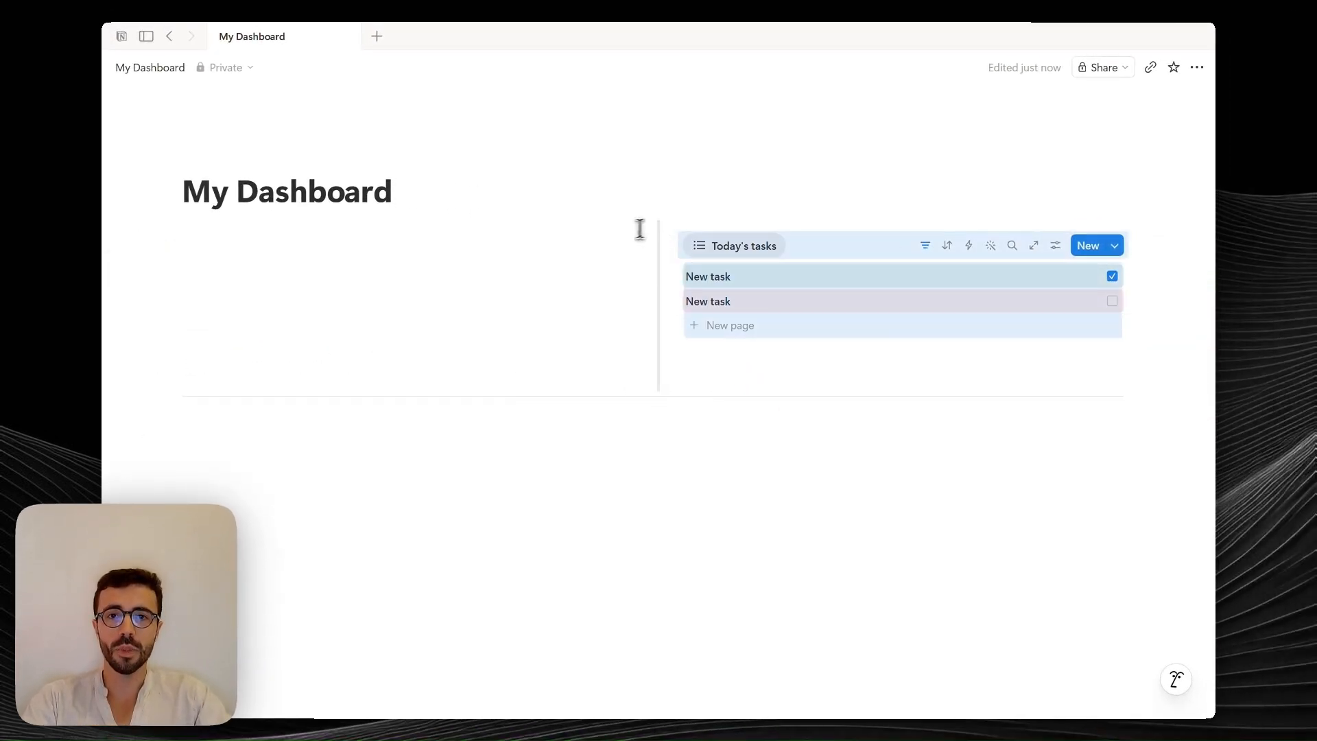
{"action": "left_click_drag", "start_coordinate": [639, 231], "coordinate": [441, 248]}
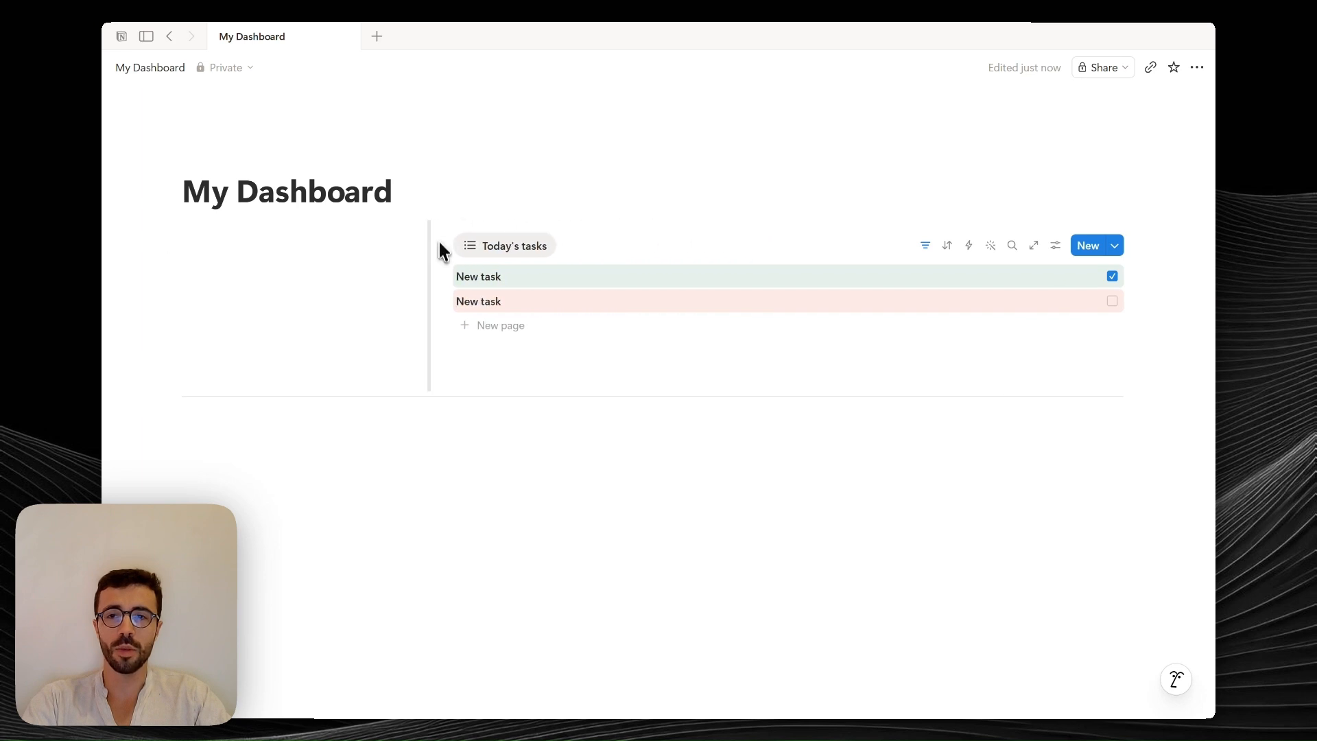
Insert a Button block in the empty left column and name it "New task"
{"action": "left_click", "coordinate": [274, 245]}
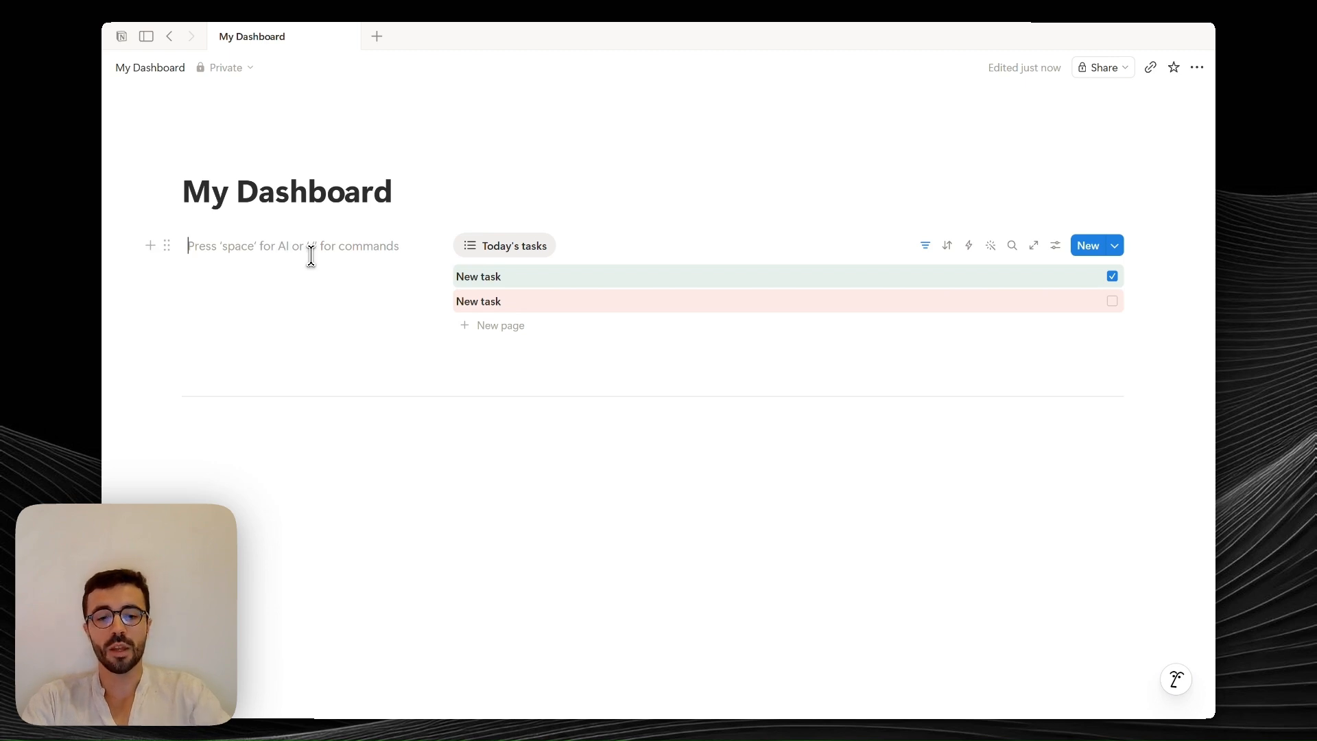
{"action": "type", "text": "/button"}
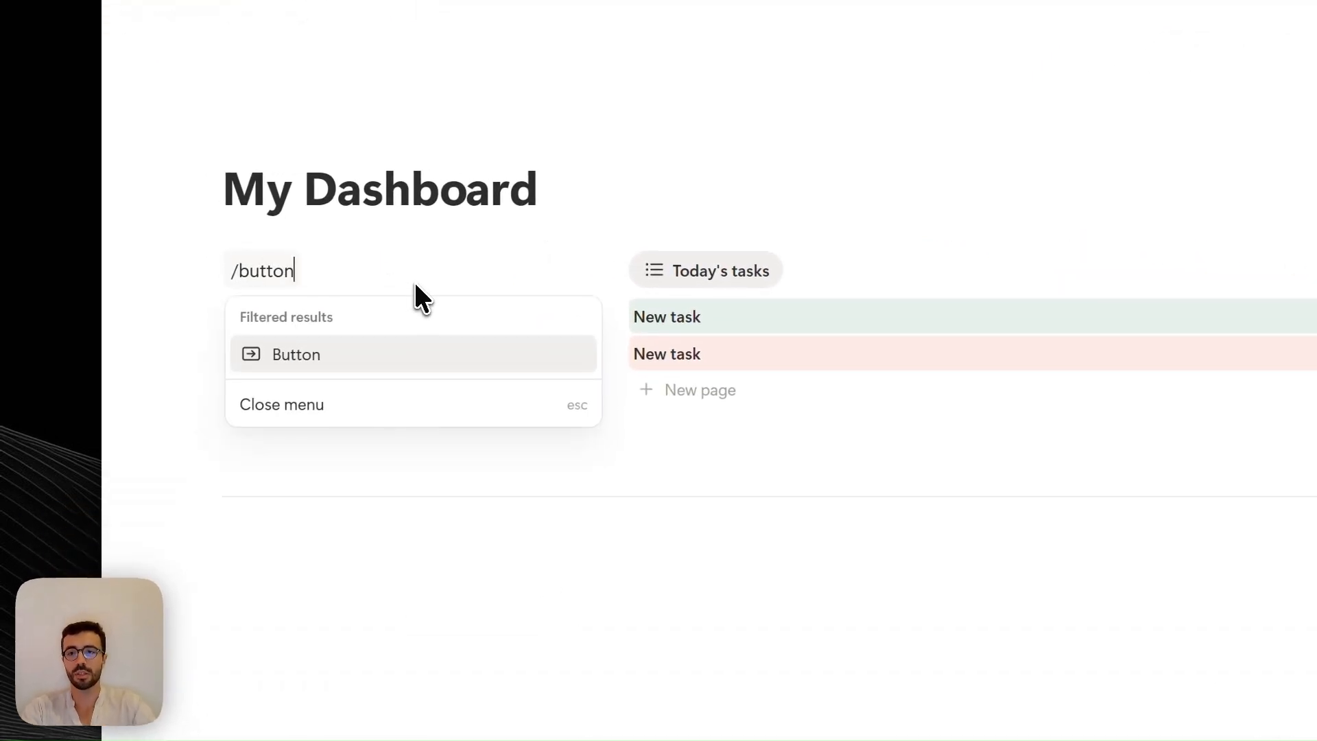
{"action": "left_click", "coordinate": [402, 354]}
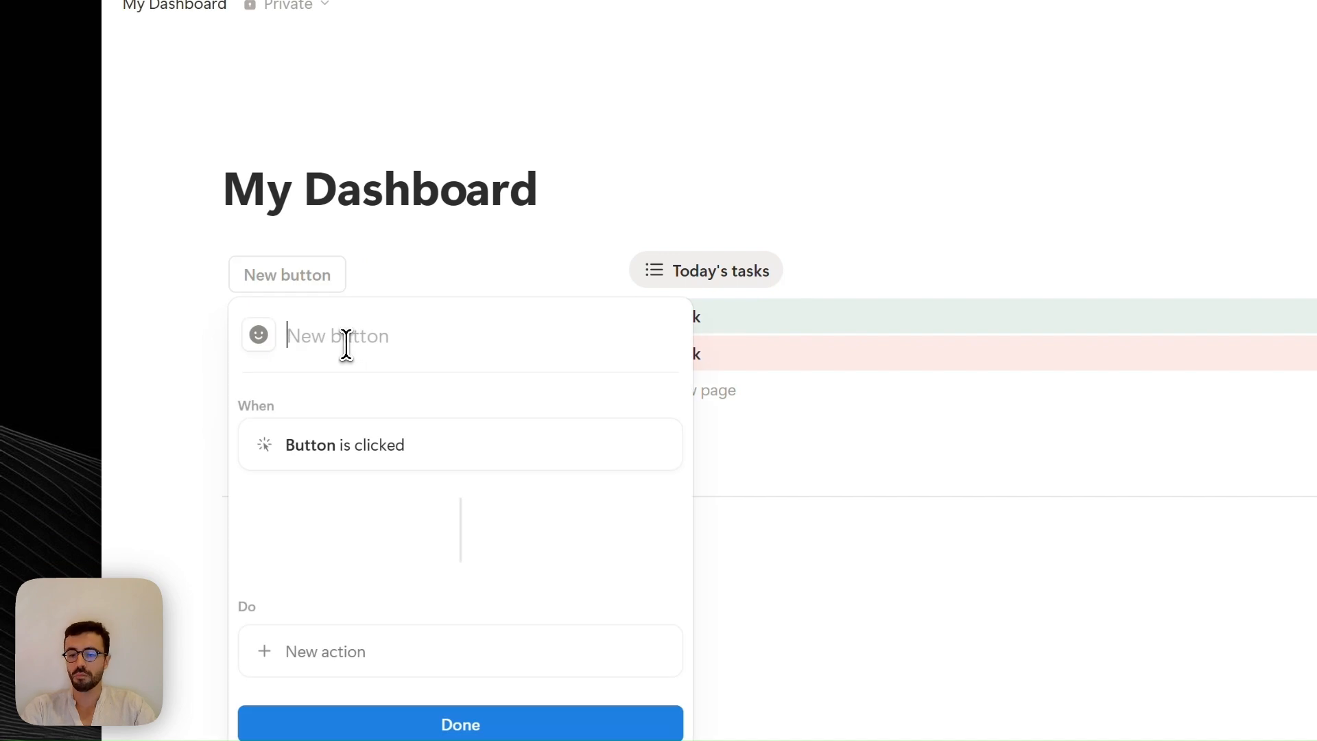
{"action": "type", "text": "New task"}
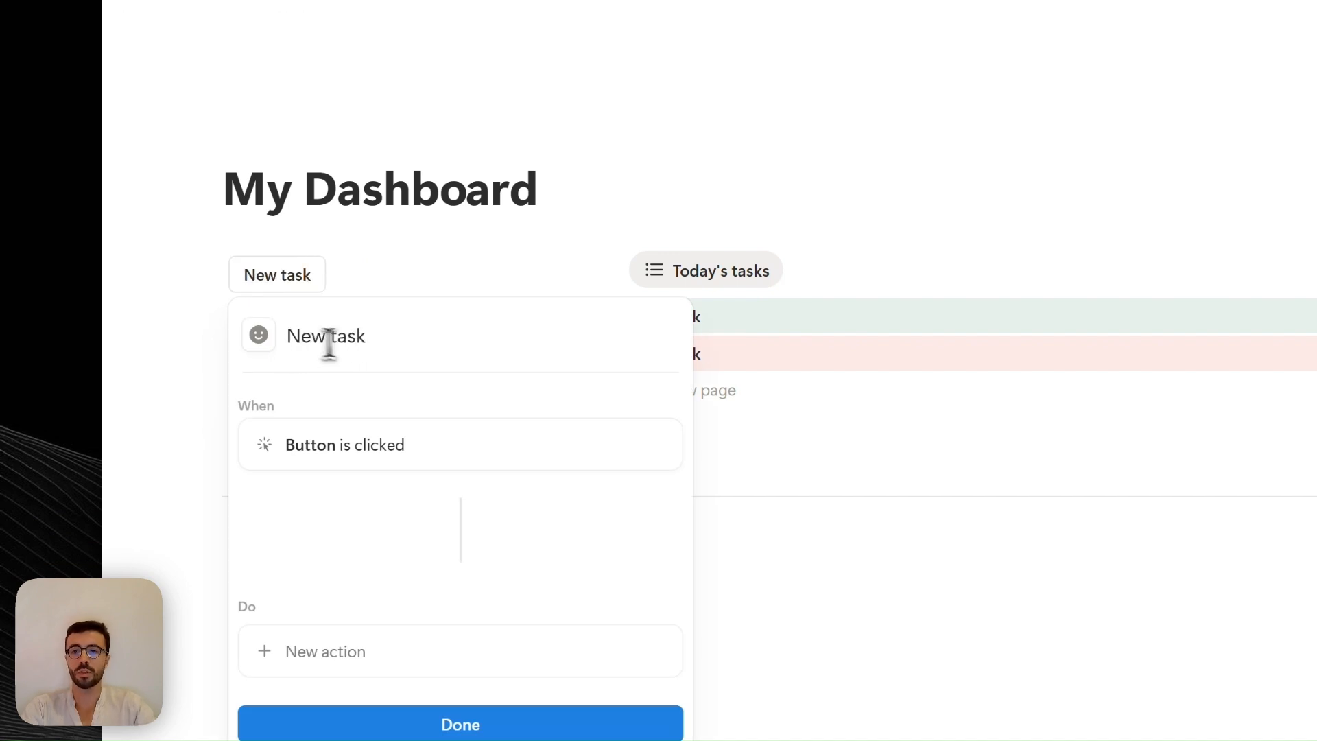
Give the New task button an "Add page to" action with Tasks as its data source
{"action": "scroll", "coordinate": [302, 418], "scroll_direction": "down", "scroll_amount": 3}
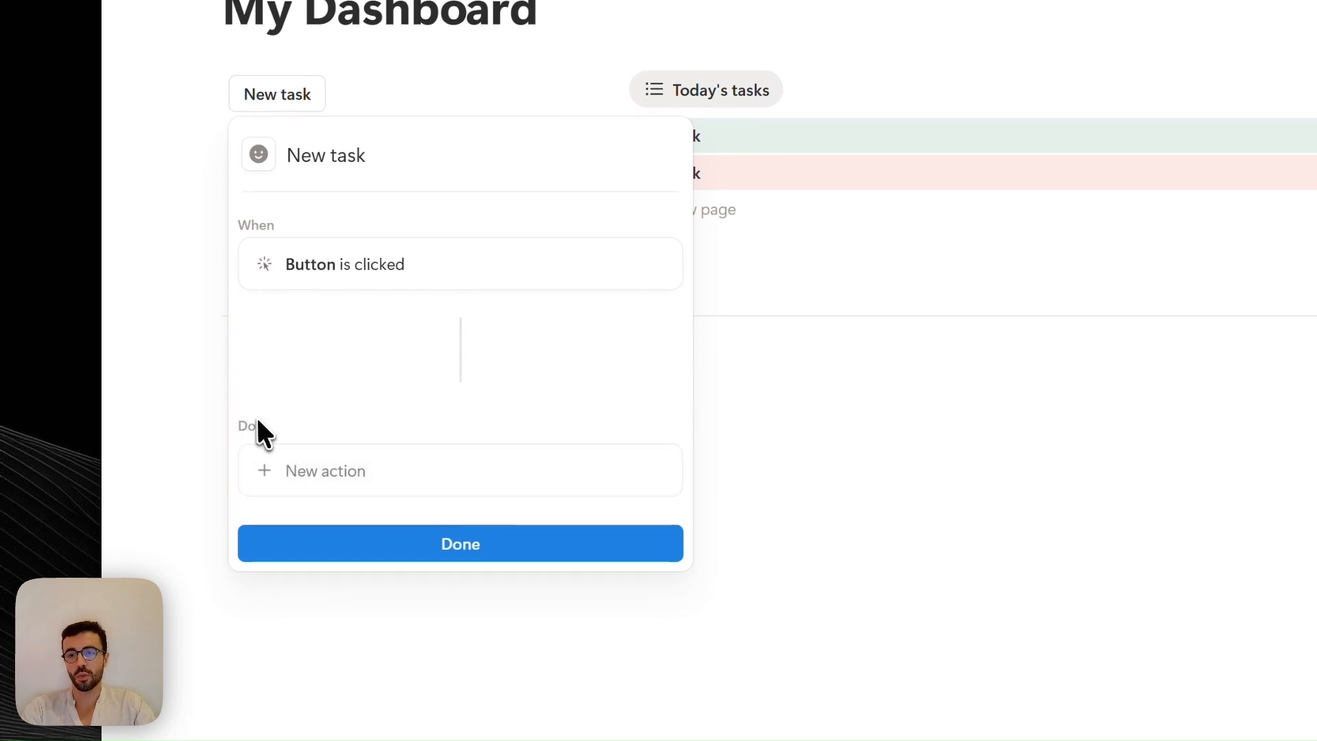
{"action": "left_click", "coordinate": [303, 468]}
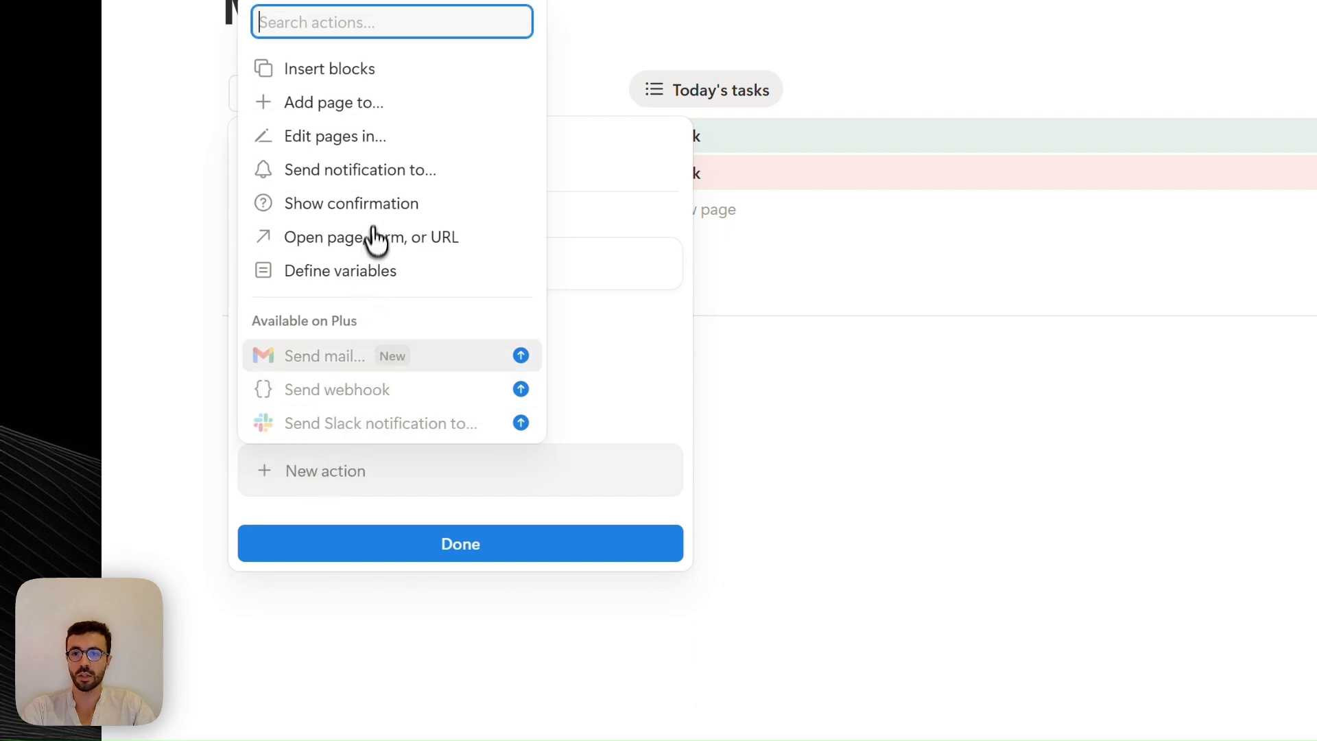
{"action": "scroll", "coordinate": [364, 261], "scroll_direction": "up", "scroll_amount": 3}
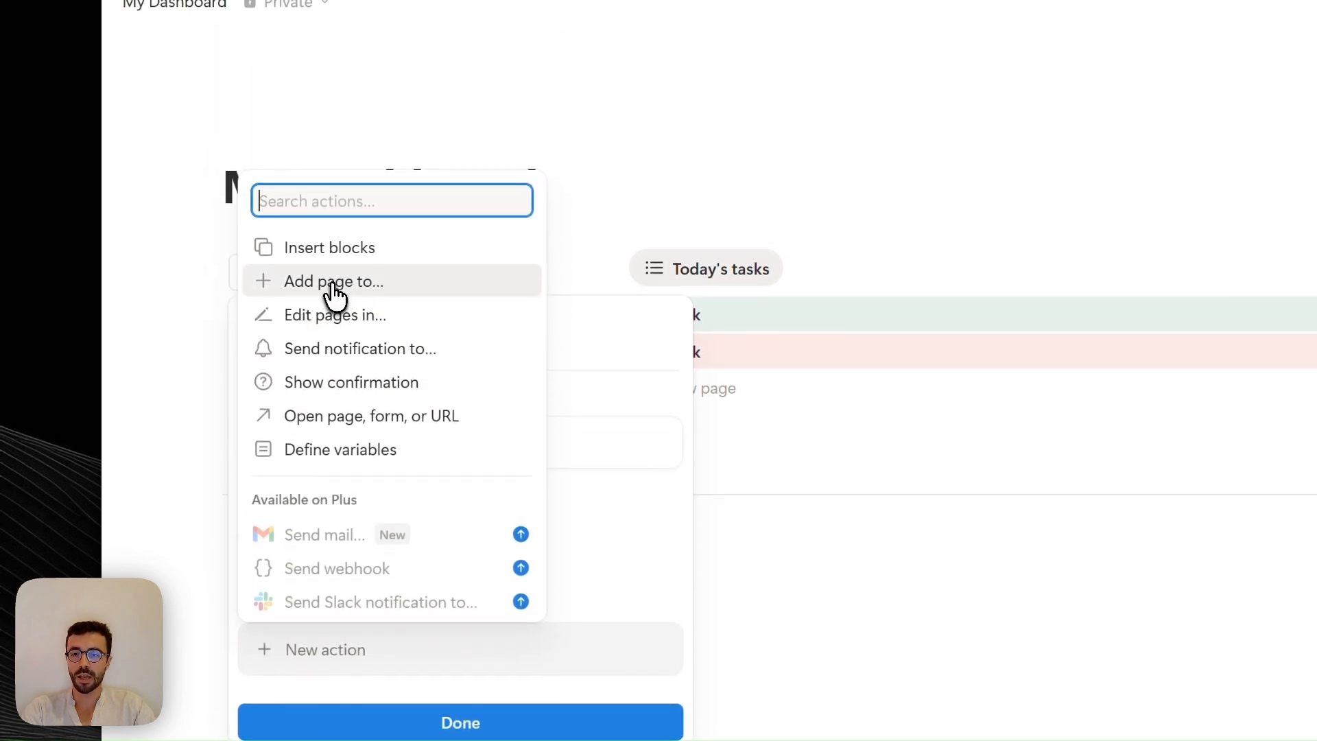
{"action": "left_click", "coordinate": [334, 295]}
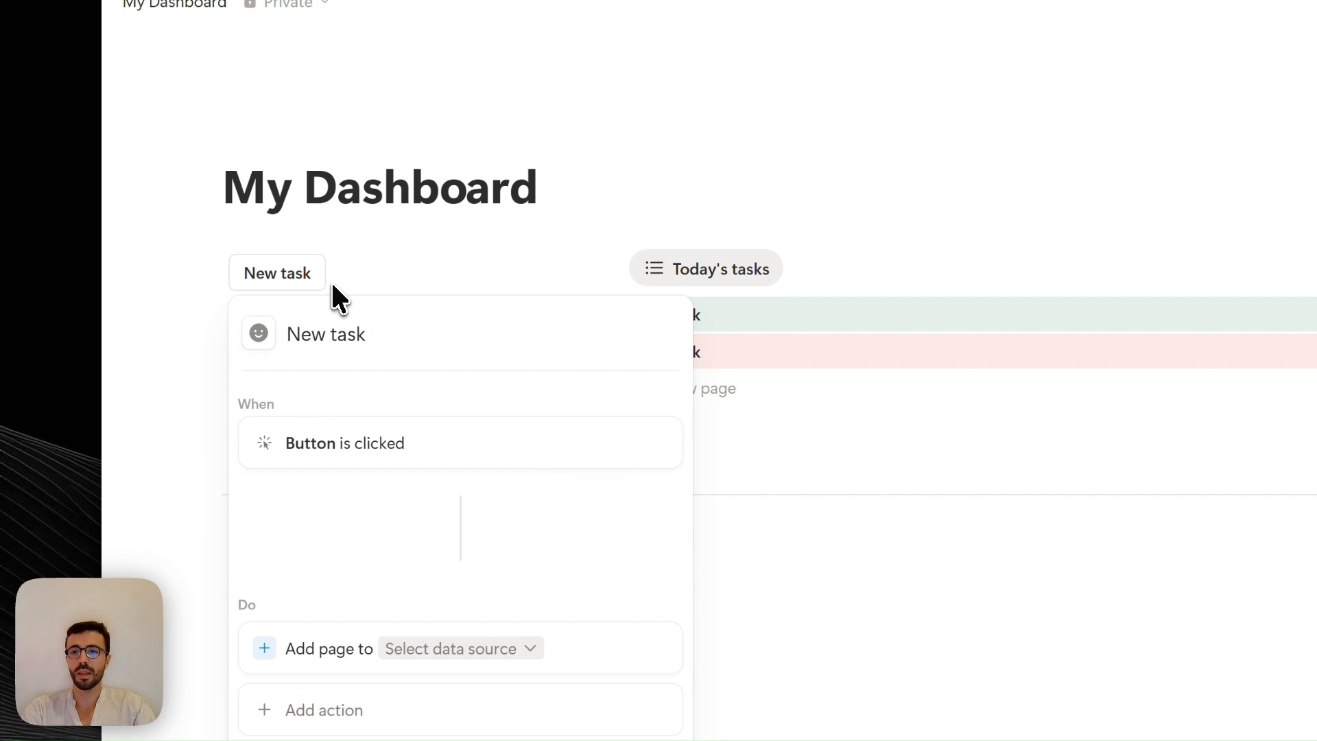
{"action": "scroll", "coordinate": [414, 500], "scroll_direction": "down", "scroll_amount": 3}
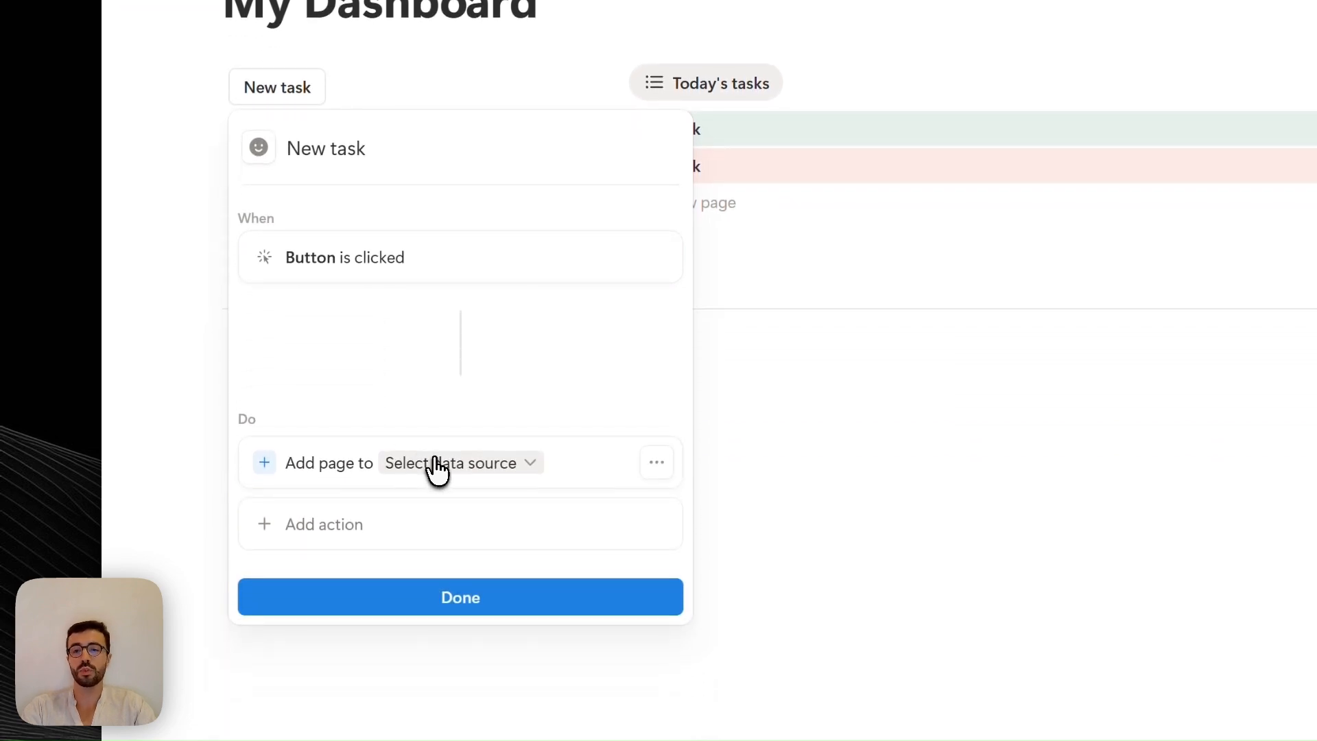
{"action": "scroll", "coordinate": [759, 259], "scroll_direction": "up", "scroll_amount": 3}
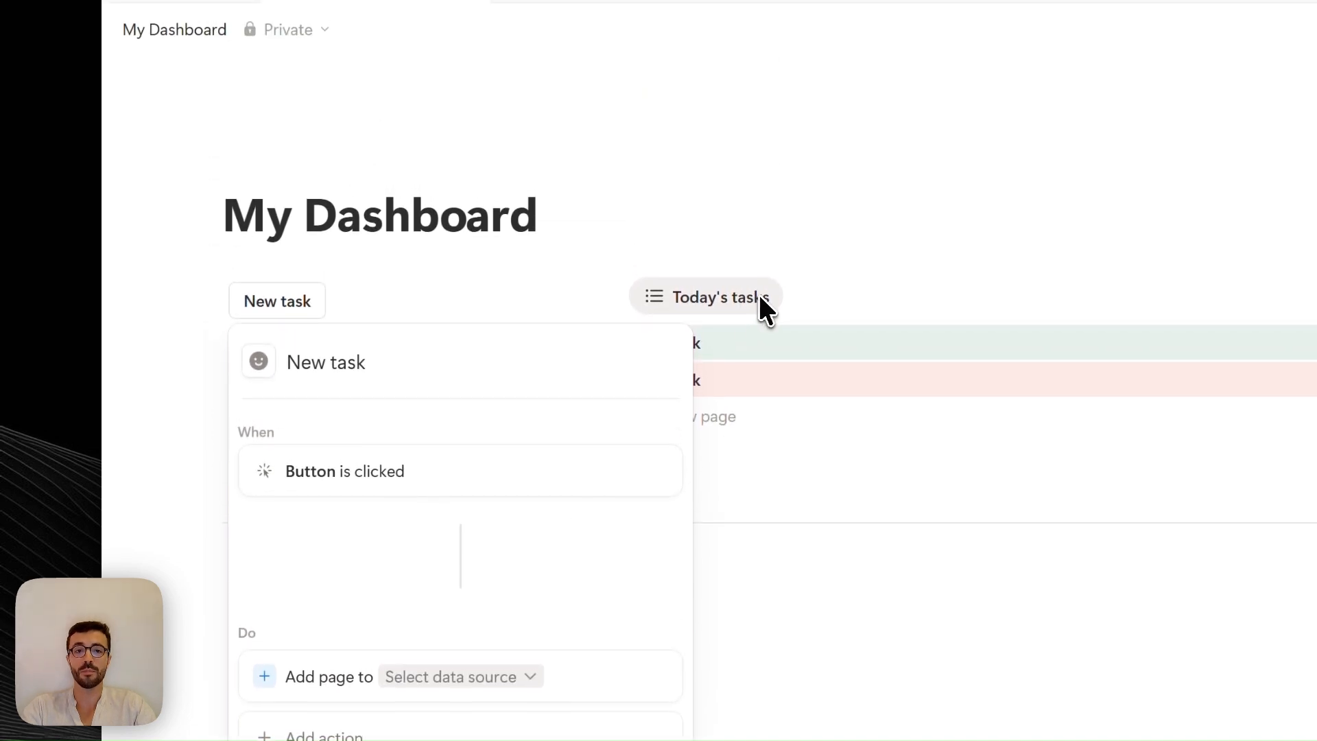
{"action": "scroll", "coordinate": [419, 555], "scroll_direction": "down", "scroll_amount": 3}
{"action": "left_click", "coordinate": [428, 461]}
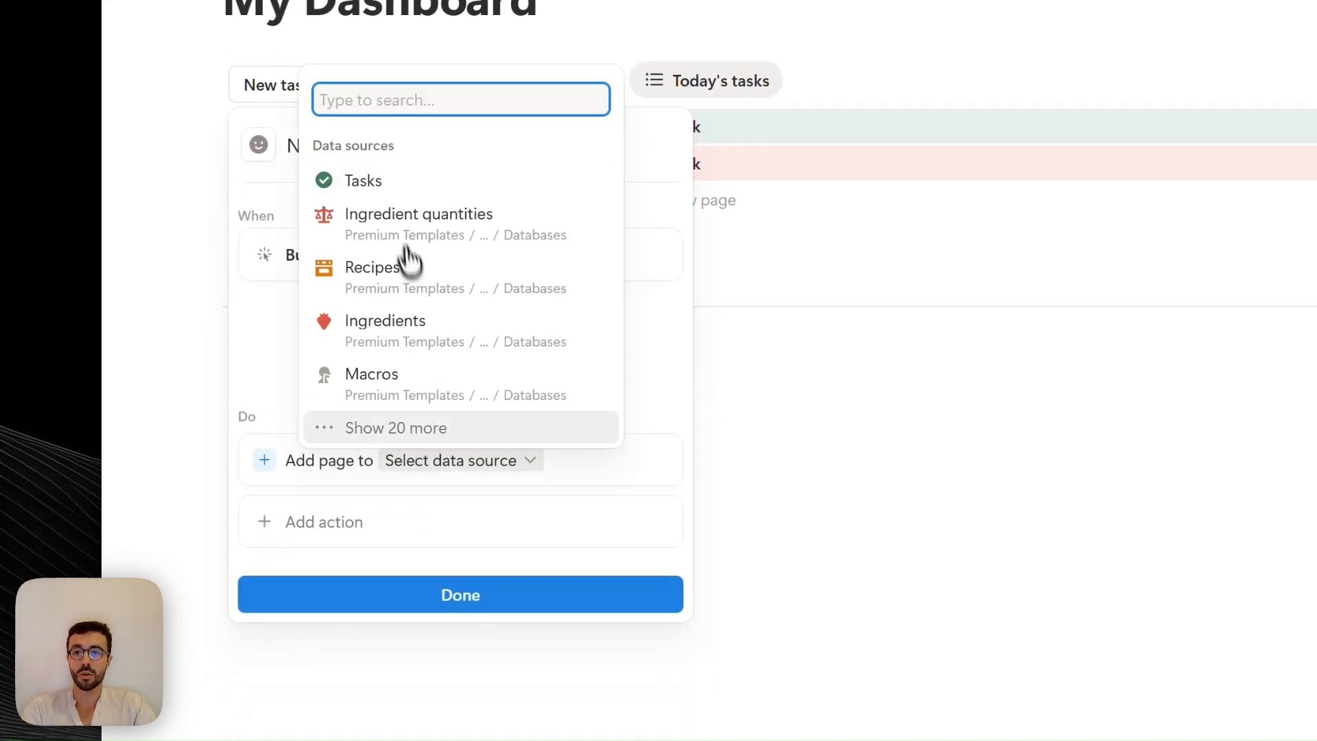
{"action": "scroll", "coordinate": [405, 259], "scroll_direction": "up", "scroll_amount": 2}
{"action": "left_click", "coordinate": [388, 356]}
{"action": "scroll", "coordinate": [455, 514], "scroll_direction": "down", "scroll_amount": 3}
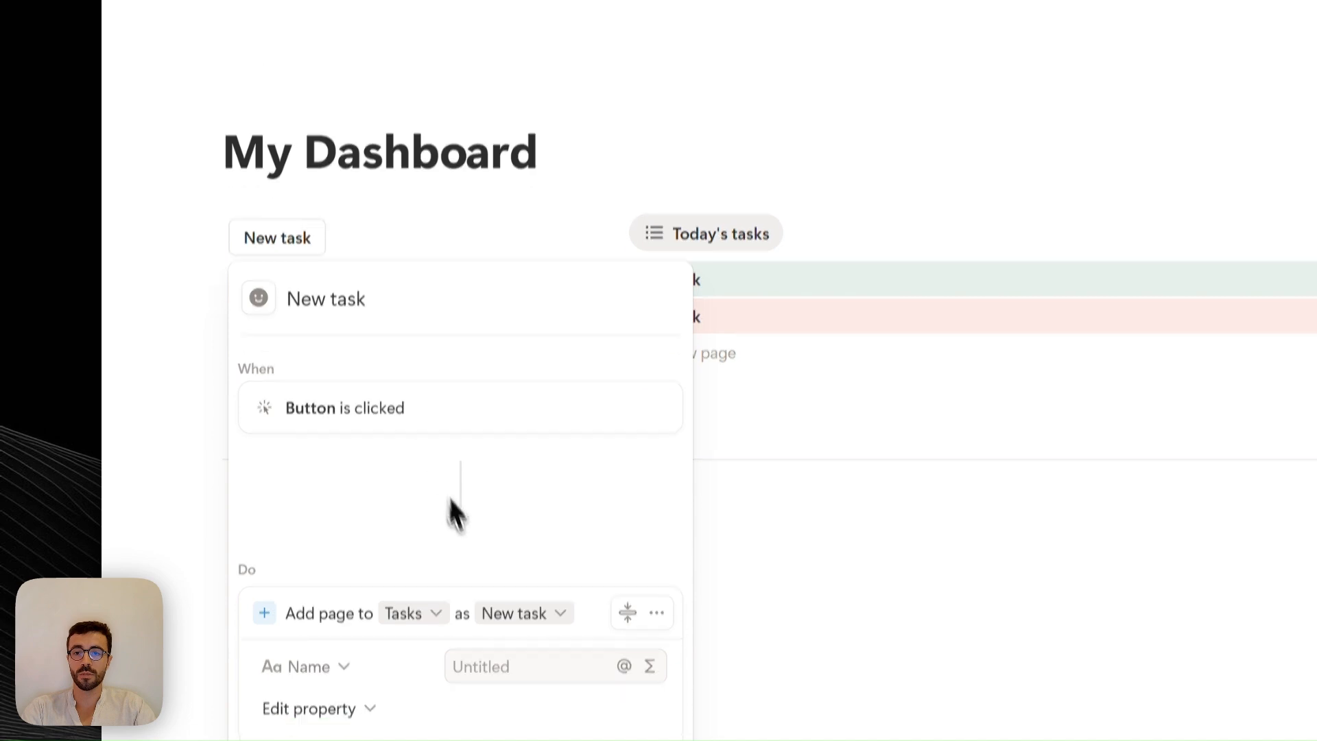
Use the New task template for the button's added page and add an "Open page, form, or URL" action
{"action": "left_click", "coordinate": [526, 458]}
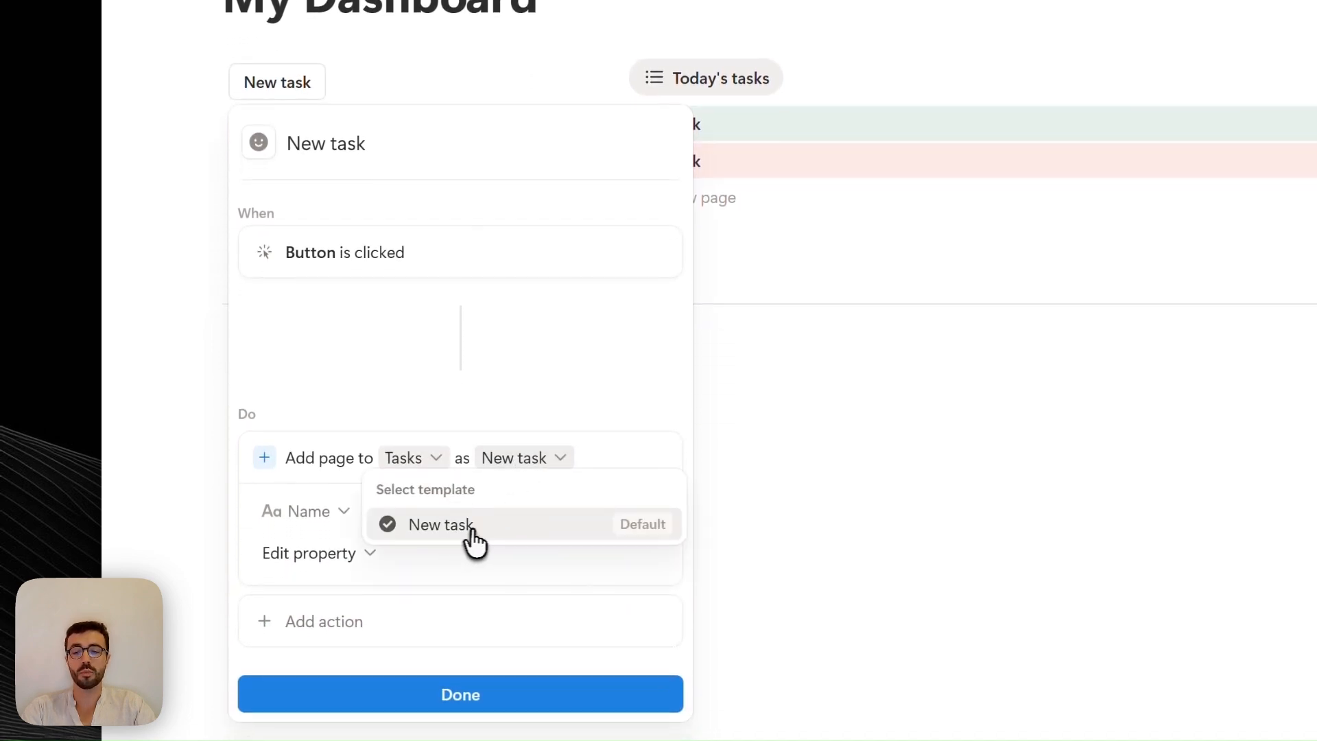
{"action": "left_click", "coordinate": [499, 525]}
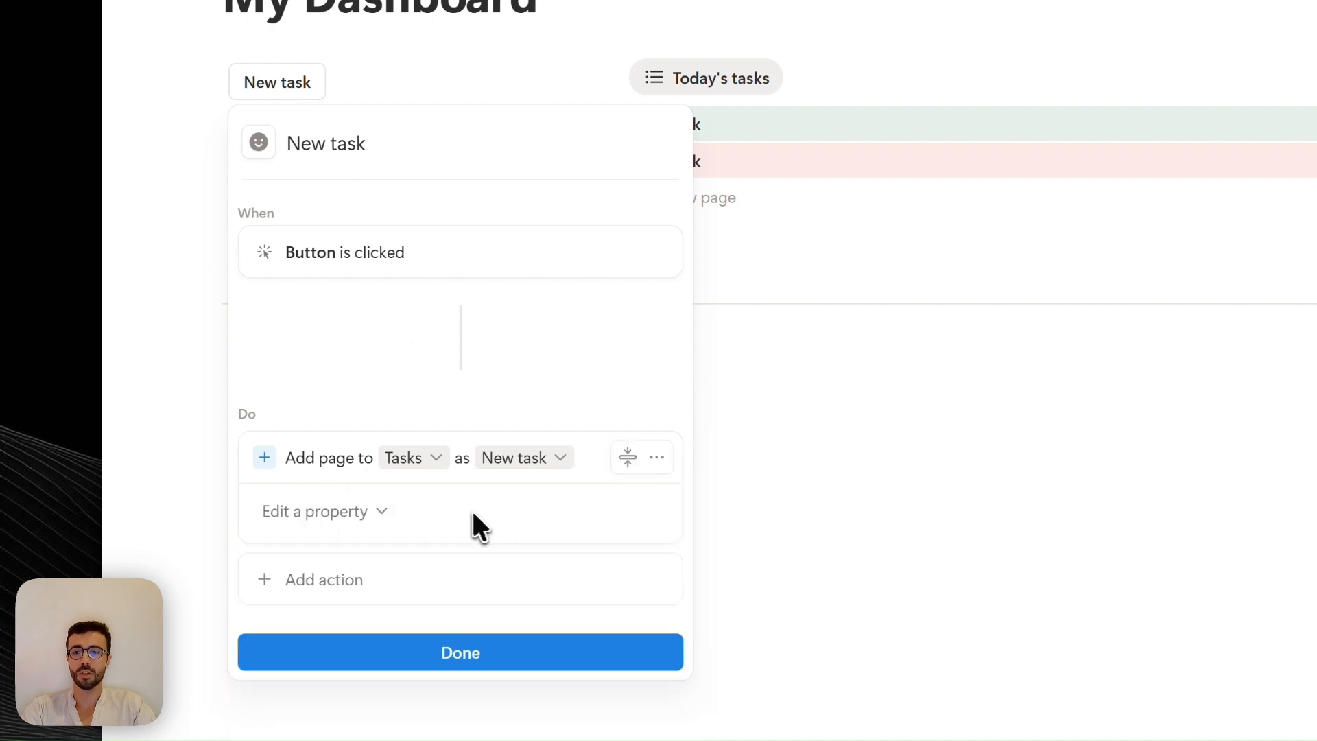
{"action": "scroll", "coordinate": [439, 528], "scroll_direction": "down", "scroll_amount": 2}
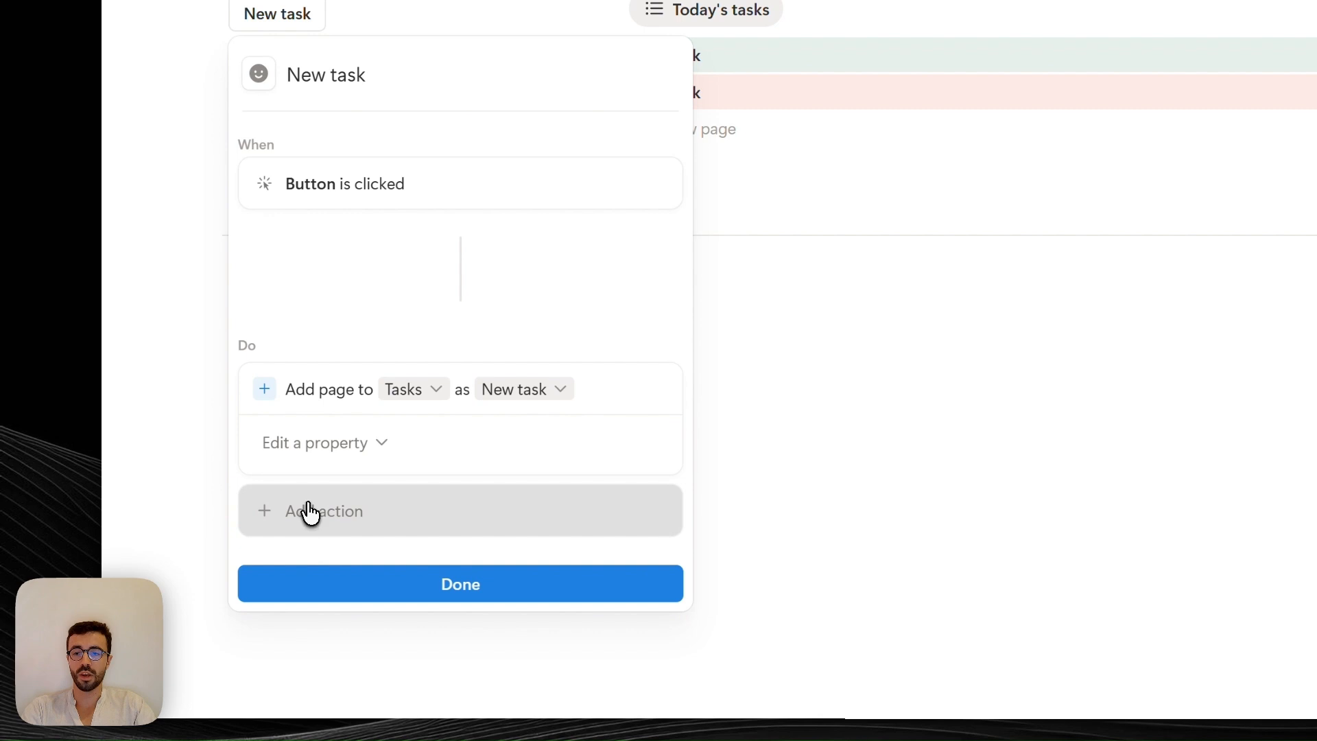
{"action": "left_click", "coordinate": [330, 518]}
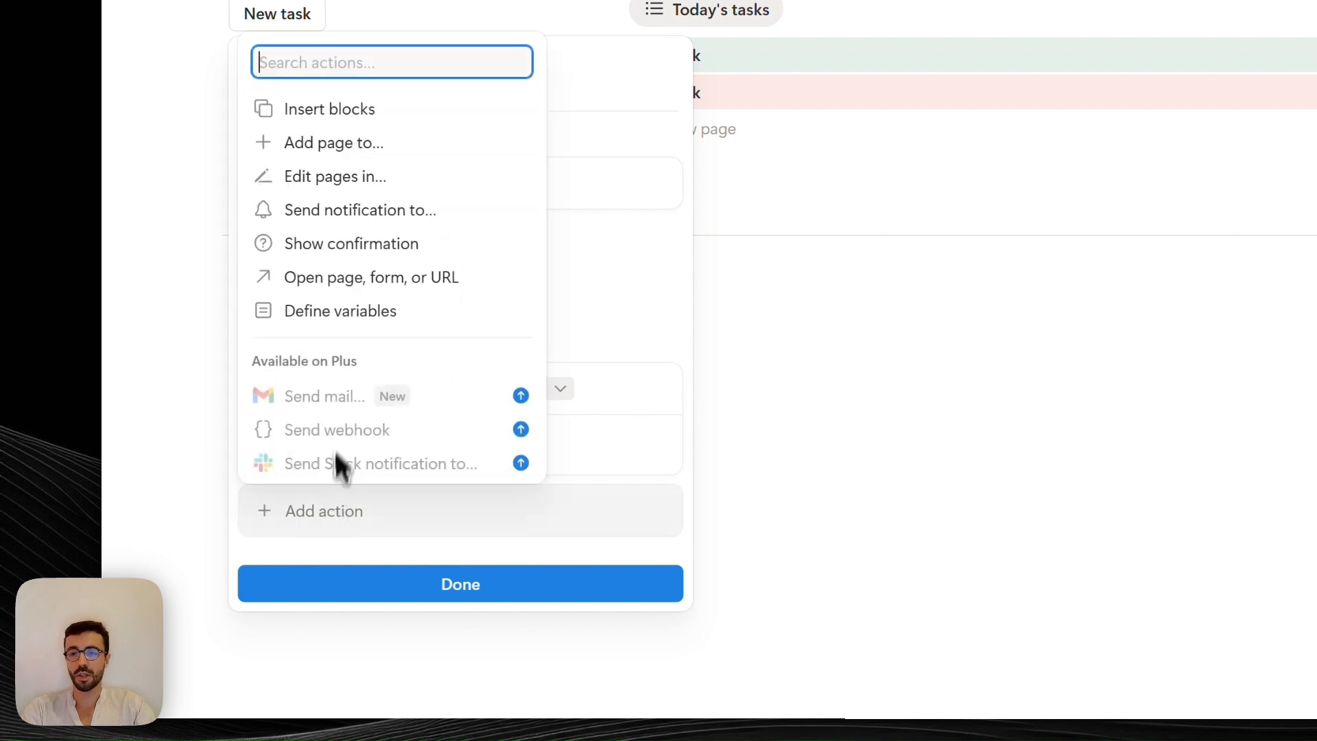
{"action": "scroll", "coordinate": [332, 291], "scroll_direction": "up", "scroll_amount": 3}
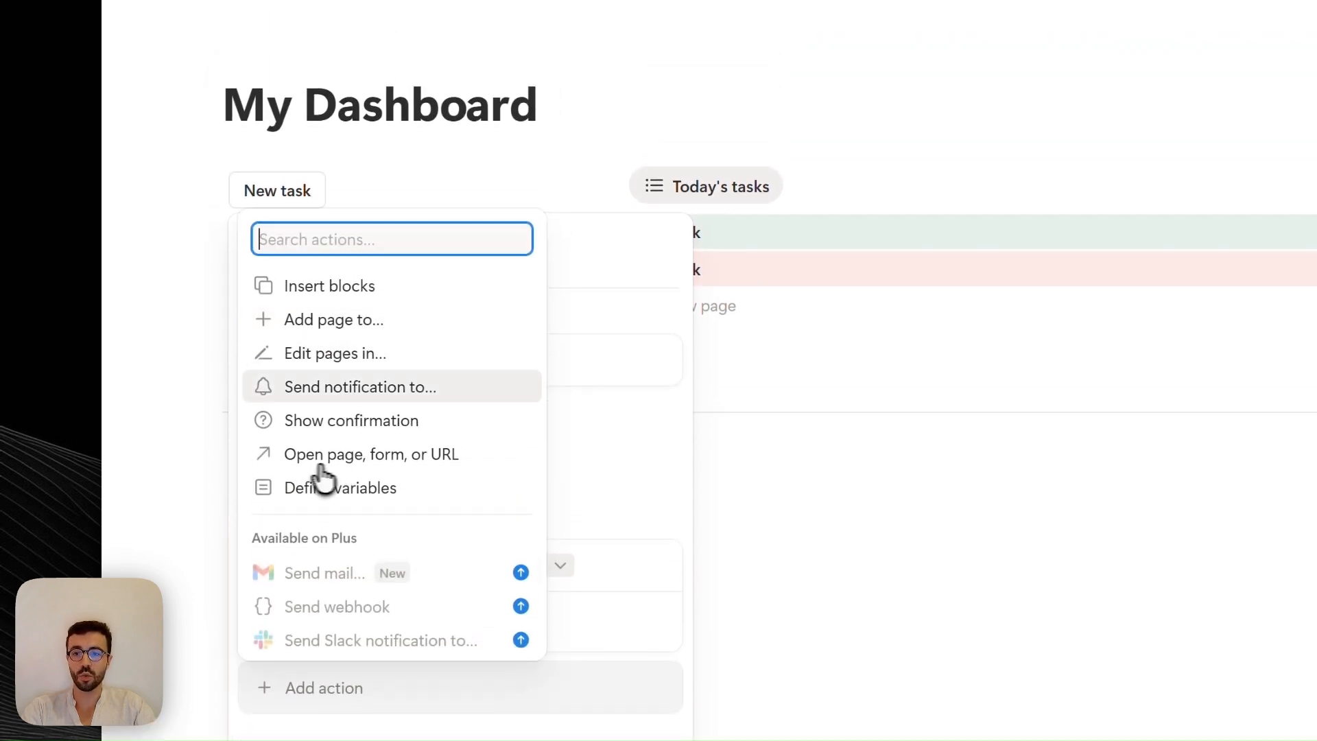
{"action": "left_click", "coordinate": [358, 454]}
{"action": "left_click", "coordinate": [357, 454]}
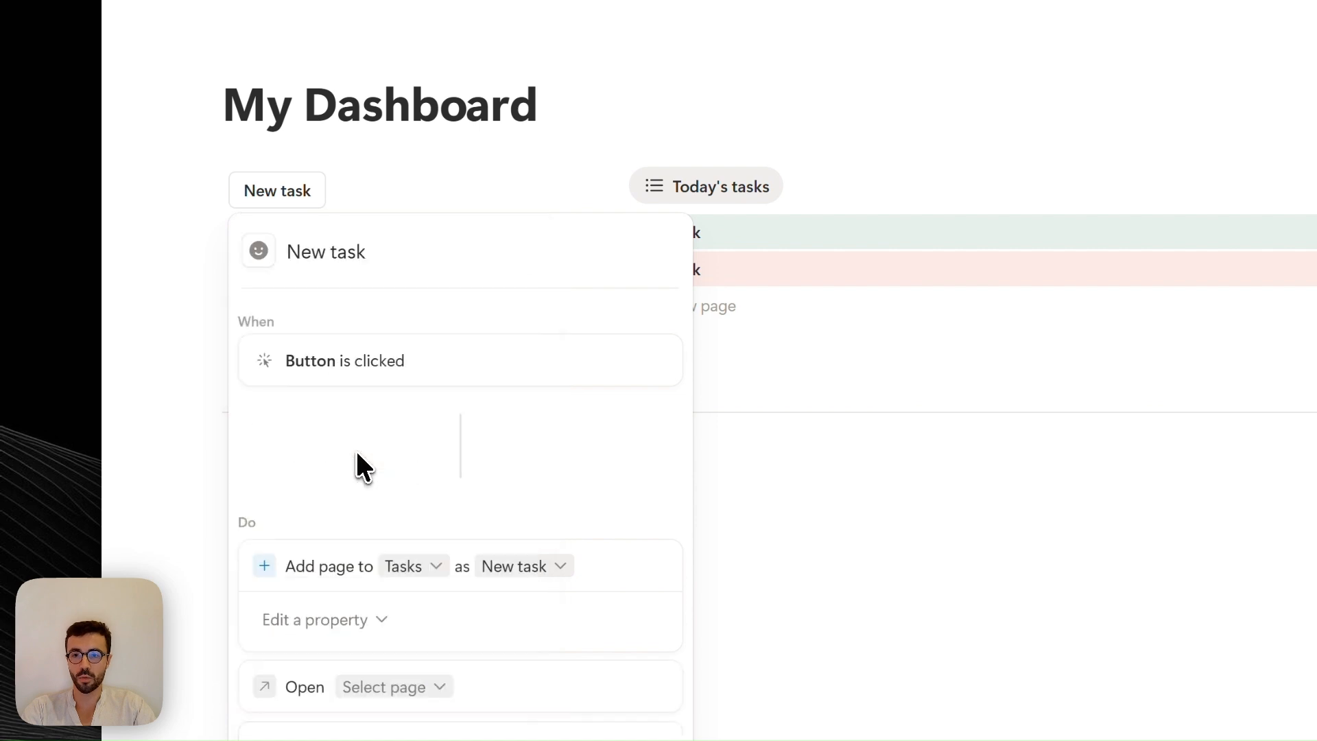
Set the Open action to show the page added to Tasks in Center peek and finish configuring the button
{"action": "scroll", "coordinate": [364, 494], "scroll_direction": "down", "scroll_amount": 3}
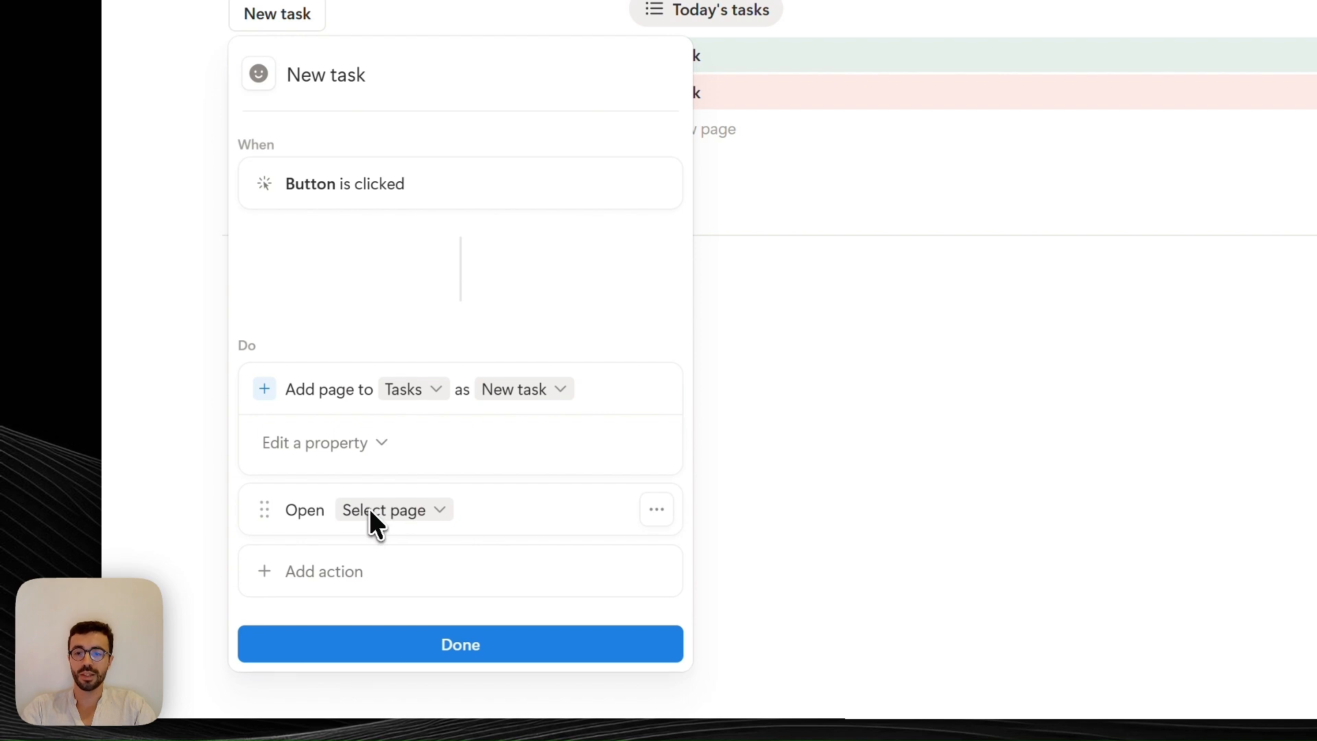
{"action": "left_click", "coordinate": [381, 513]}
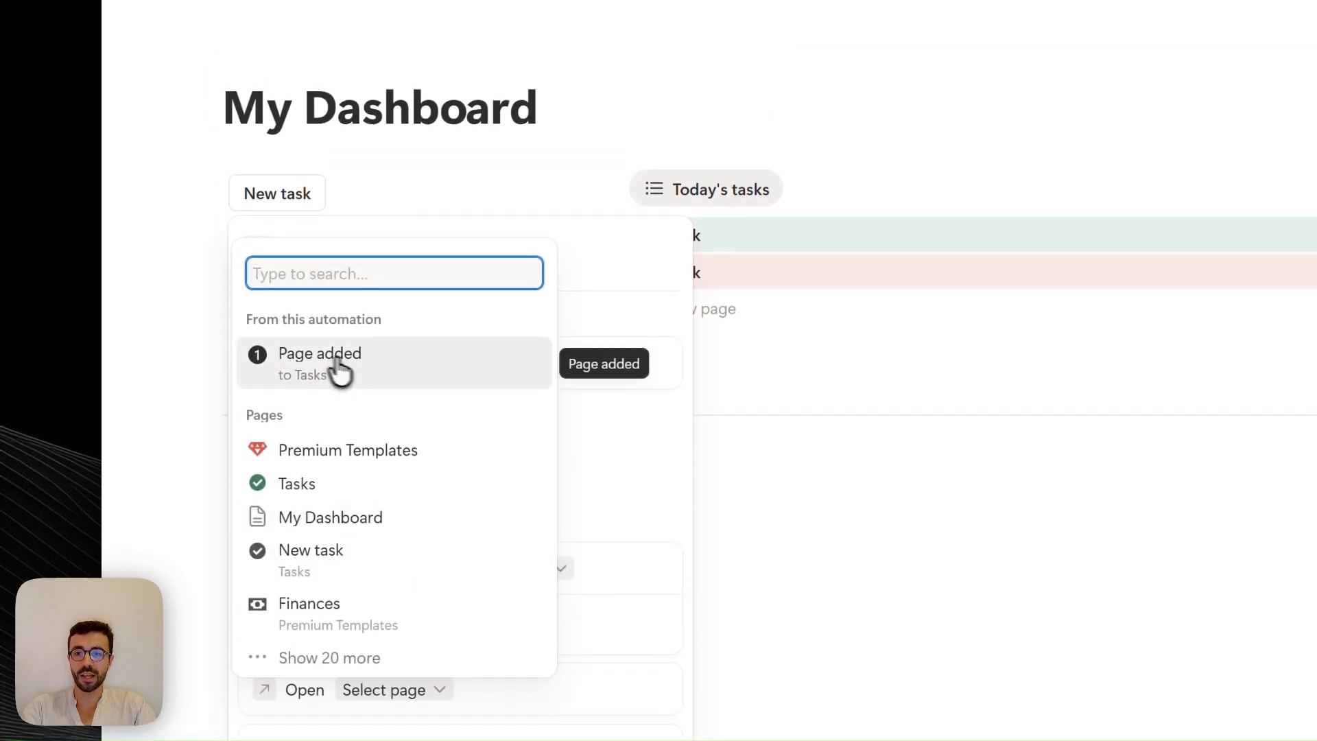
{"action": "left_click", "coordinate": [304, 361]}
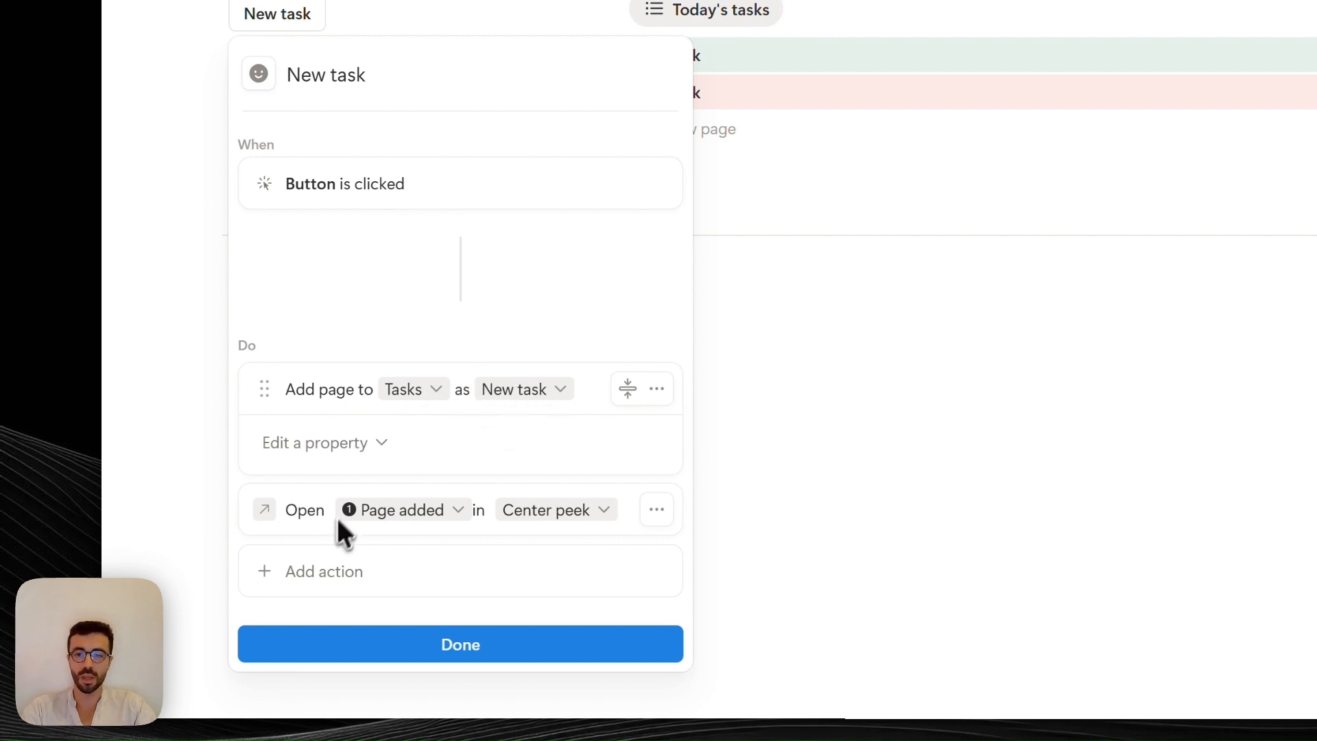
{"action": "left_click", "coordinate": [561, 514]}
{"action": "left_click", "coordinate": [591, 514]}
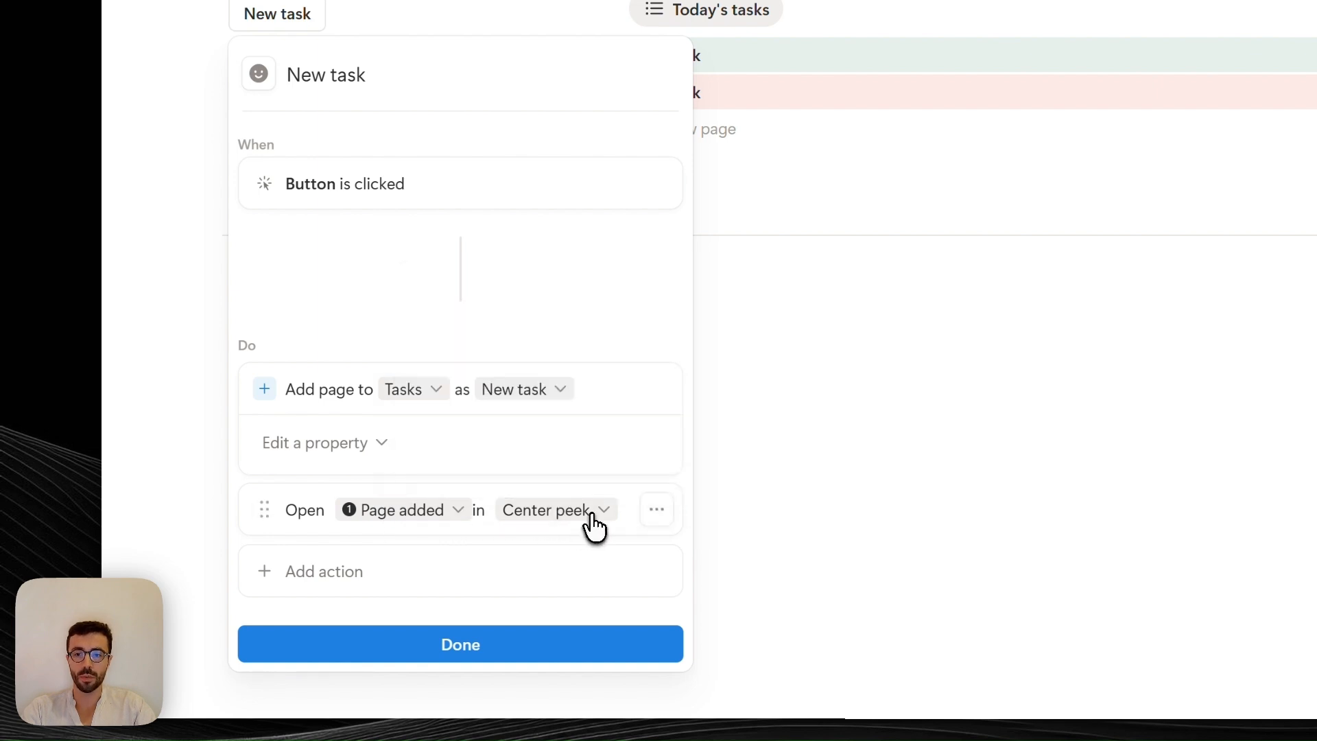
{"action": "left_click", "coordinate": [590, 513]}
{"action": "left_click", "coordinate": [580, 511]}
{"action": "left_click", "coordinate": [461, 639]}
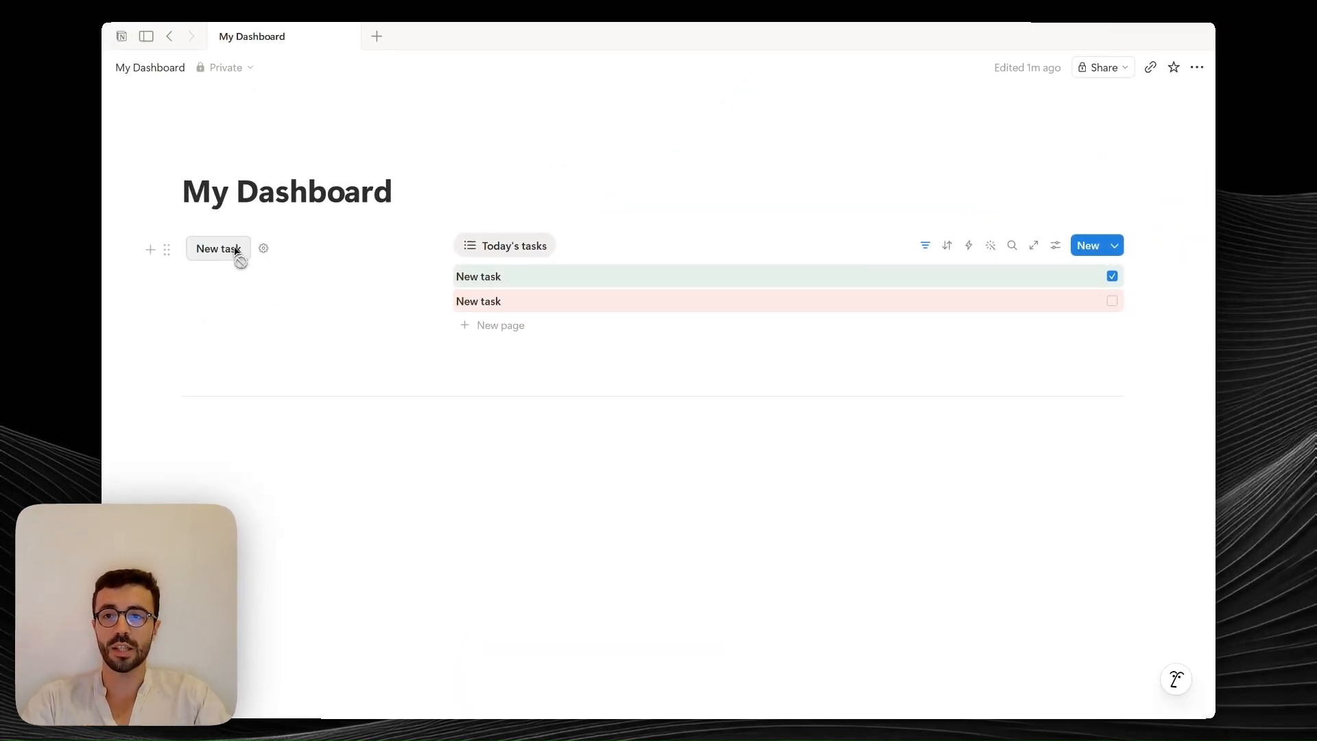
Create a task with the New task button, close its page and remove the empty line beneath the Today's tasks list
{"action": "left_click", "coordinate": [235, 251]}
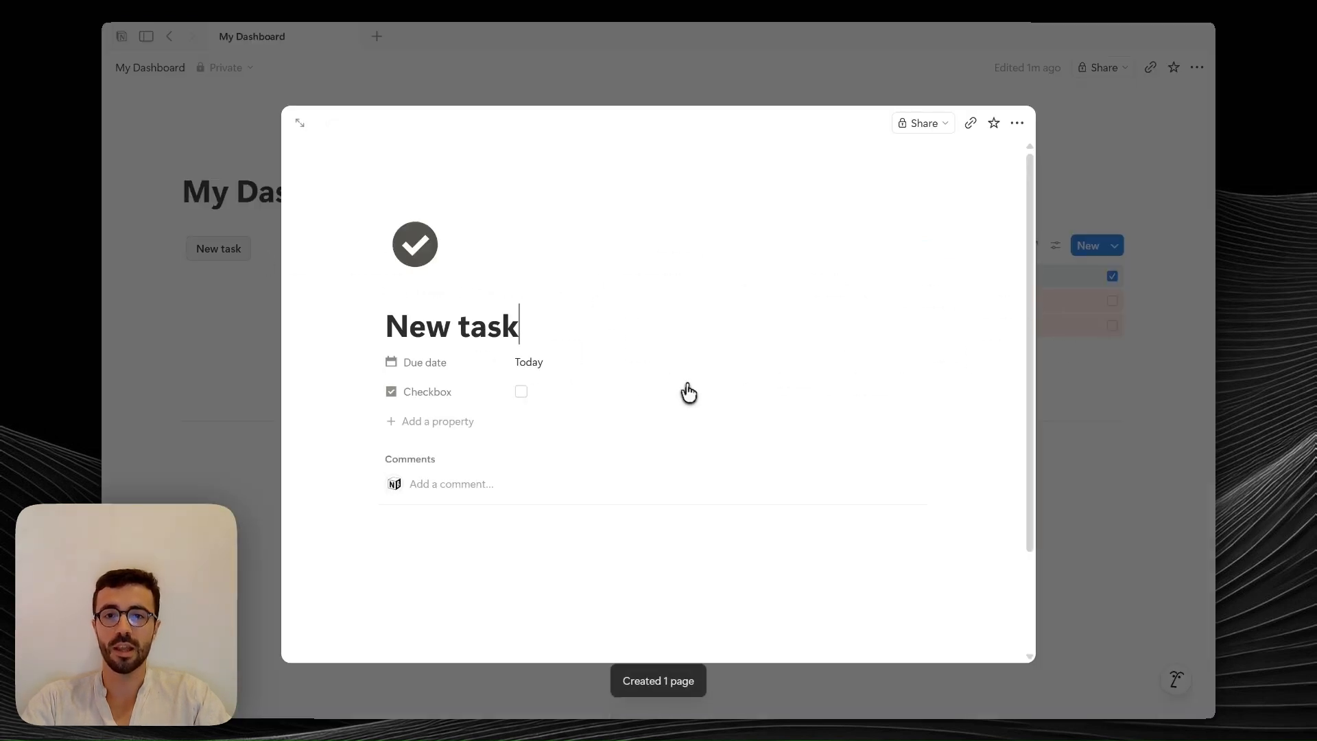
{"action": "left_click", "coordinate": [1098, 354]}
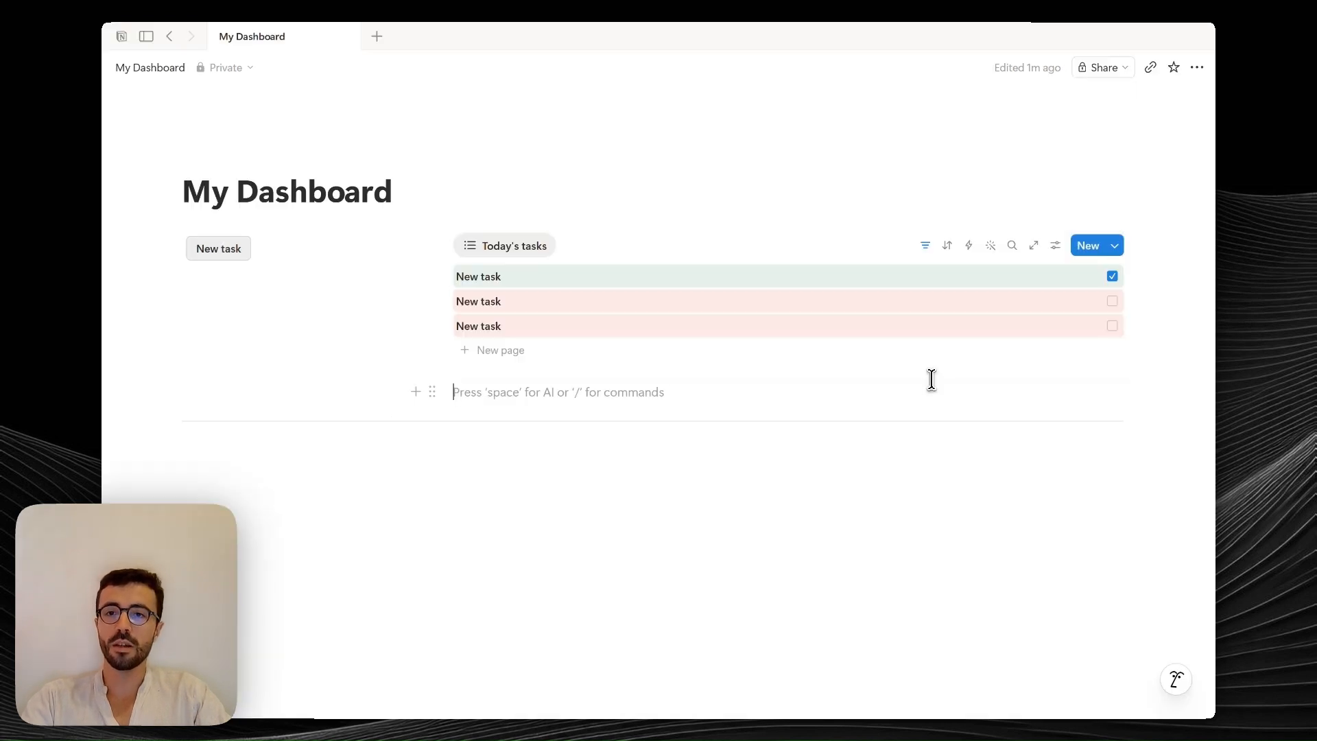
{"action": "key", "text": "BackSpace"}
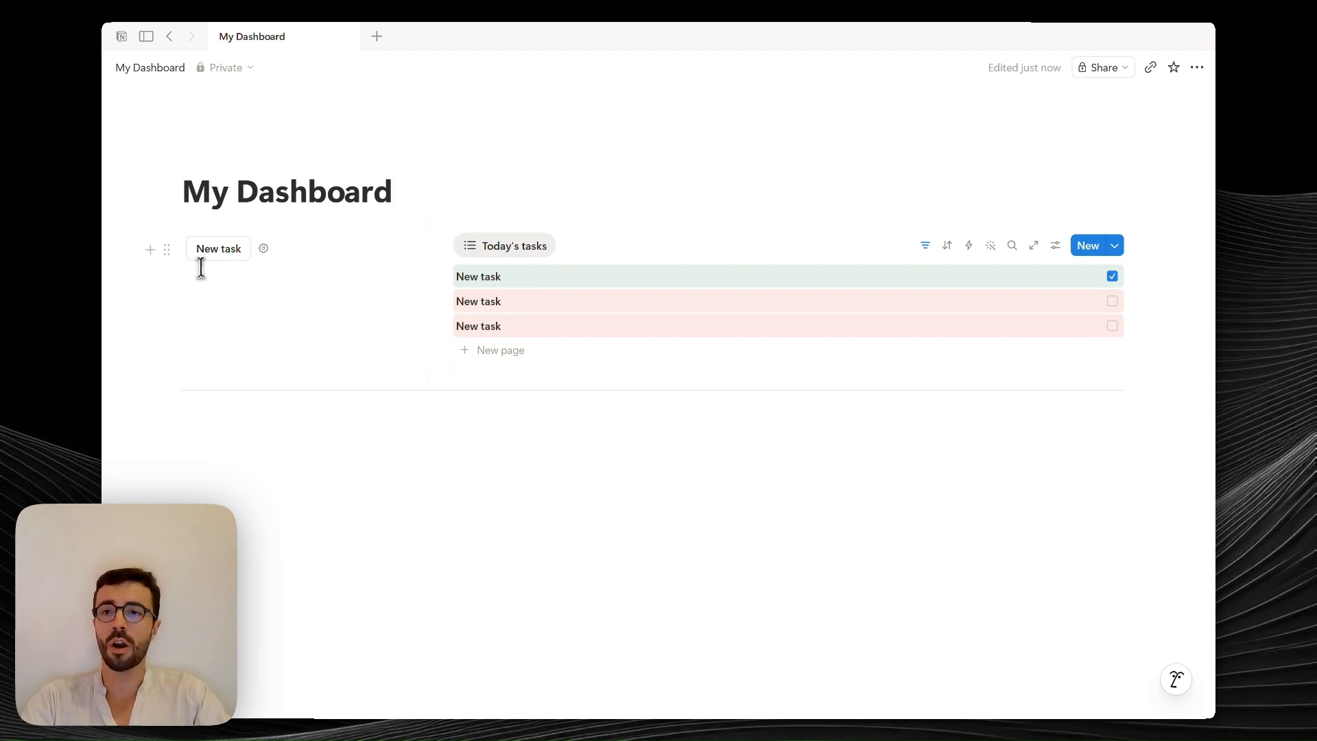
{"action": "left_click", "coordinate": [180, 142]}
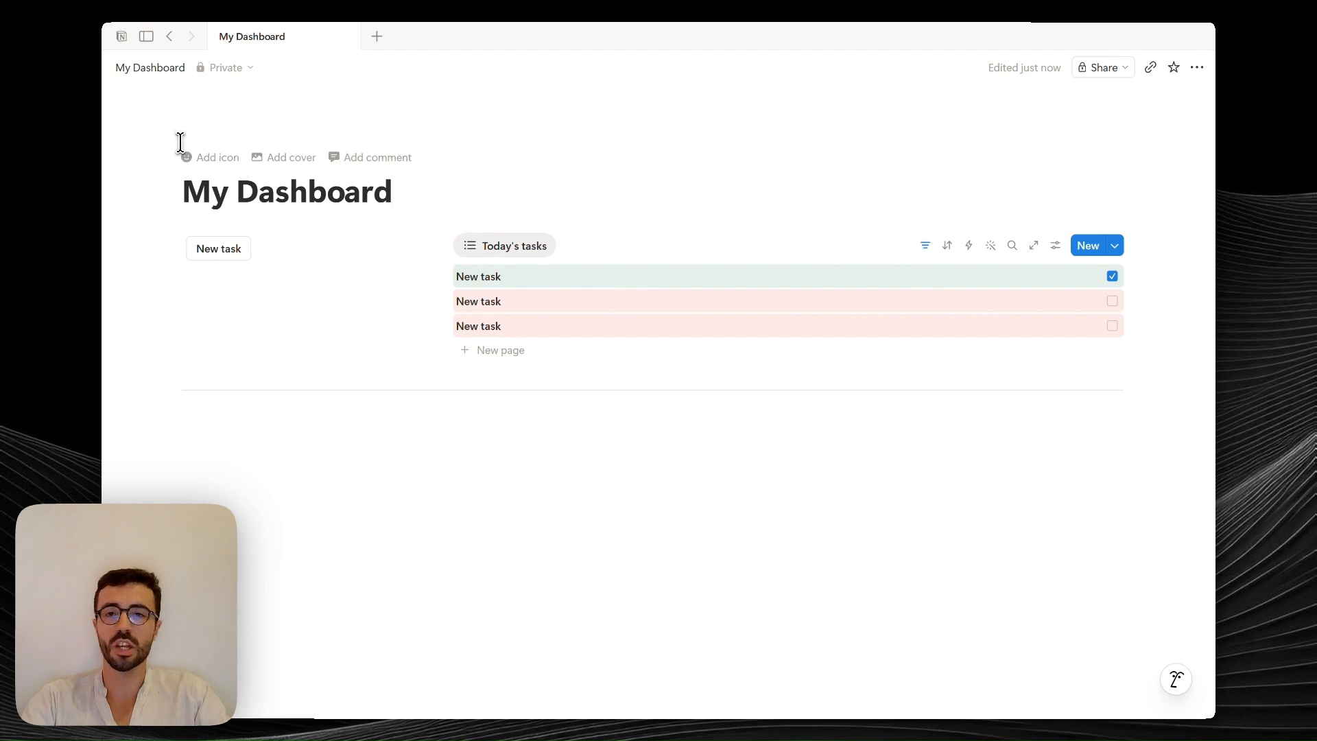
Place a link to the Tasks page directly beneath the New task button
{"action": "mouse_move", "coordinate": [144, 36]}
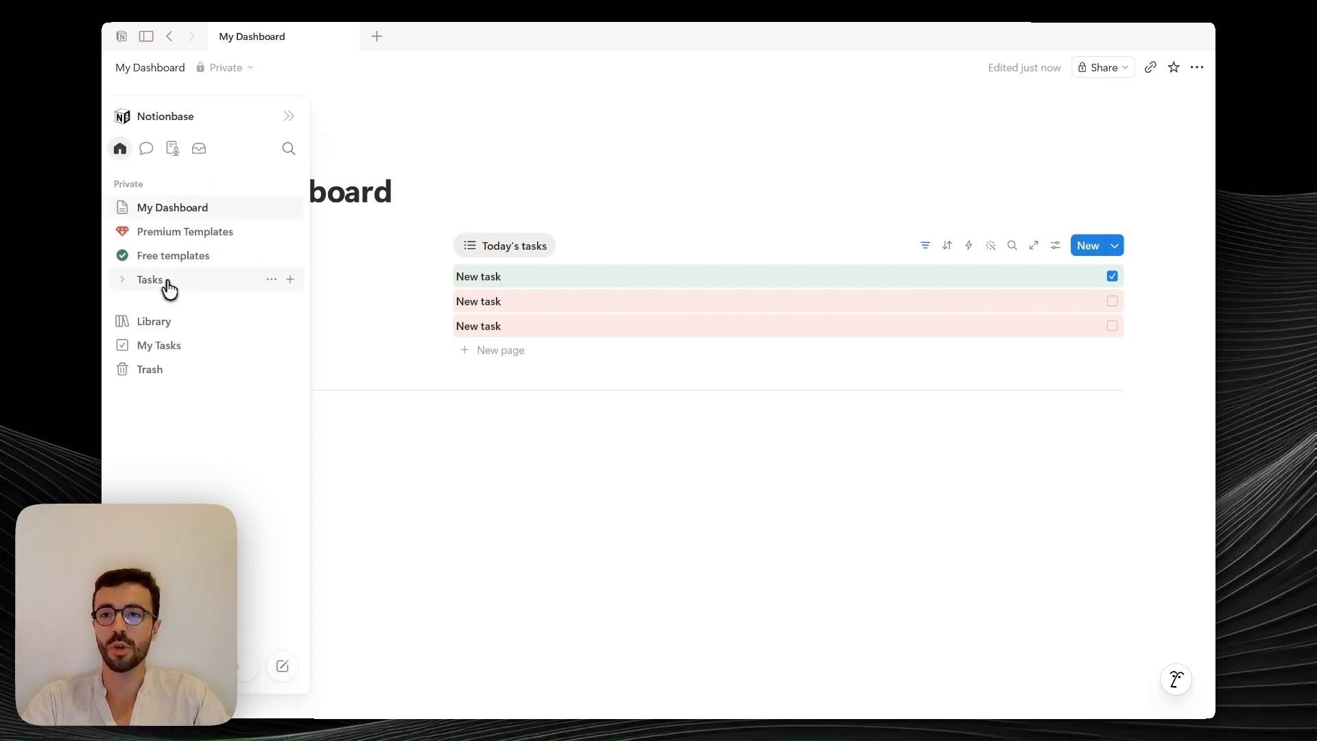
{"action": "left_click_drag", "start_coordinate": [162, 286], "coordinate": [294, 275]}
{"action": "mouse_move", "coordinate": [145, 38]}
{"action": "left_click_drag", "start_coordinate": [165, 288], "coordinate": [335, 266]}
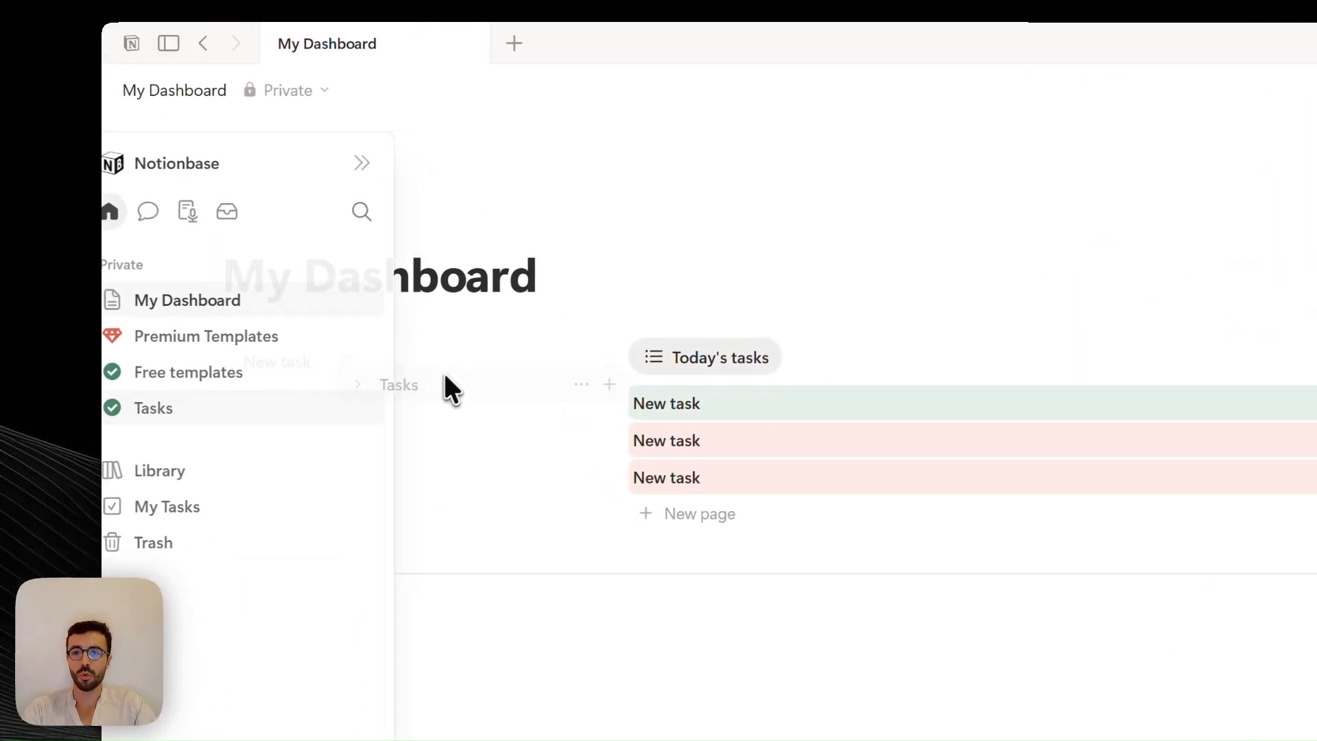
{"action": "left_click_drag", "start_coordinate": [444, 374], "coordinate": [323, 410]}
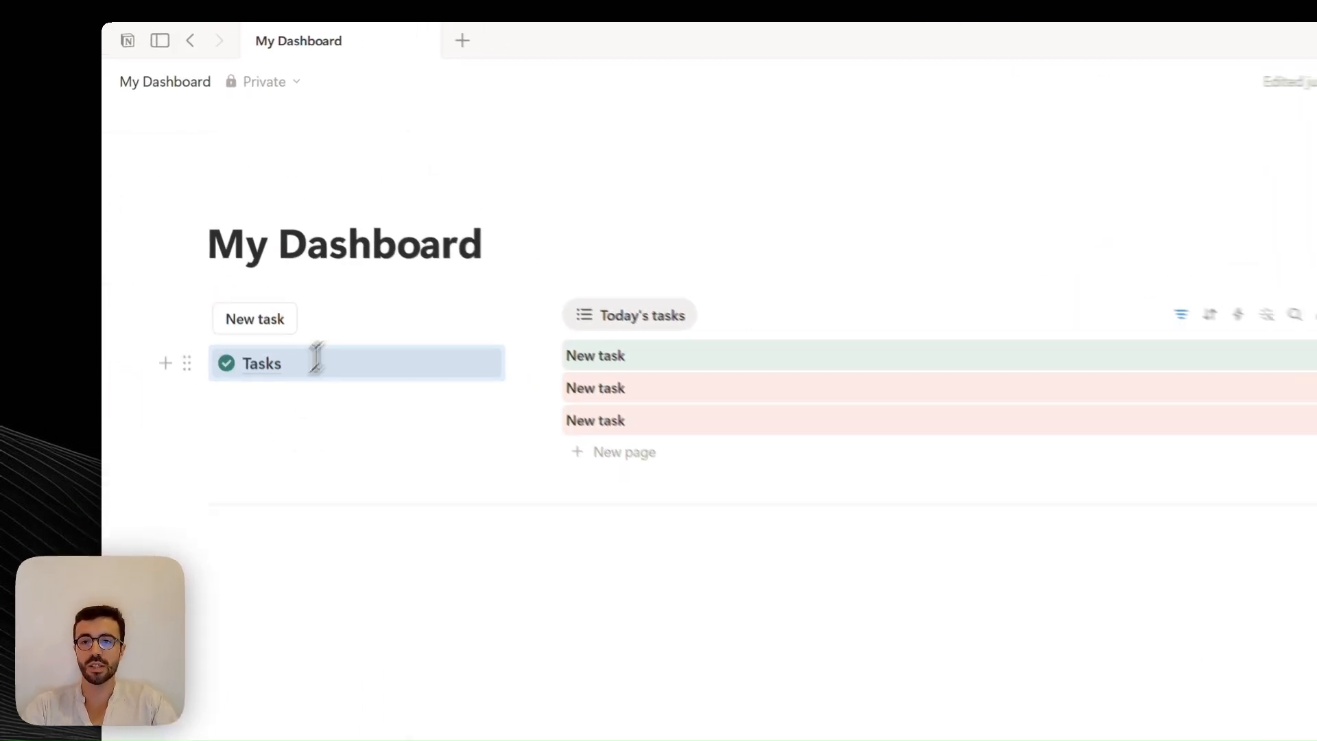
{"action": "left_click", "coordinate": [566, 262]}
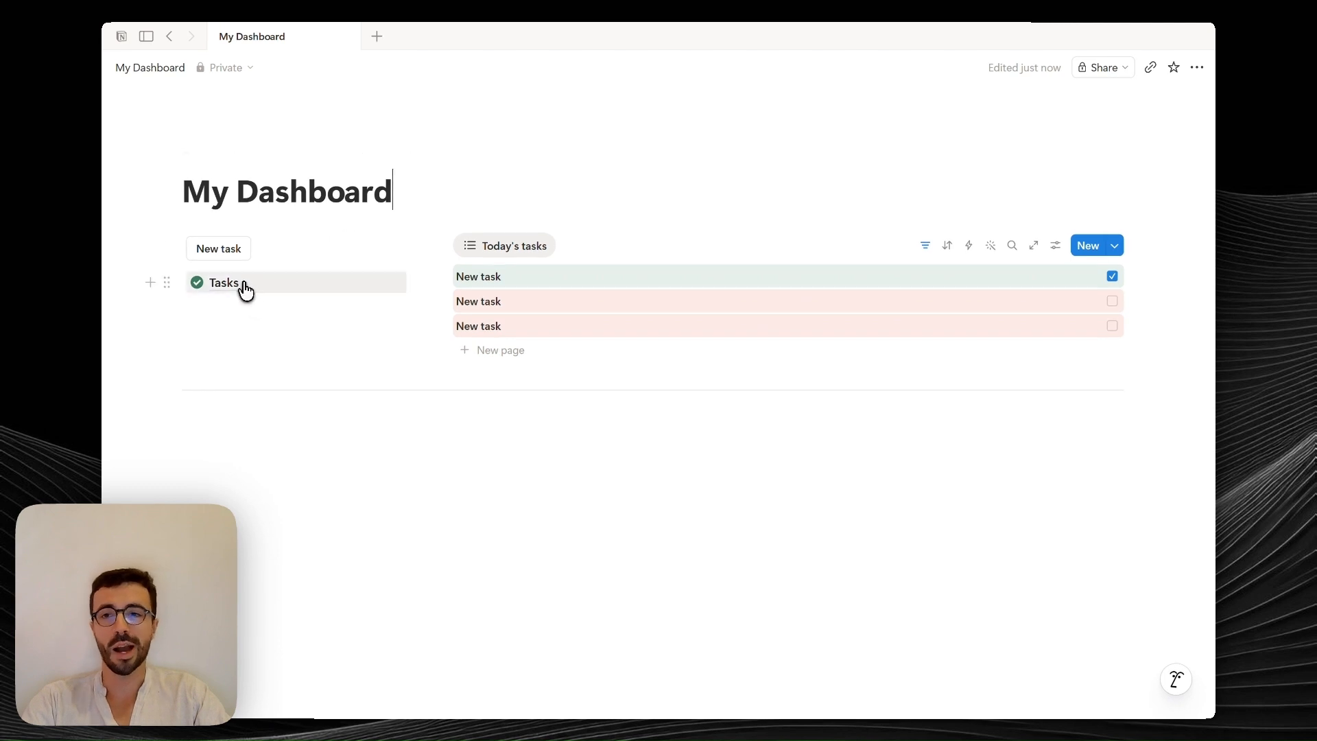
{"action": "mouse_move", "coordinate": [247, 291]}
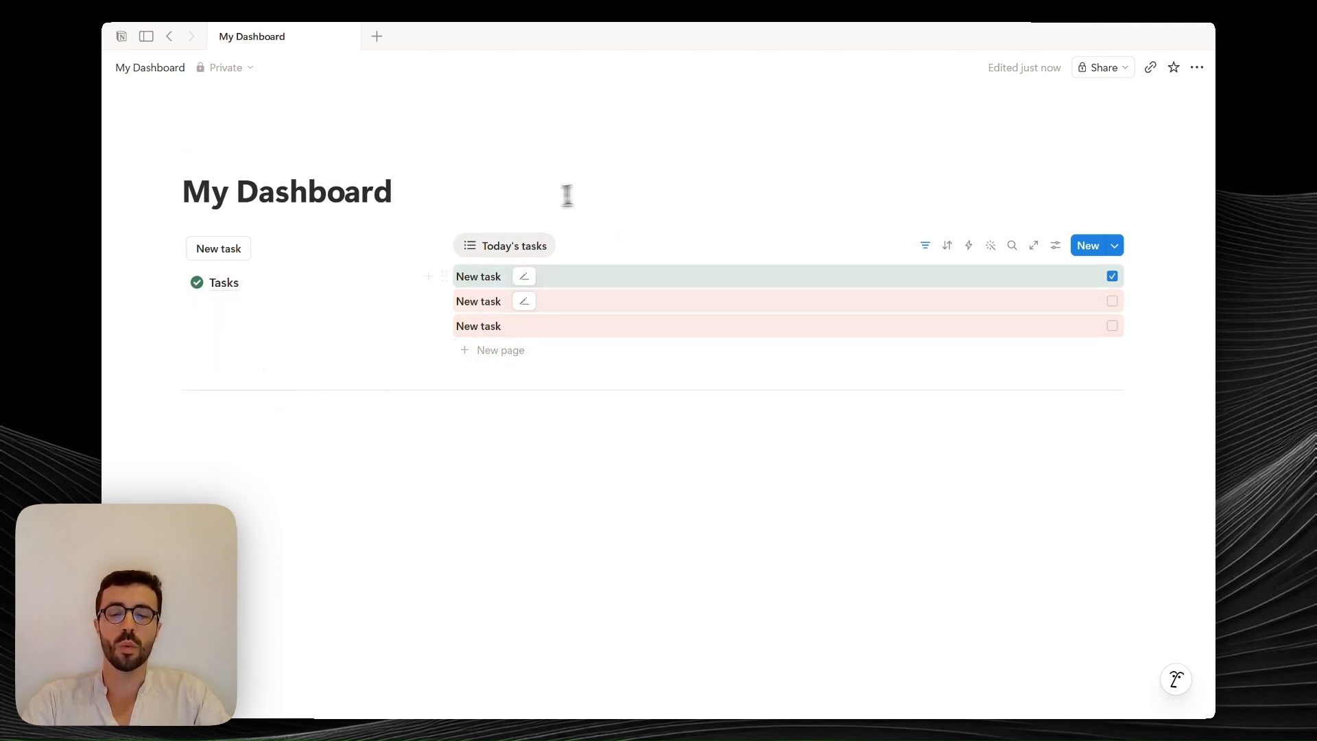
{"action": "left_click_drag", "start_coordinate": [615, 209], "coordinate": [446, 325]}
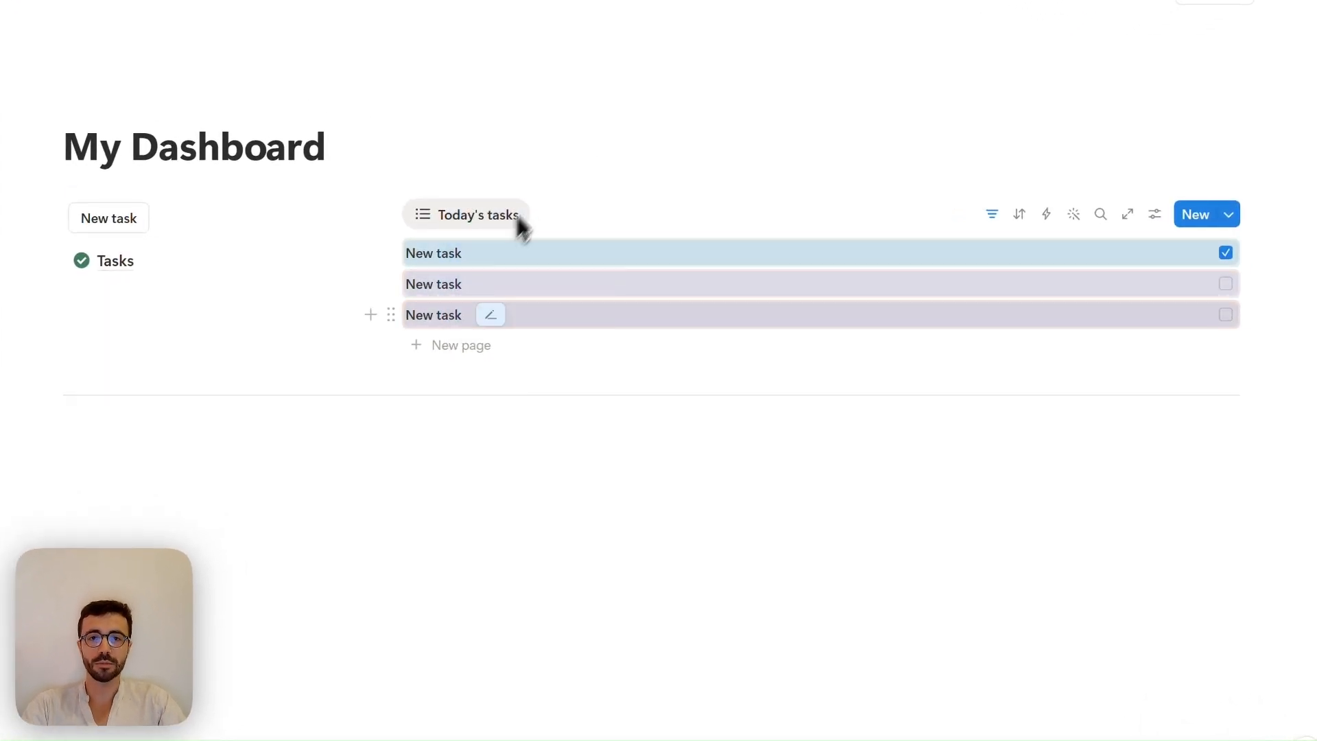
{"action": "left_click", "coordinate": [529, 197]}
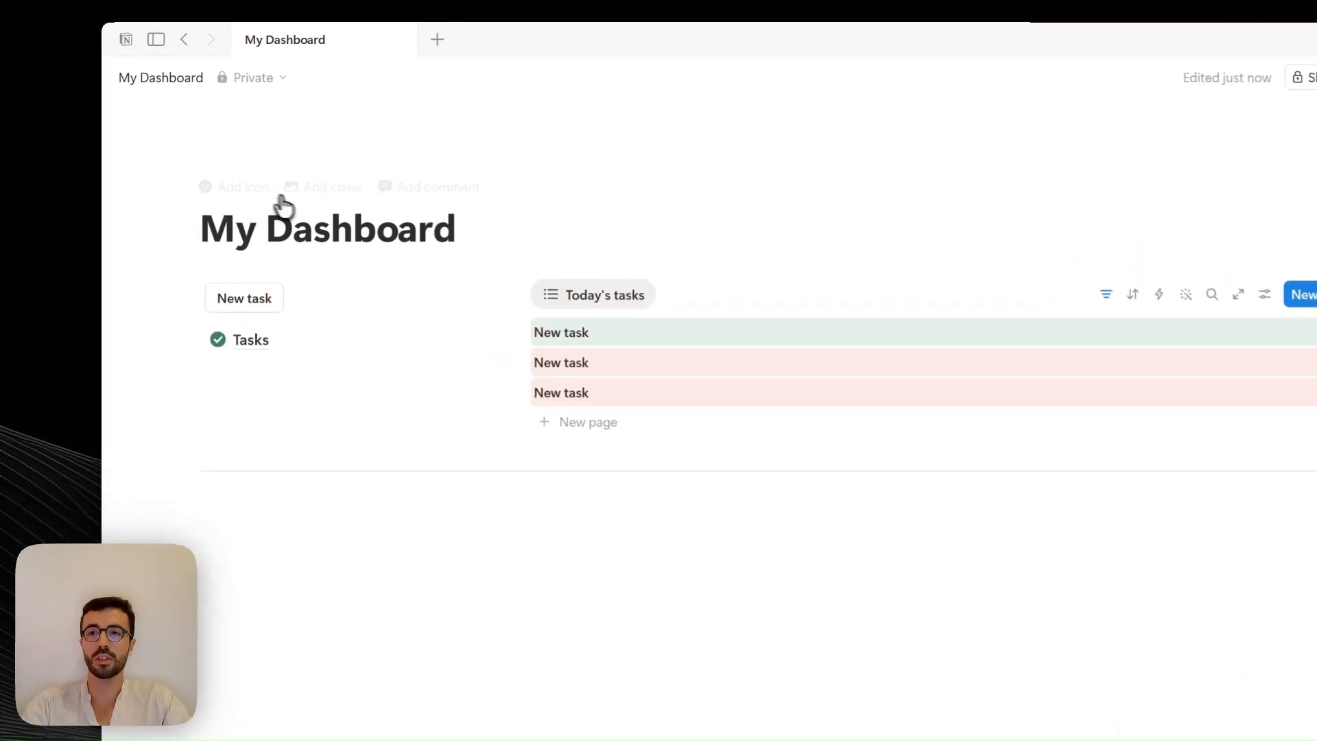
Give the My Dashboard page a red home icon, found by searching "home", and add a cover image
{"action": "left_click", "coordinate": [240, 191]}
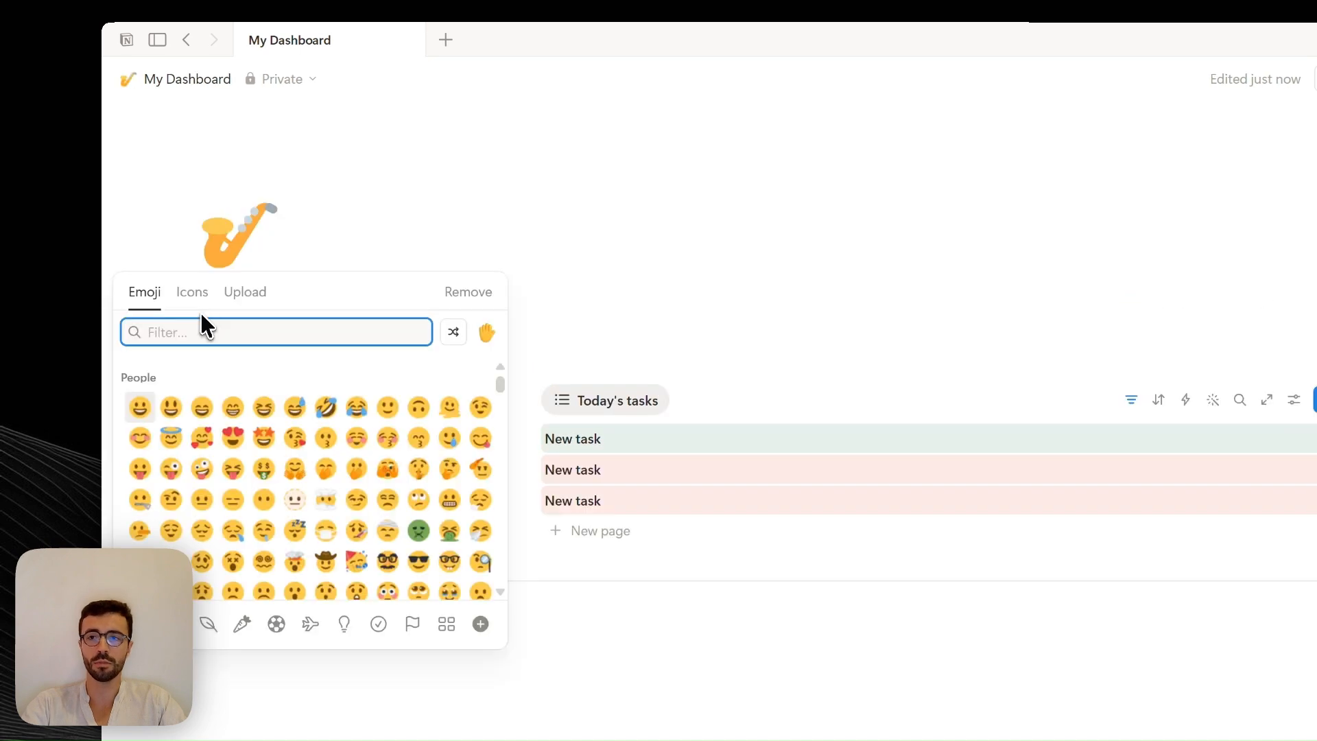
{"action": "left_click", "coordinate": [200, 310]}
{"action": "type", "text": "home"}
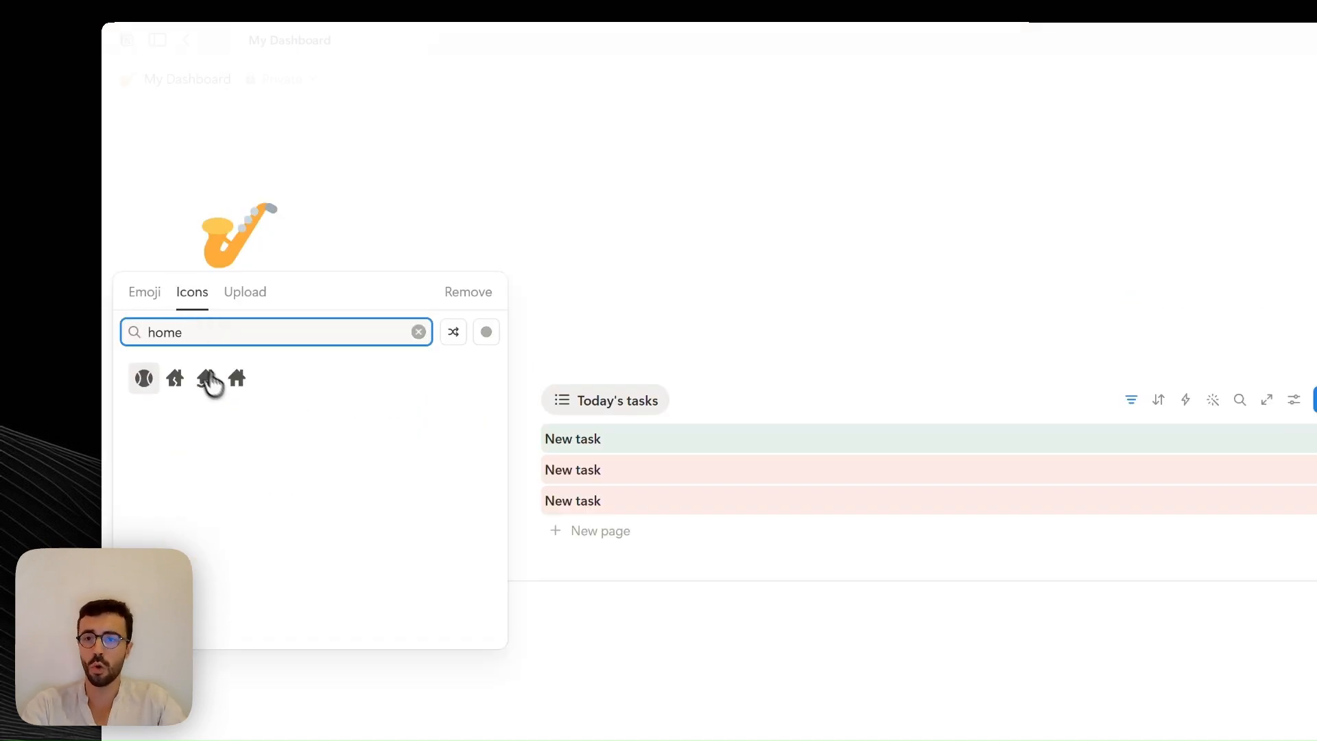
{"action": "mouse_move", "coordinate": [241, 390]}
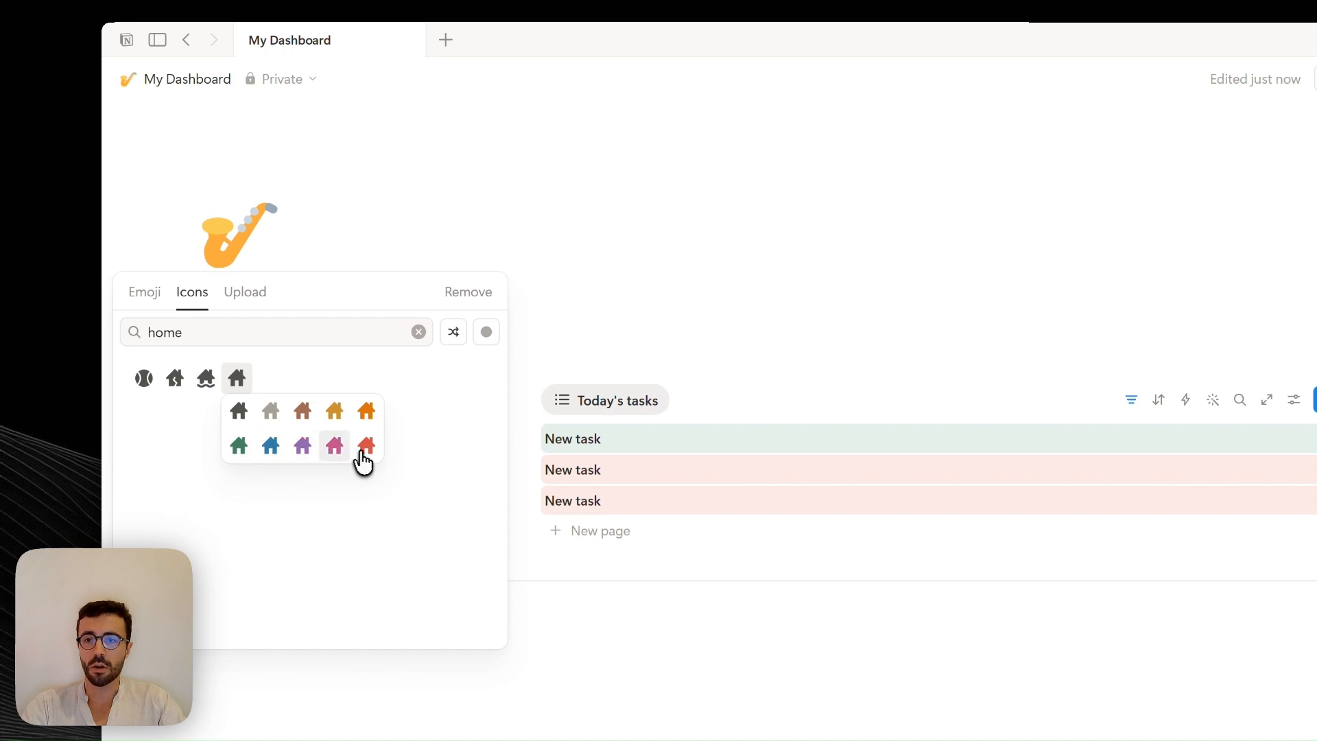
{"action": "left_click", "coordinate": [366, 446]}
{"action": "left_click", "coordinate": [247, 290]}
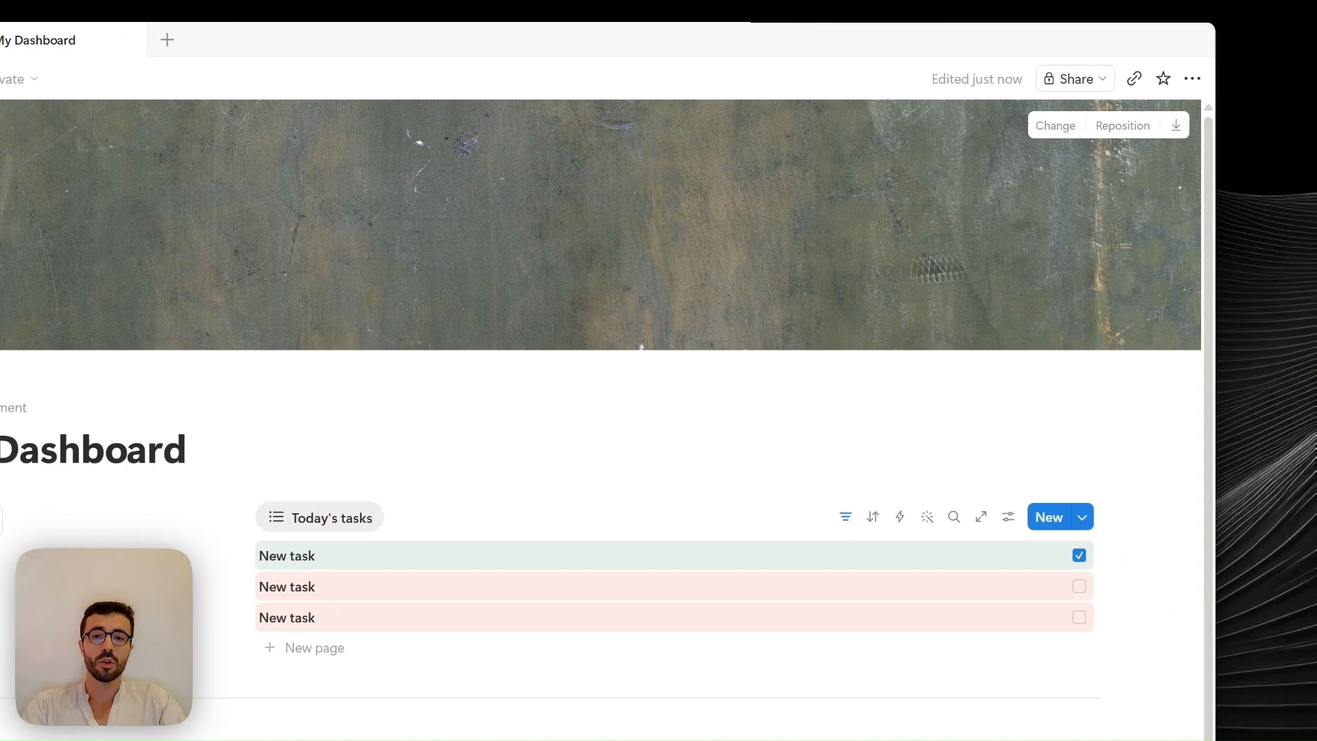
Try the Serif font for the page, change it to Mono and turn on small text
{"action": "left_click", "coordinate": [1193, 79]}
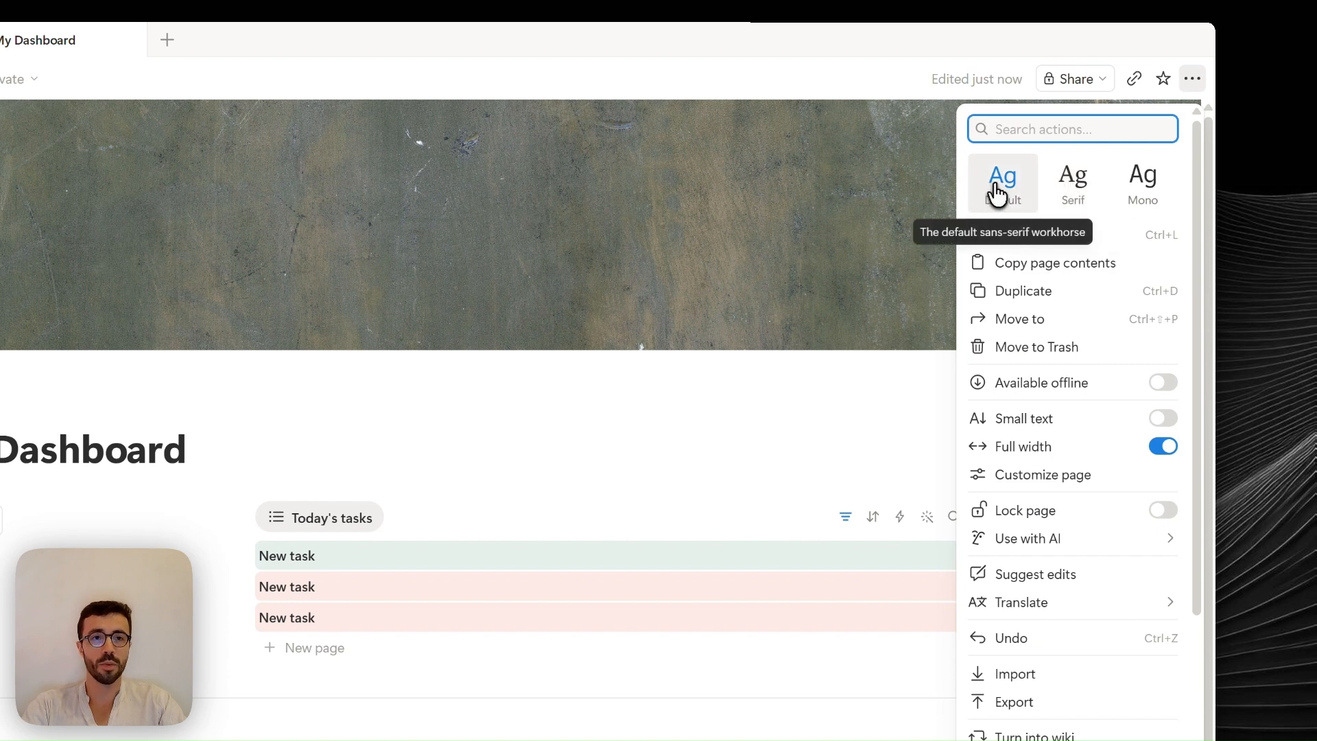
{"action": "left_click", "coordinate": [1071, 179]}
{"action": "left_click", "coordinate": [1144, 184]}
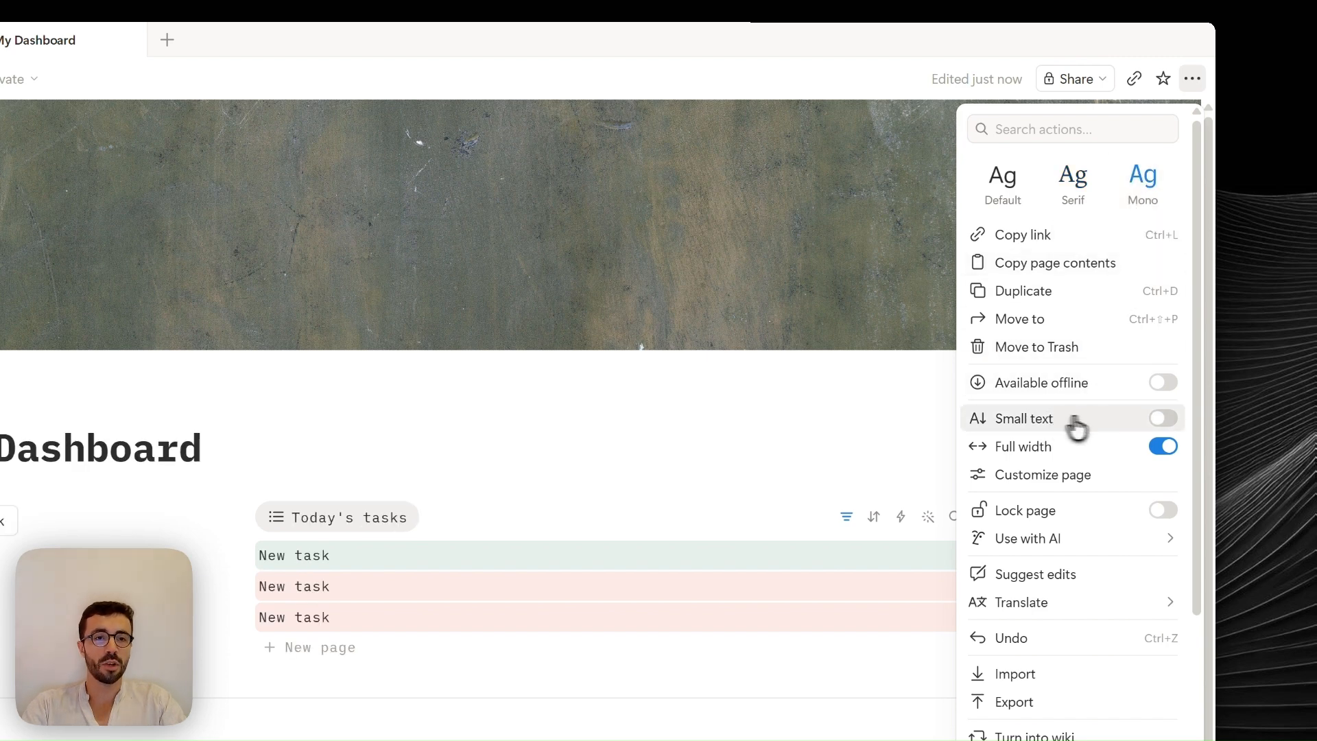
{"action": "left_click", "coordinate": [1162, 419]}
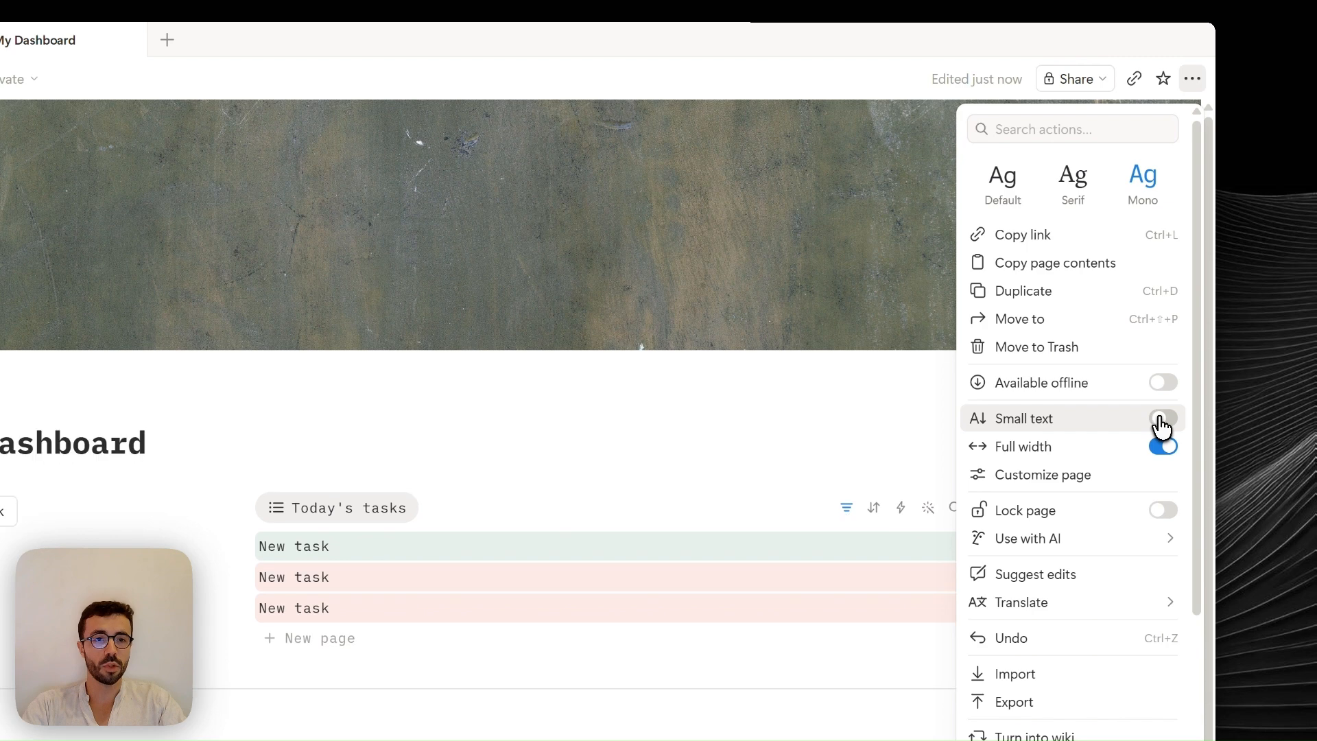